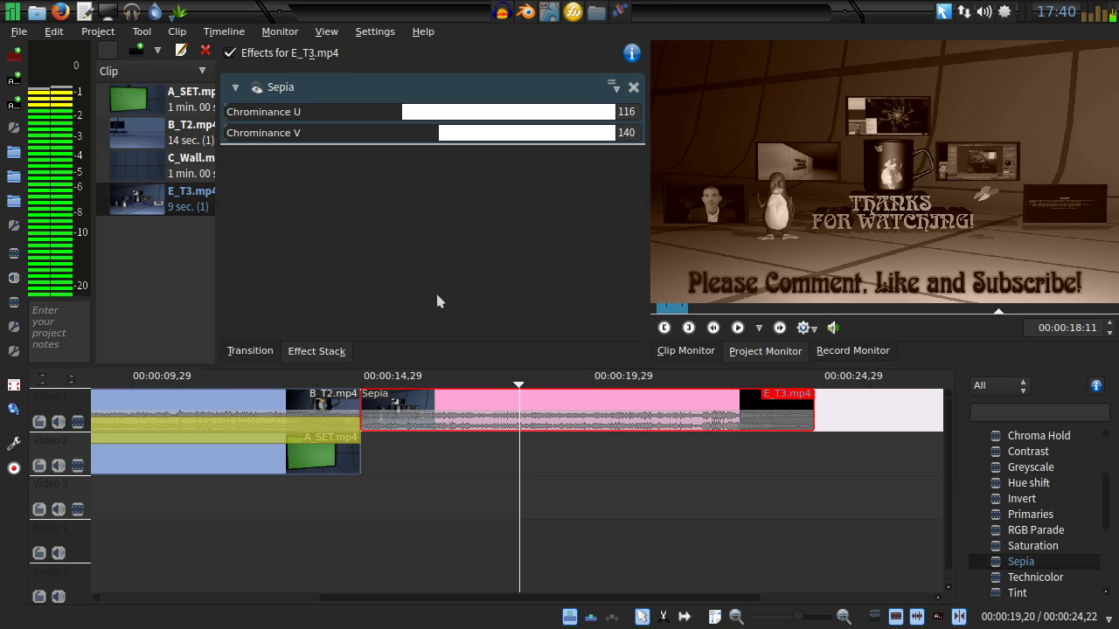
# - Lower the Sepia effect's Chrominance V on E_T3 from 140 to 97 for a green tint
pyautogui.moveTo(428, 141); pyautogui.dragTo(373, 140)
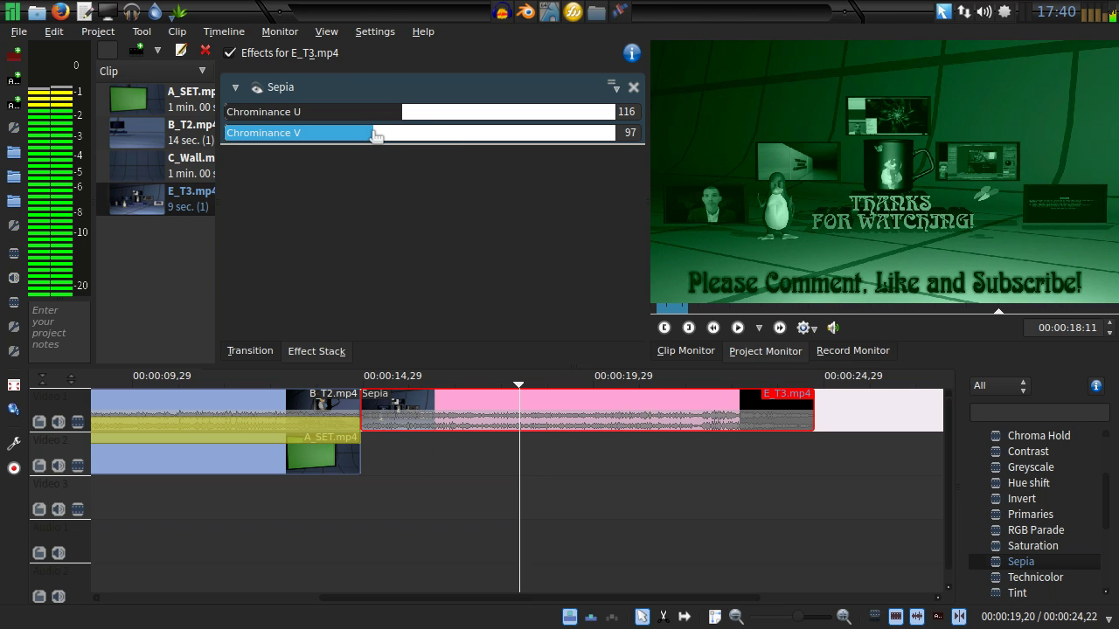
pyautogui.click(245, 533)
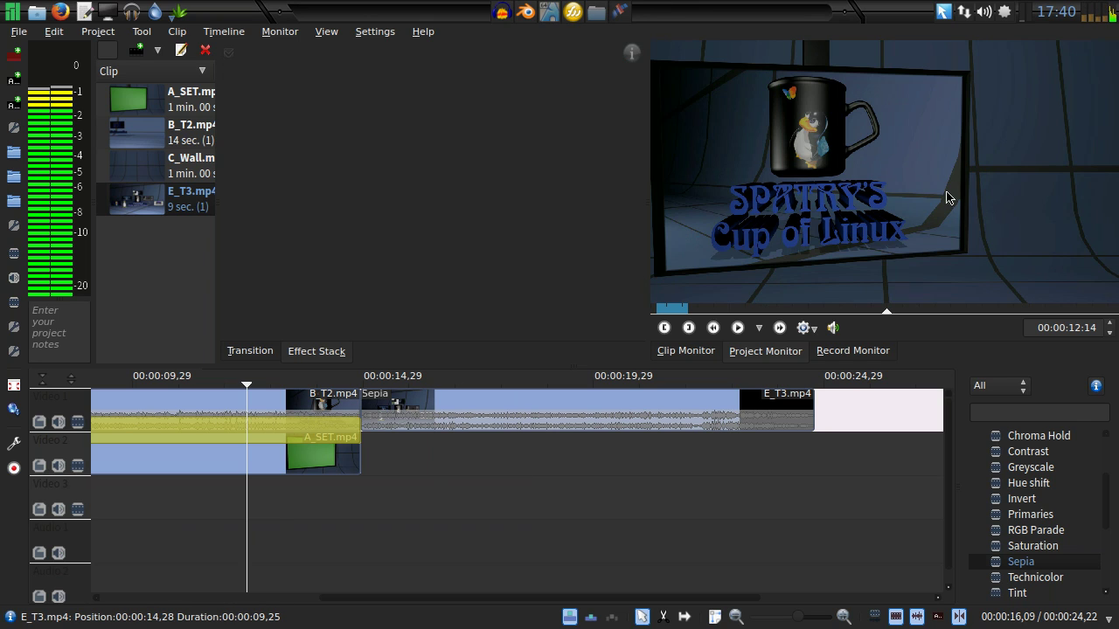
# - Drop E_T3's Sepia Chrominance U from 116 to 79, then bring up the KL_Workshop image in Fireworks
pyautogui.click(514, 486)
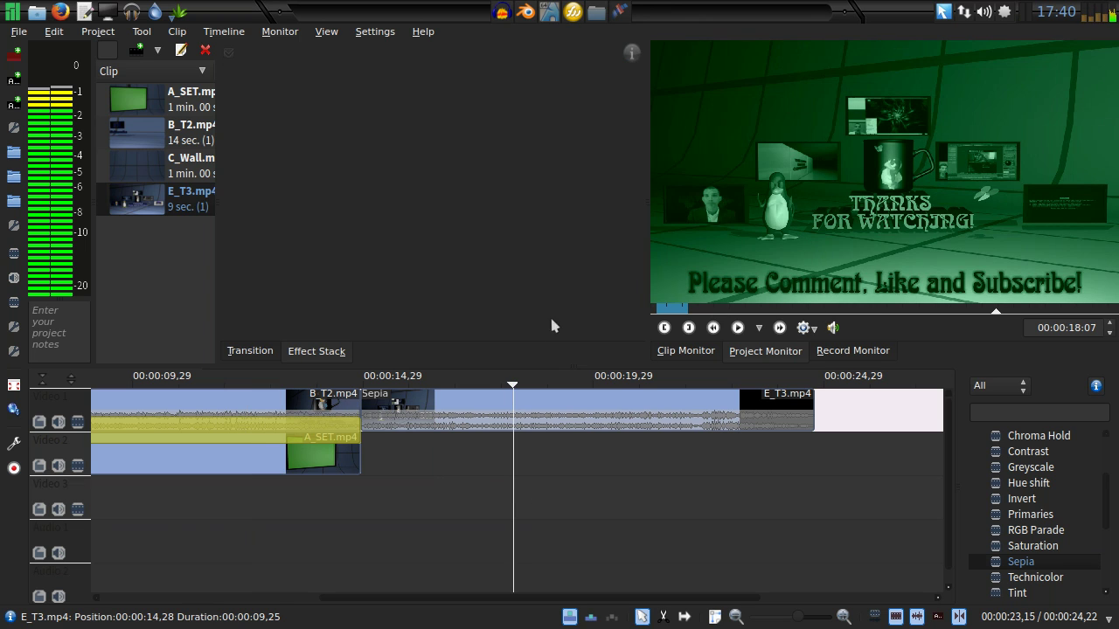
pyautogui.click(549, 427)
pyautogui.moveTo(378, 120); pyautogui.dragTo(349, 117)
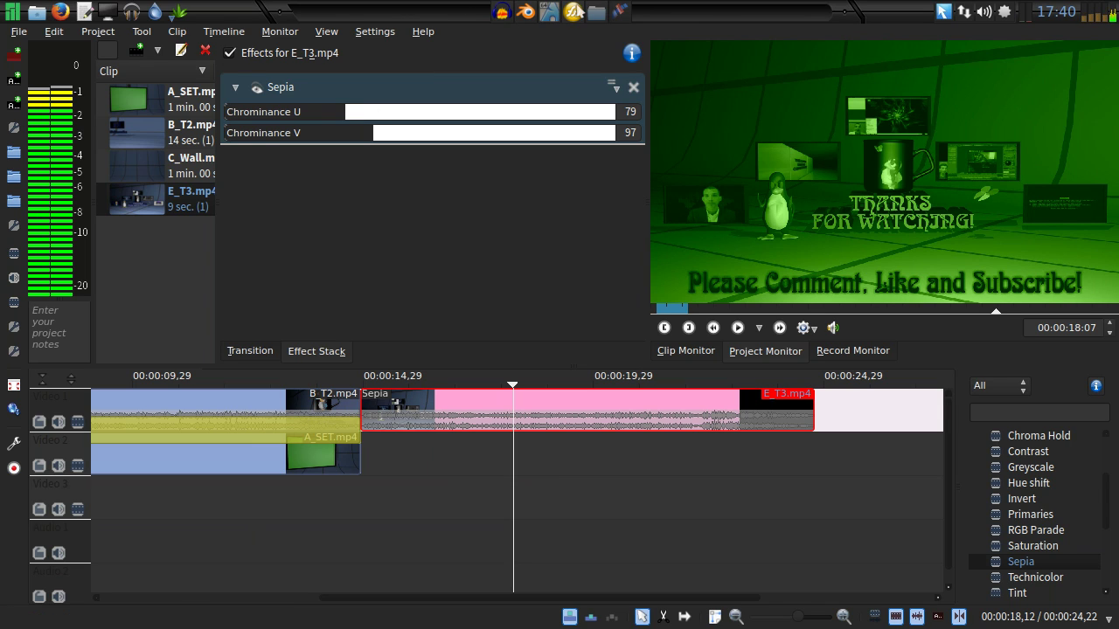
pyautogui.click(574, 12)
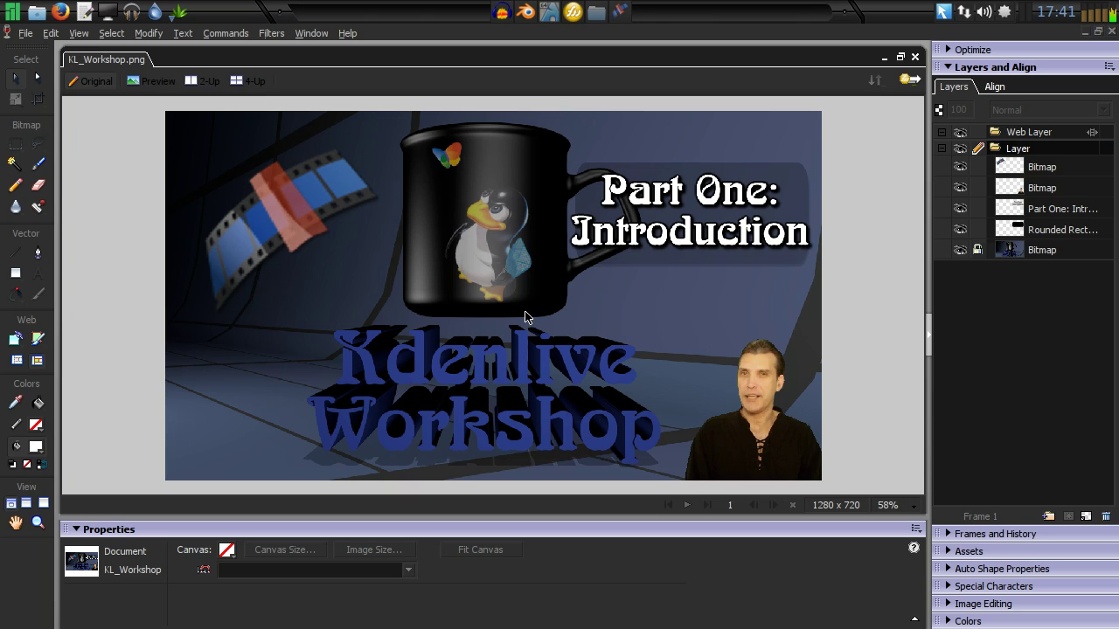
# - Show the E_T3 audio waveform in Audacity, then switch to the Blender scene
pyautogui.click(505, 15)
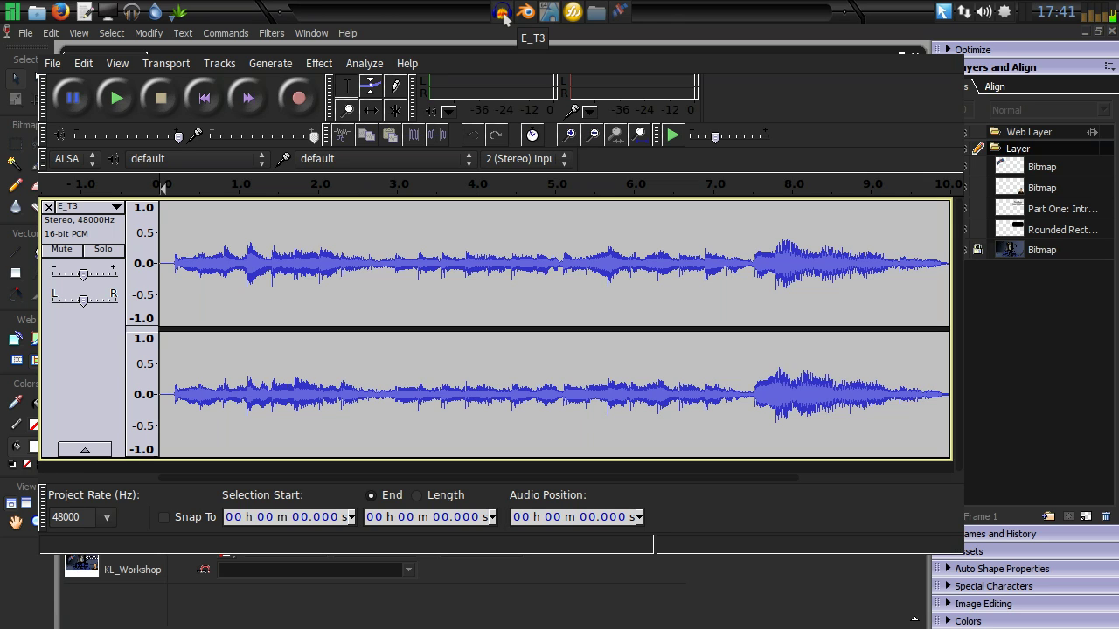
pyautogui.click(523, 14)
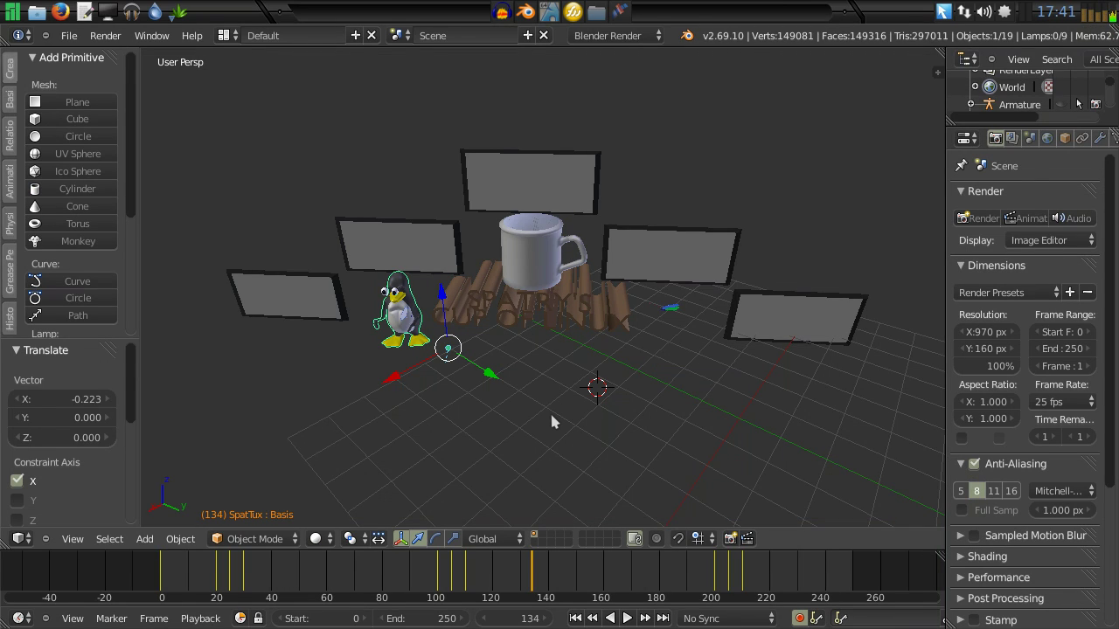
# - Orbit the Blender view lower to a frontal angle on the mug, screens and Tux
pyautogui.moveTo(550, 422)
pyautogui.mouseDown()
pyautogui.moveTo(545, 405)
pyautogui.moveTo(563, 372)
pyautogui.moveTo(577, 391)
pyautogui.moveTo(537, 411)
pyautogui.moveTo(564, 400)
pyautogui.moveTo(565, 416)
pyautogui.mouseUp()
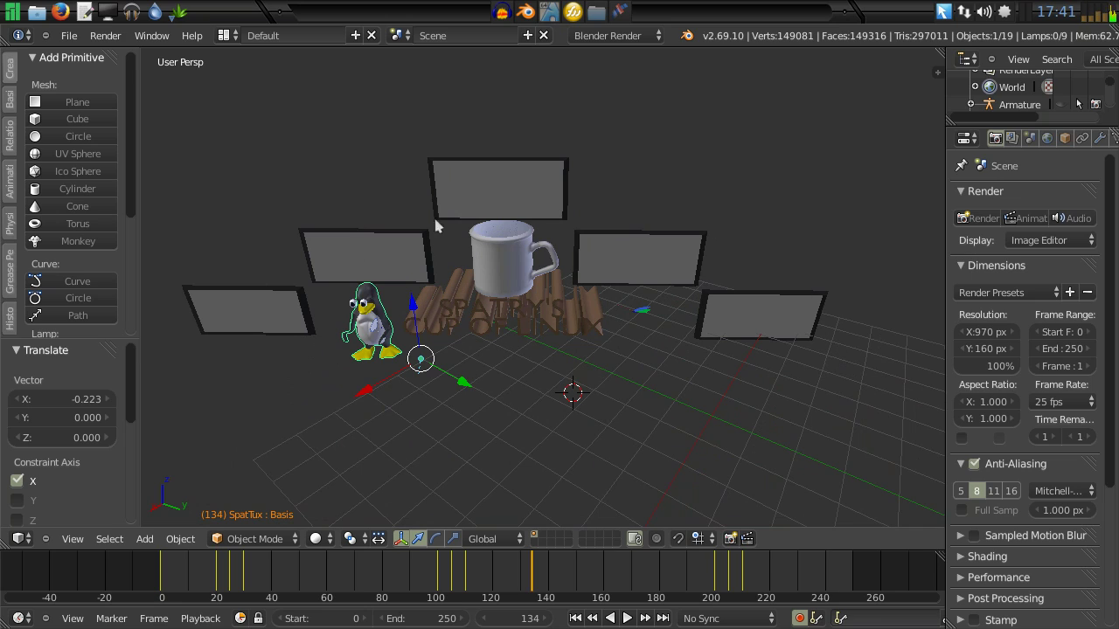
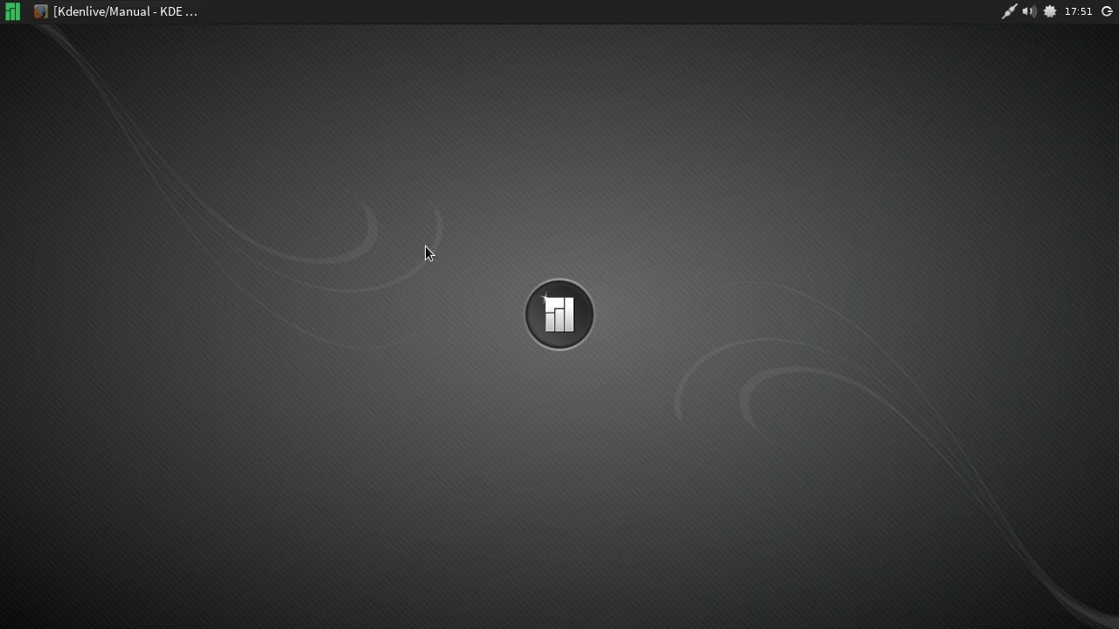
# - Restore the minimized Firefox window showing the Kdenlive/Manual page from the taskbar
pyautogui.click(121, 11)
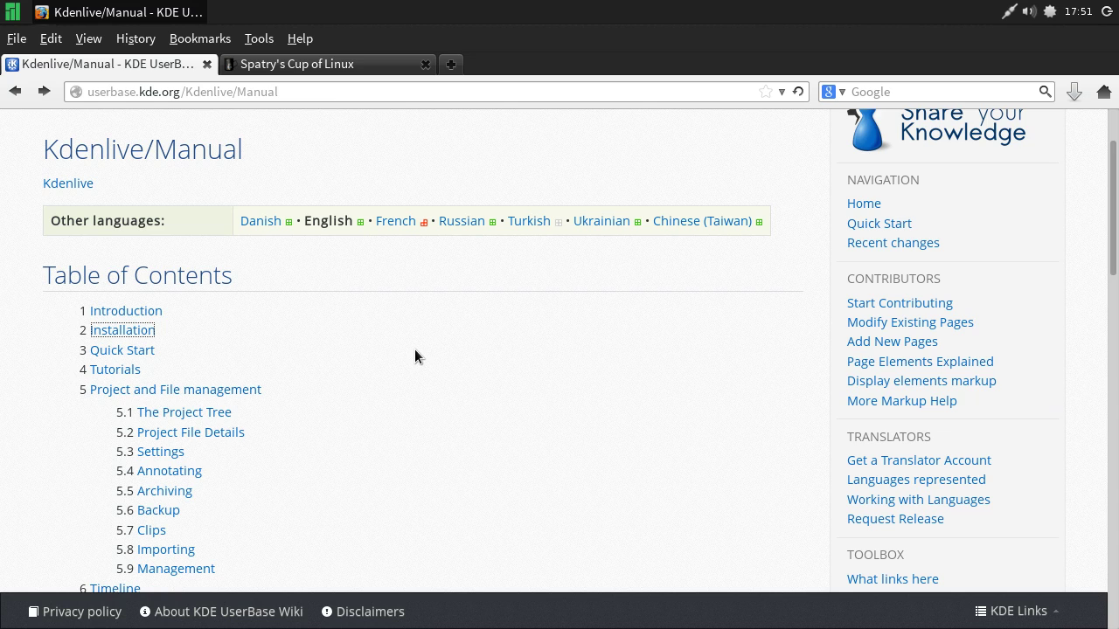
# - Scroll through the Kdenlive/Manual table of contents to reach the Installation page link
pyautogui.scroll(-5, 410, 356)
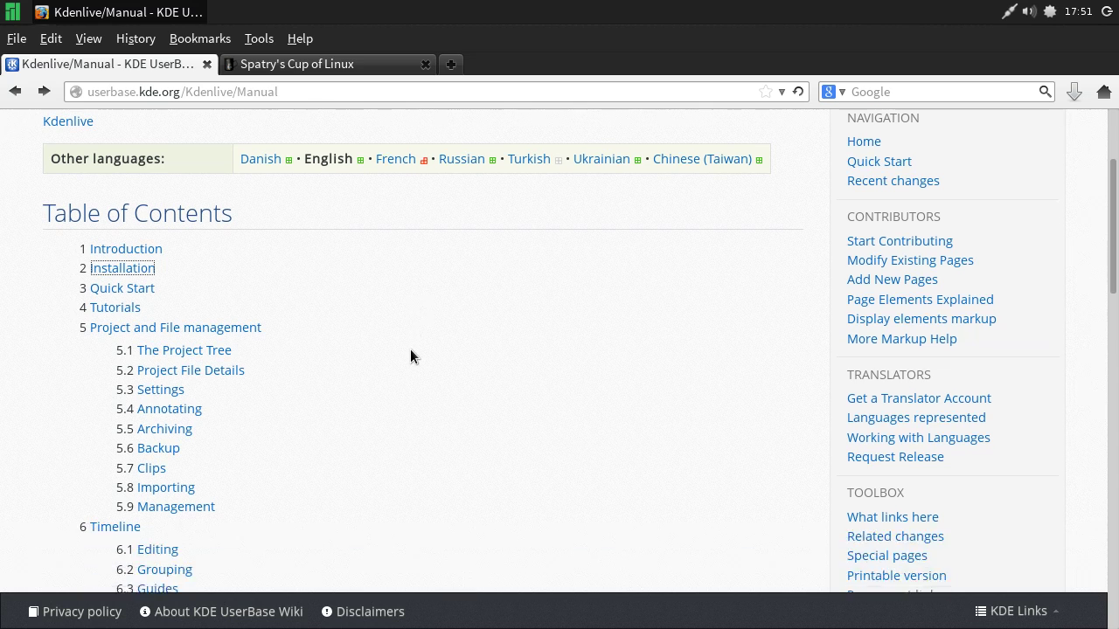
pyautogui.scroll(-3, 410, 356)
pyautogui.scroll(3, 410, 355)
pyautogui.scroll(7, 411, 351)
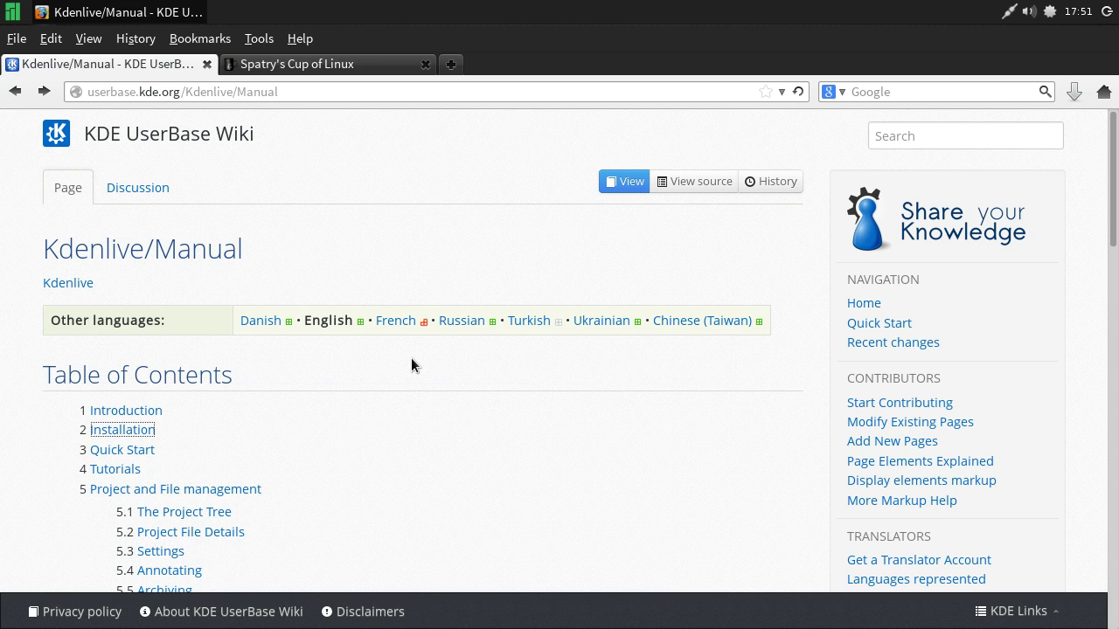
pyautogui.scroll(-2, 412, 364)
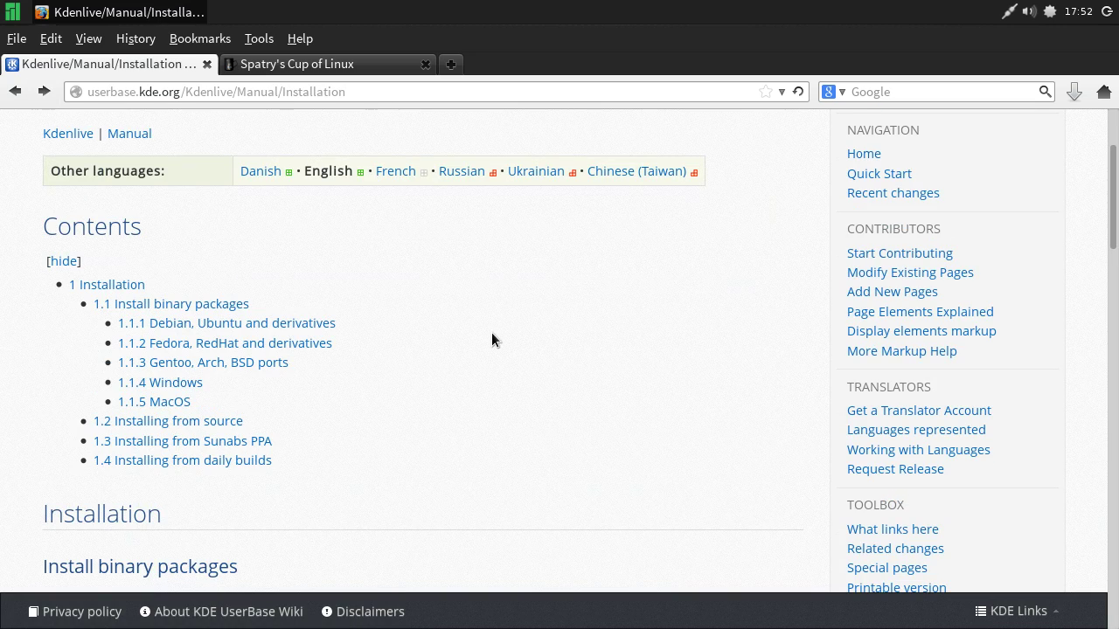
pyautogui.scroll(-3, 492, 339)
# - Jump to section 1.1.1 'Debian, Ubuntu and derivatives' from the Contents box
pyautogui.scroll(1, 491, 339)
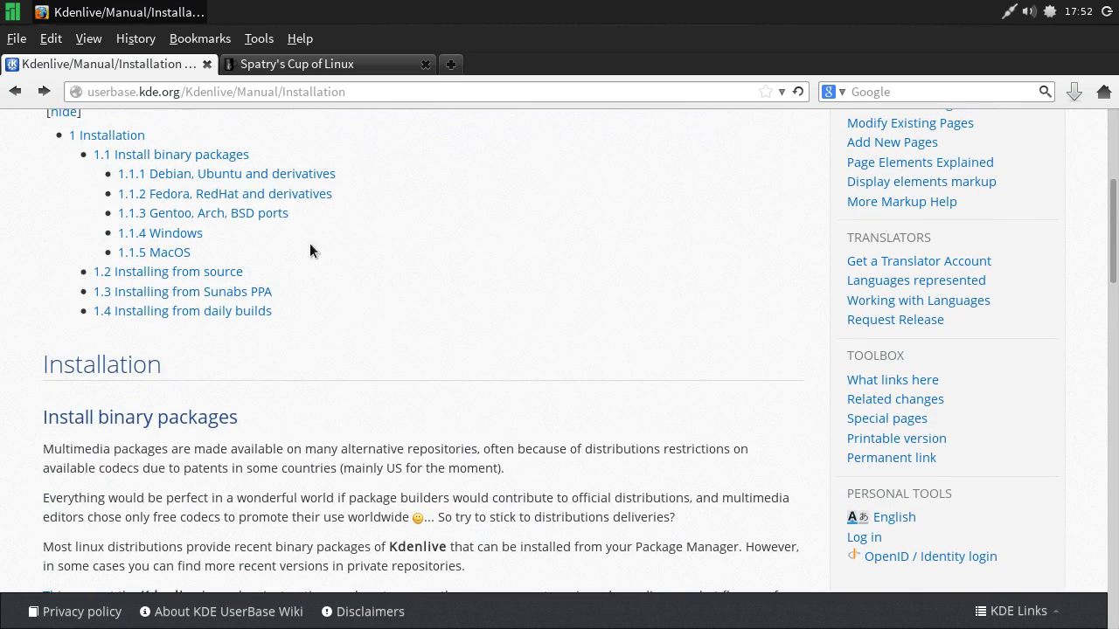
pyautogui.click(267, 175)
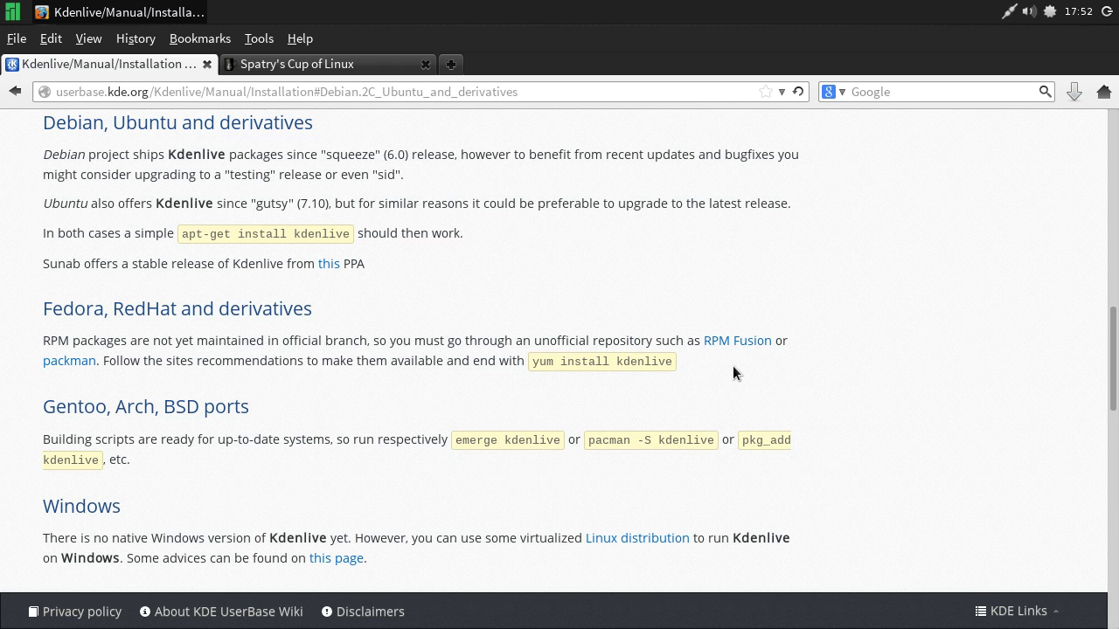
# - Scroll down the installation page to the Windows and MacOS notes
pyautogui.scroll(-2, 733, 365)
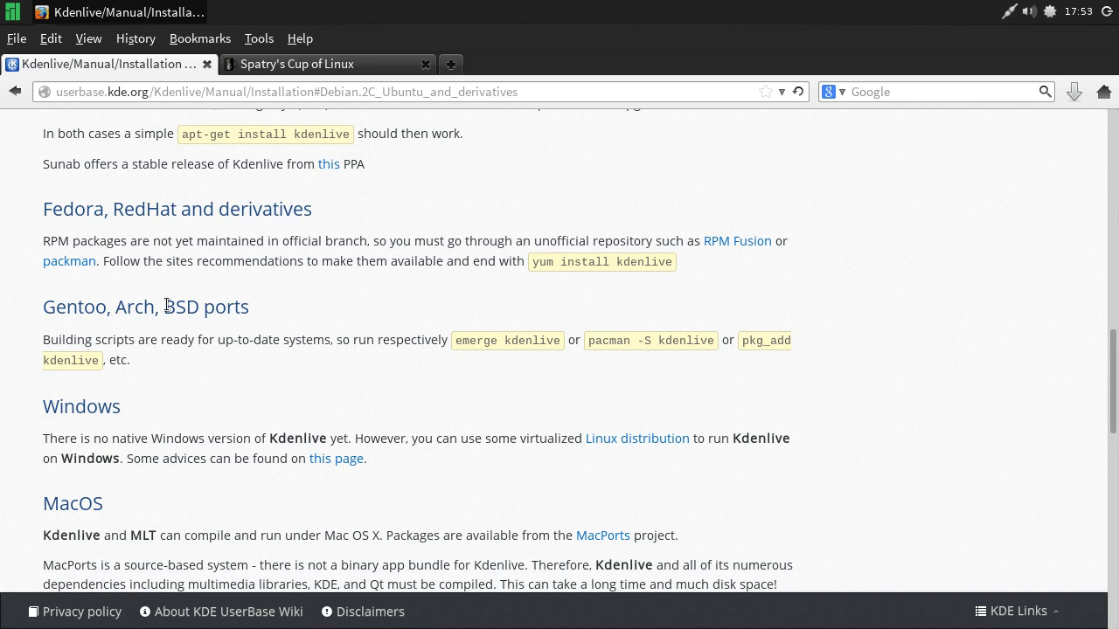
pyautogui.scroll(-3, 217, 319)
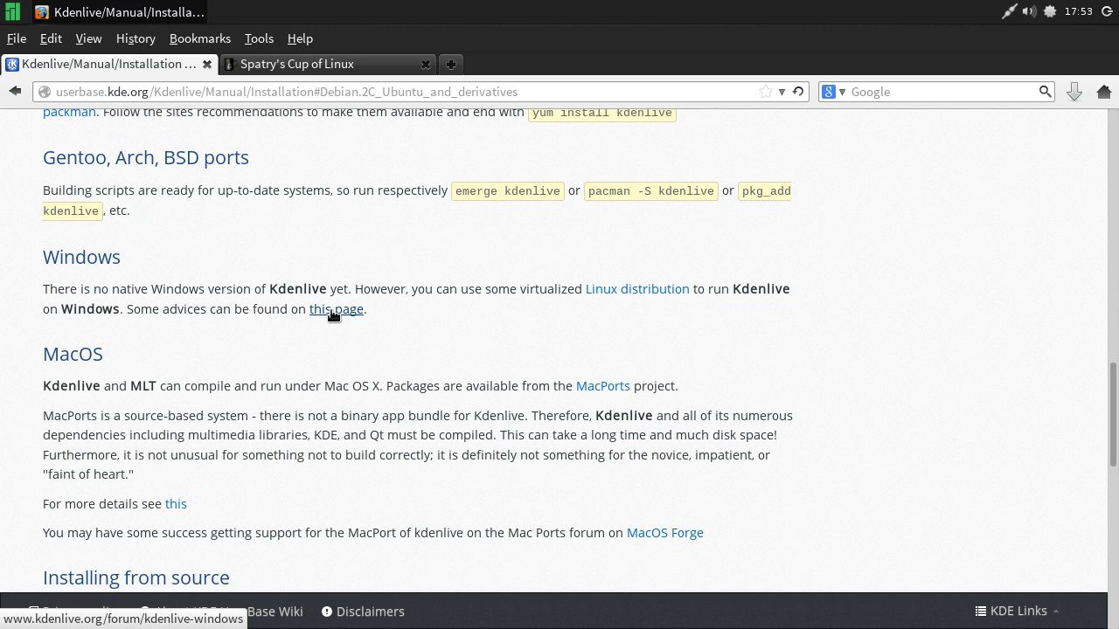
# - Scroll to the bottom of the page and the 'Installing from daily builds' section
pyautogui.scroll(-3, 333, 313)
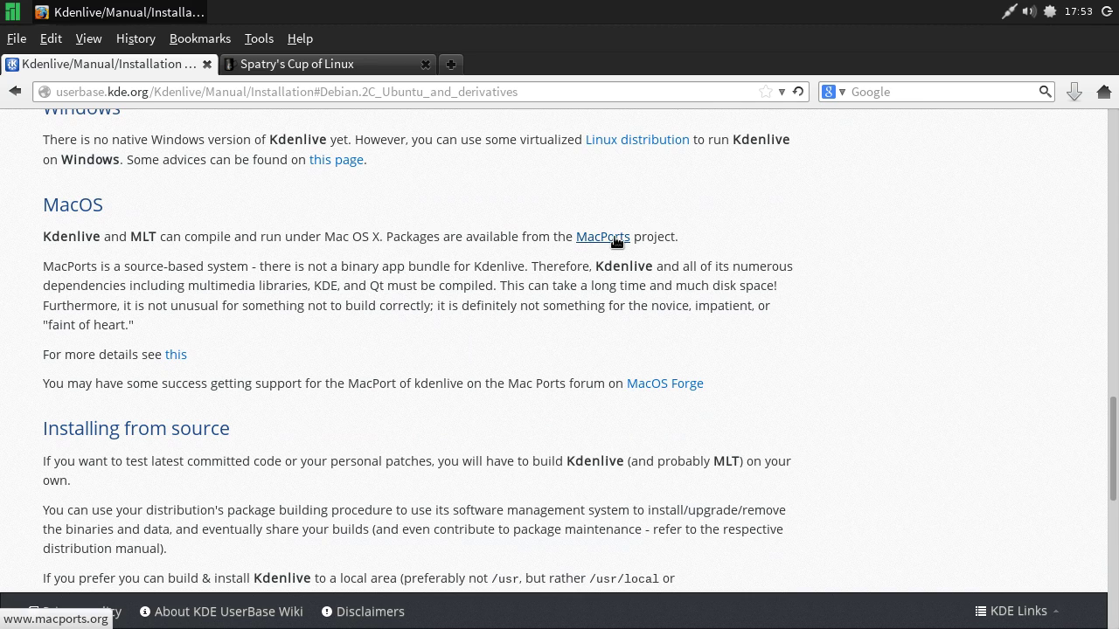
pyautogui.scroll(-4, 832, 446)
pyautogui.scroll(-1, 833, 447)
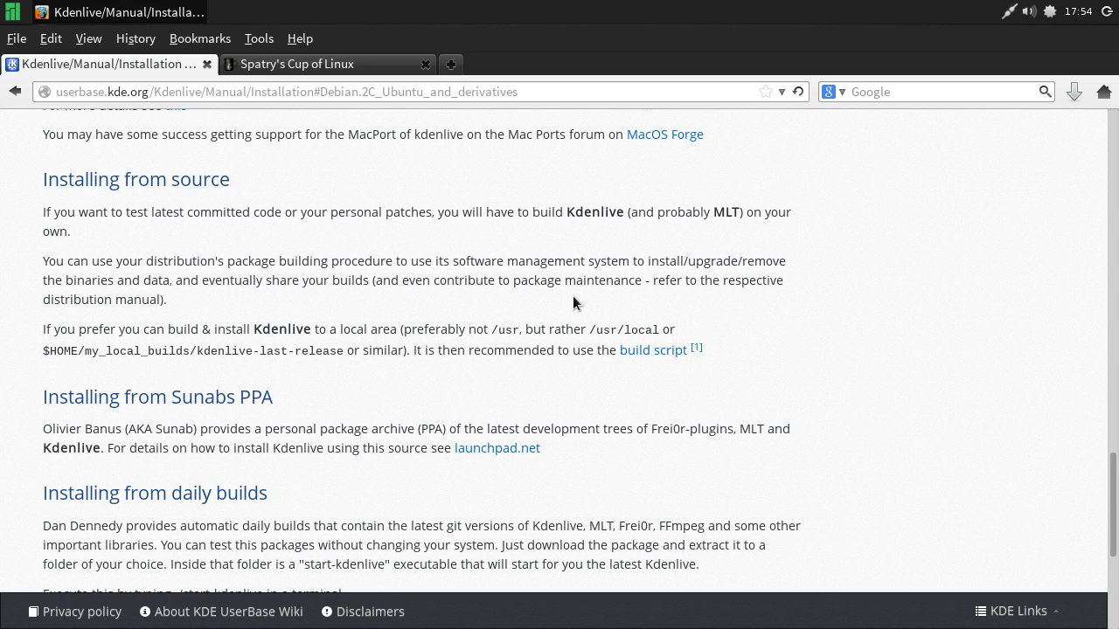
pyautogui.scroll(-6, 584, 321)
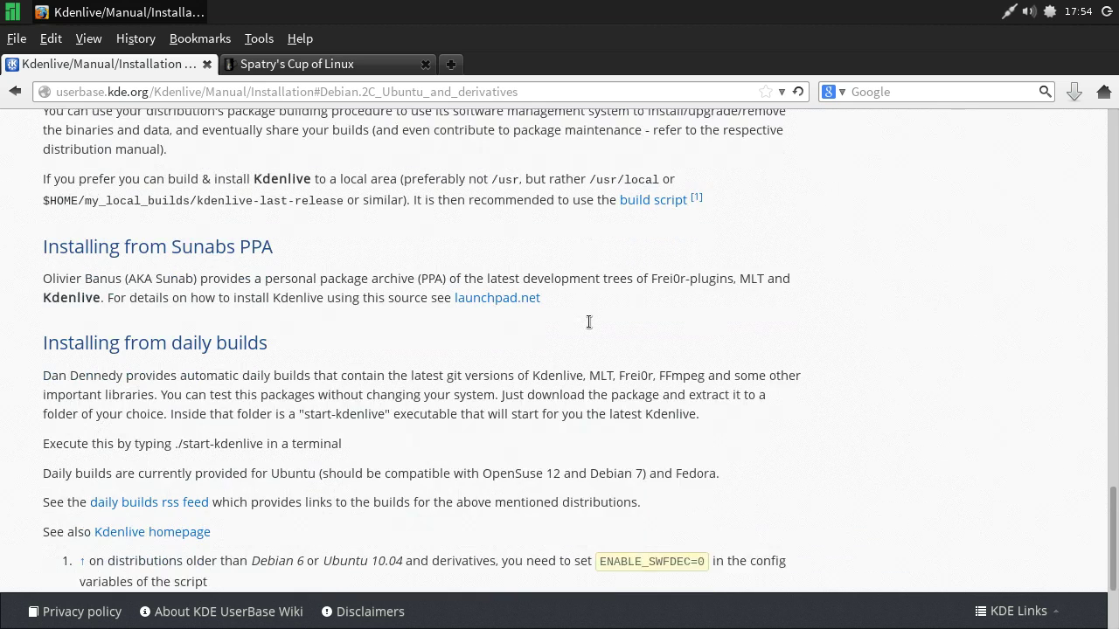
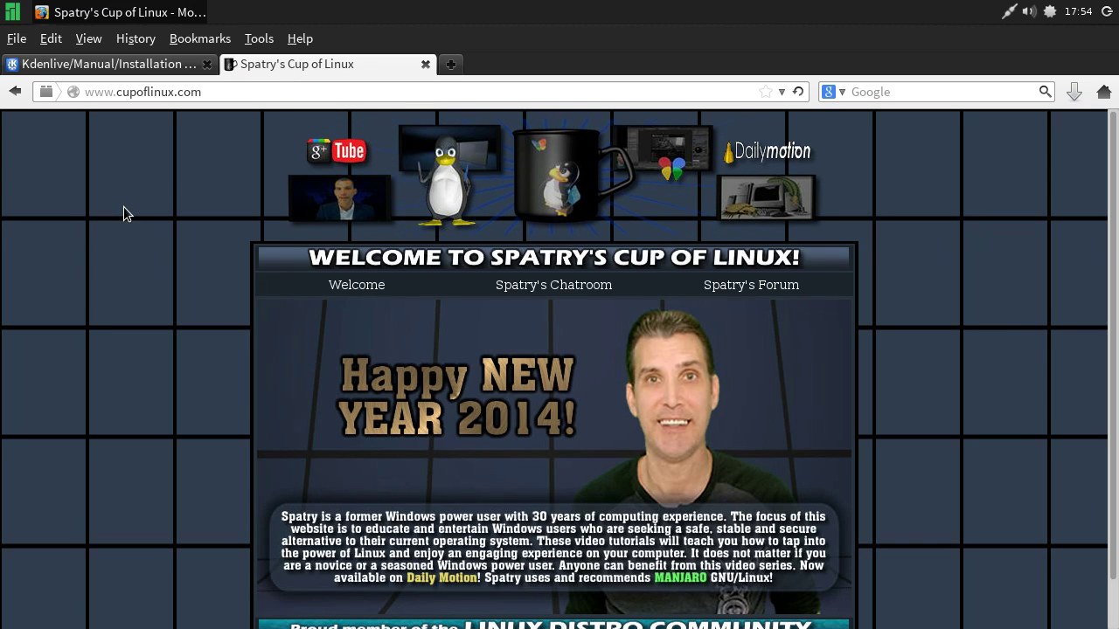
pyautogui.scroll(-1, 124, 212)
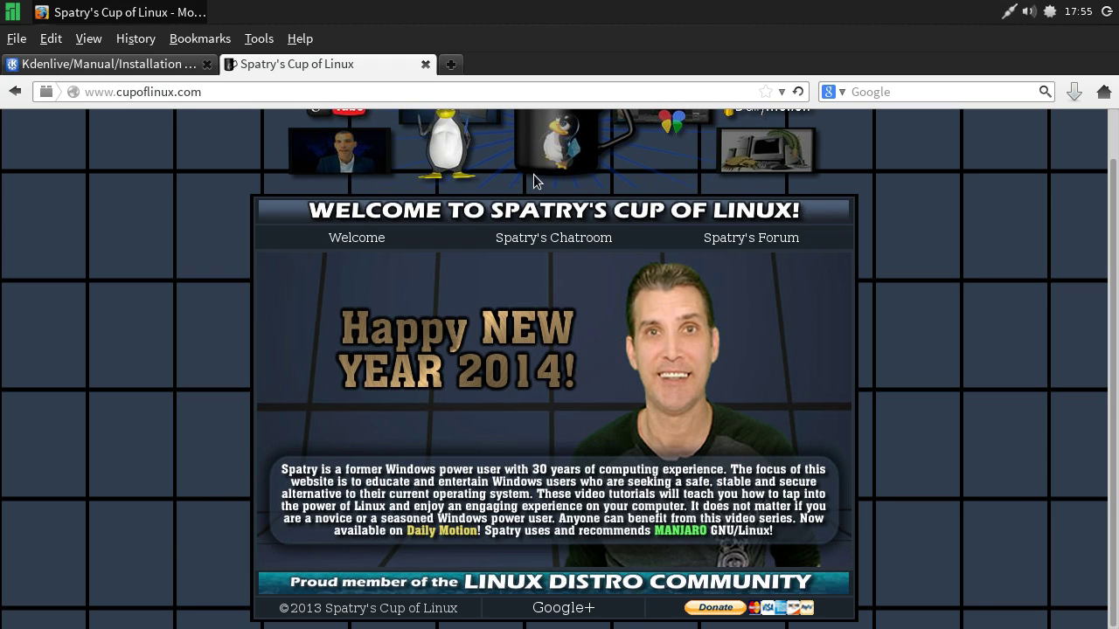
# - Open Spatry's Discussion Board and scroll through its list of forums
pyautogui.click(712, 239)
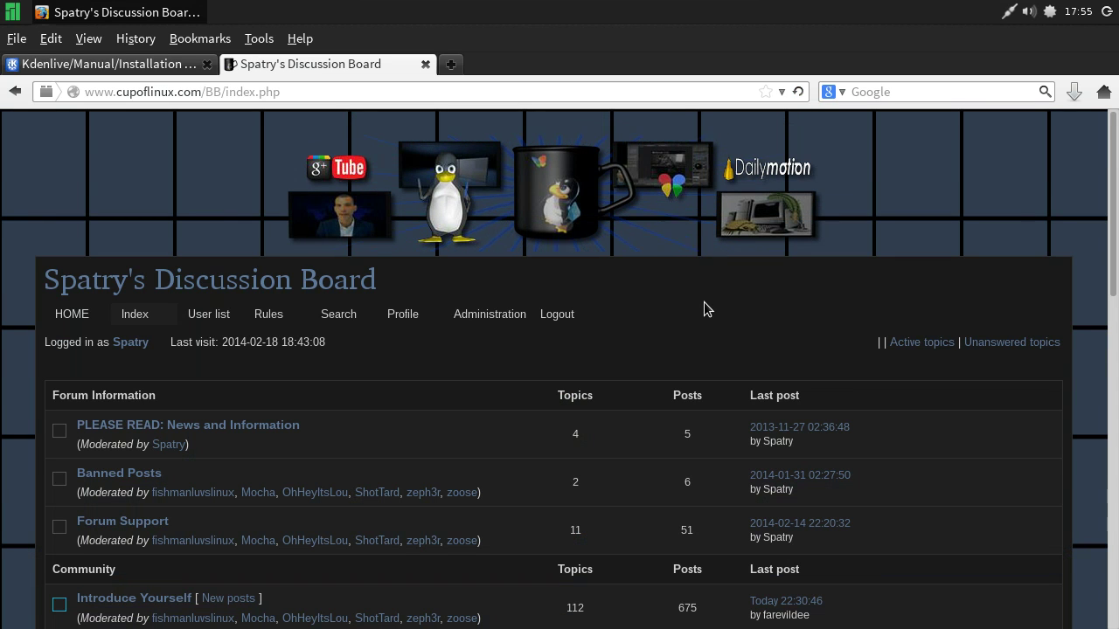
pyautogui.scroll(-10, 706, 309)
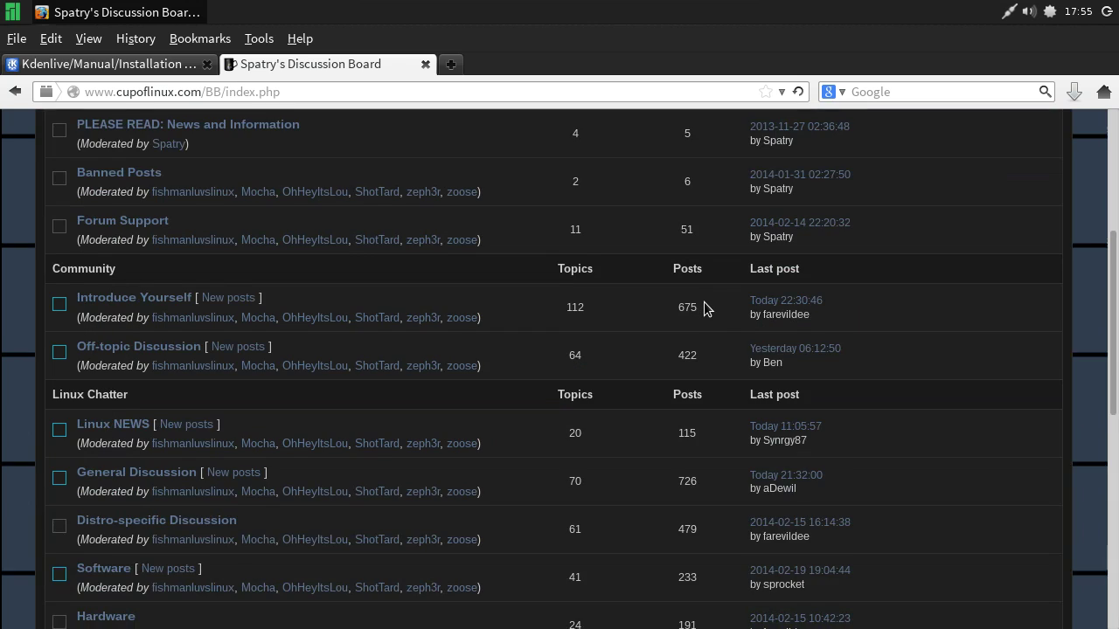
pyautogui.scroll(-3, 707, 309)
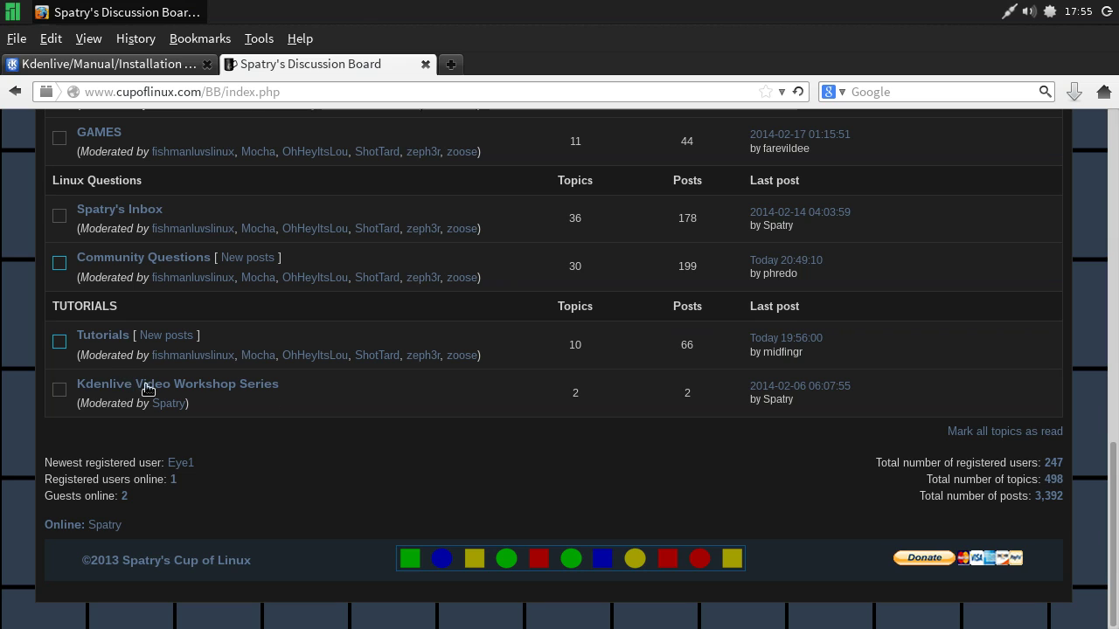
pyautogui.scroll(2, 387, 367)
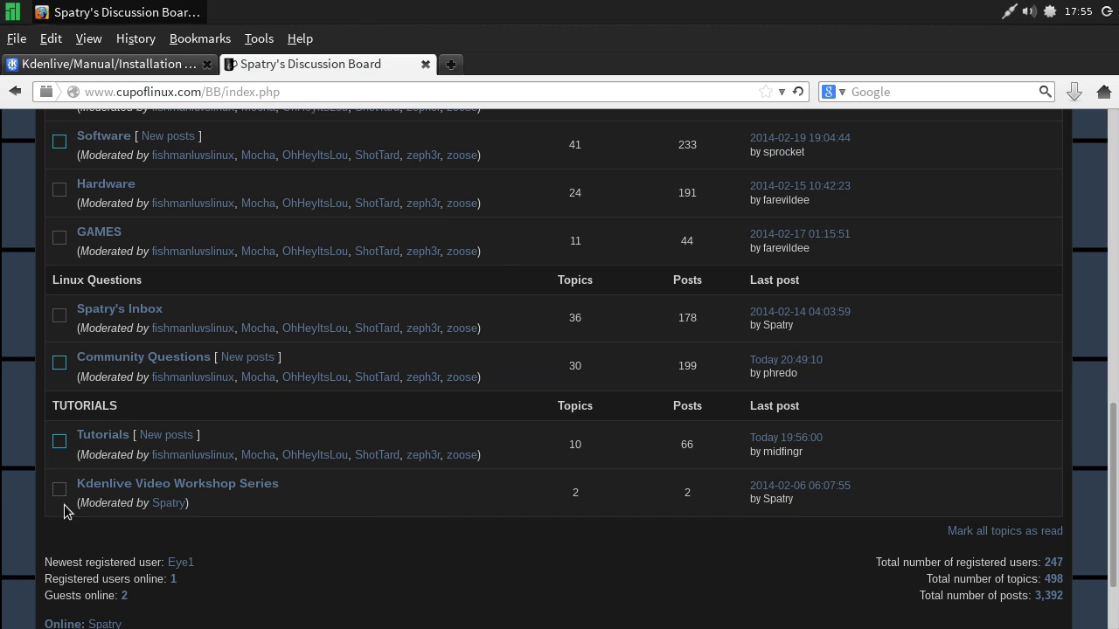
pyautogui.scroll(10, 198, 461)
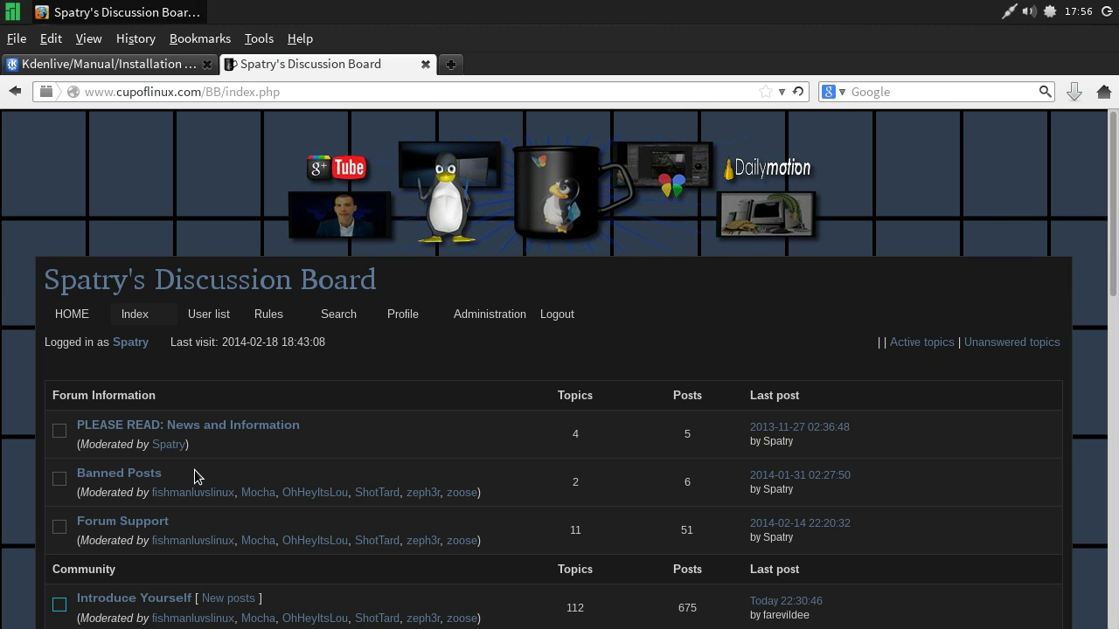
pyautogui.scroll(-3, 258, 515)
pyautogui.scroll(-10, 258, 515)
pyautogui.scroll(14, 260, 518)
pyautogui.scroll(-15, 344, 463)
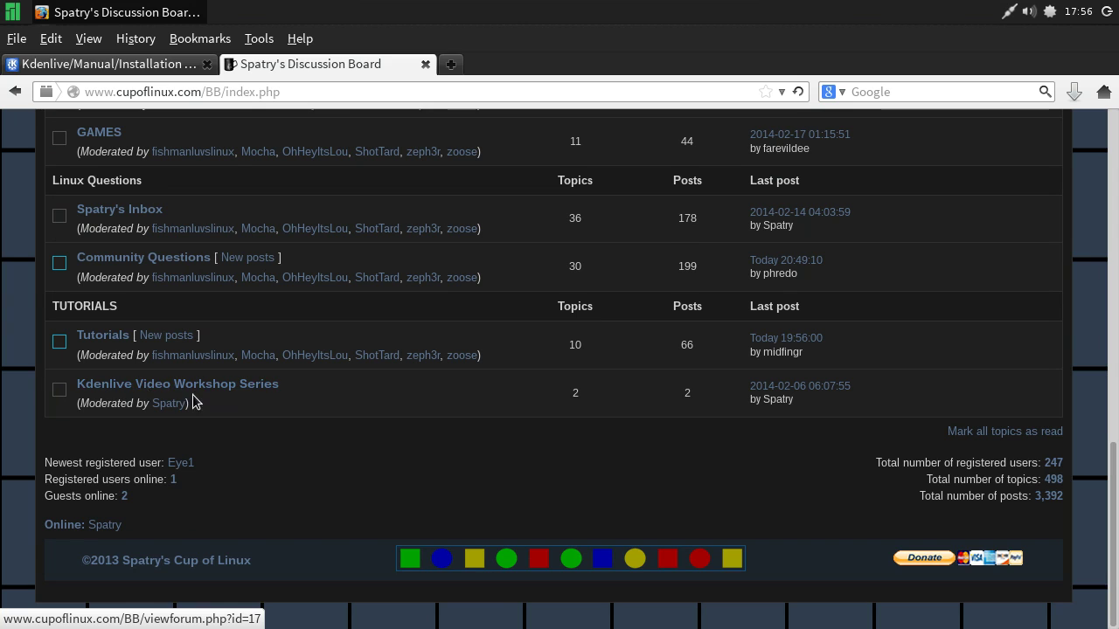
# - Open the Kdenlive Video Workshop Series forum, then quit Firefox via File > Quit
pyautogui.click(254, 390)
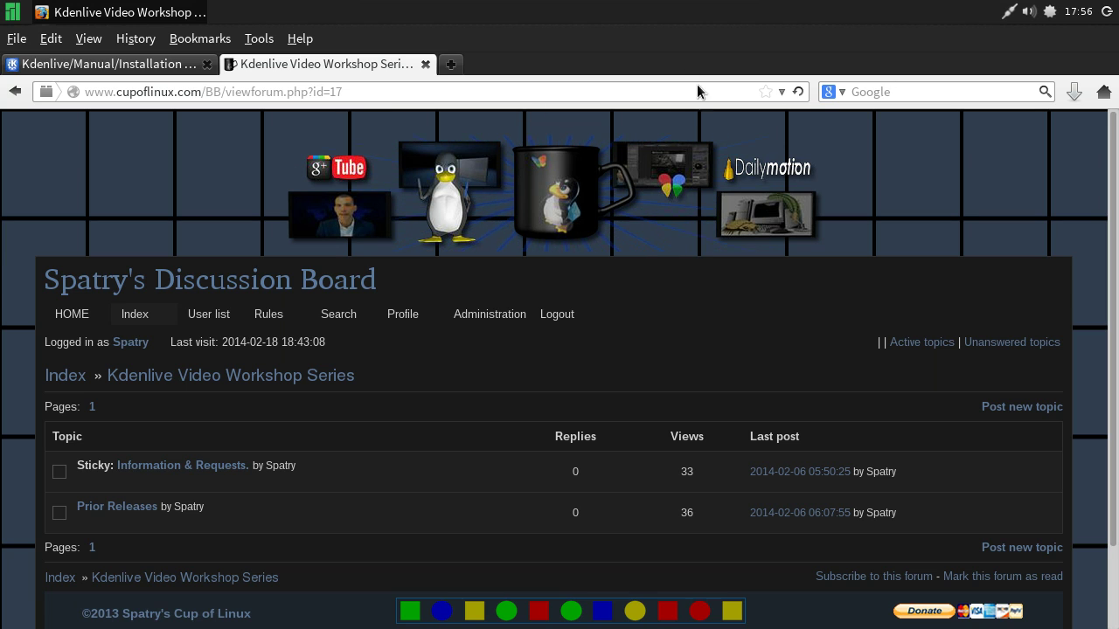
pyautogui.click(17, 40)
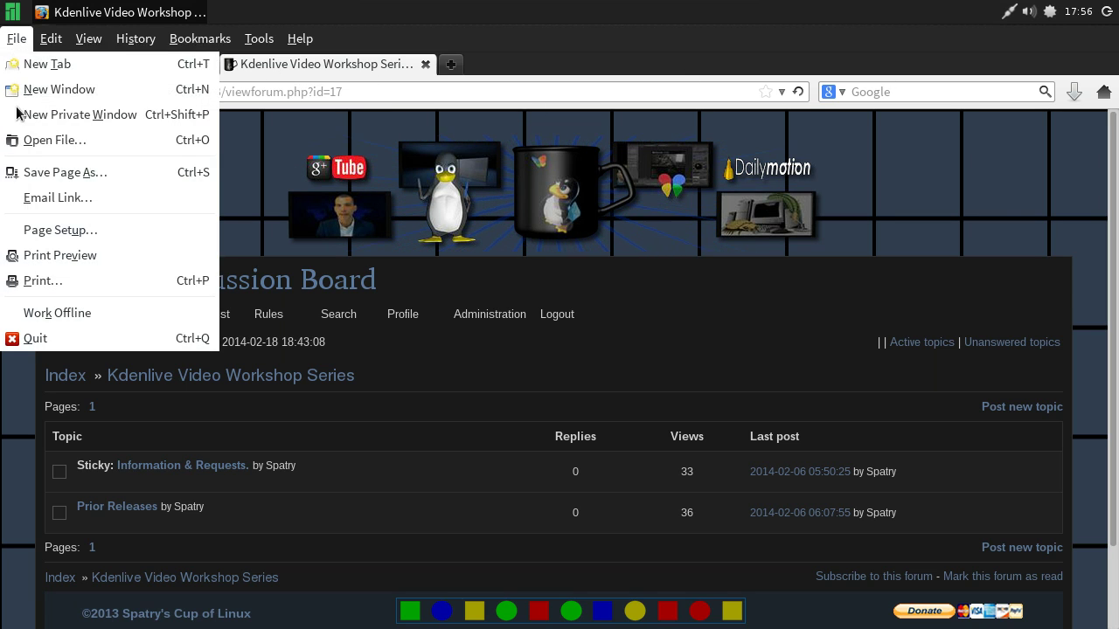
pyautogui.click(35, 339)
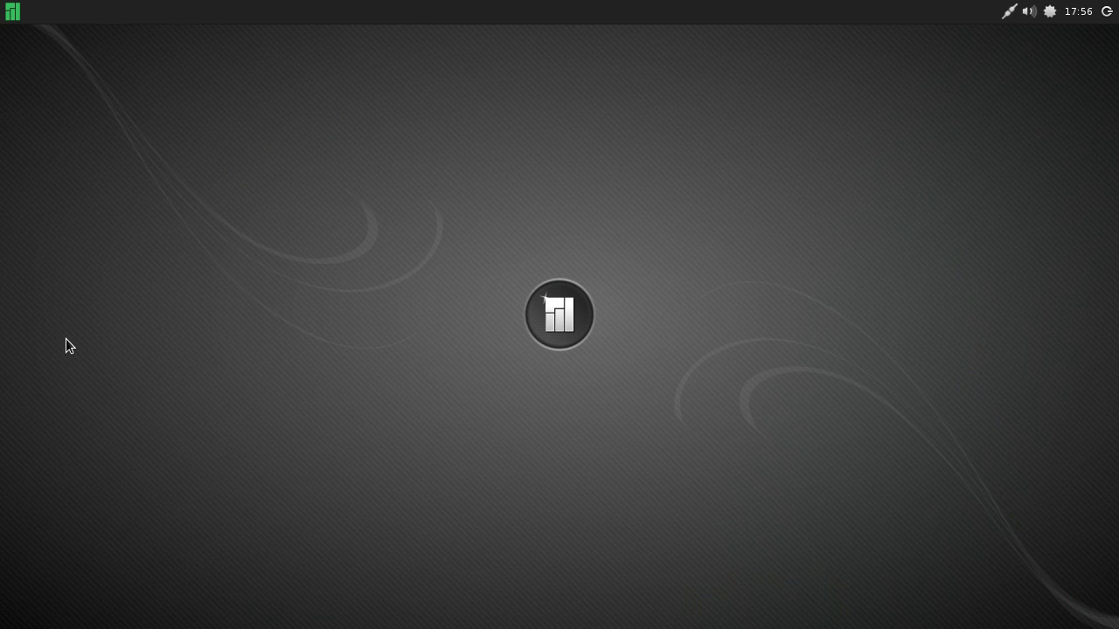
# - Install kdenlive with sudo pacman -S kdenlive, picking provider 1 (phonon-gstreamer) and confirming 34 packages
pyautogui.press('F12')
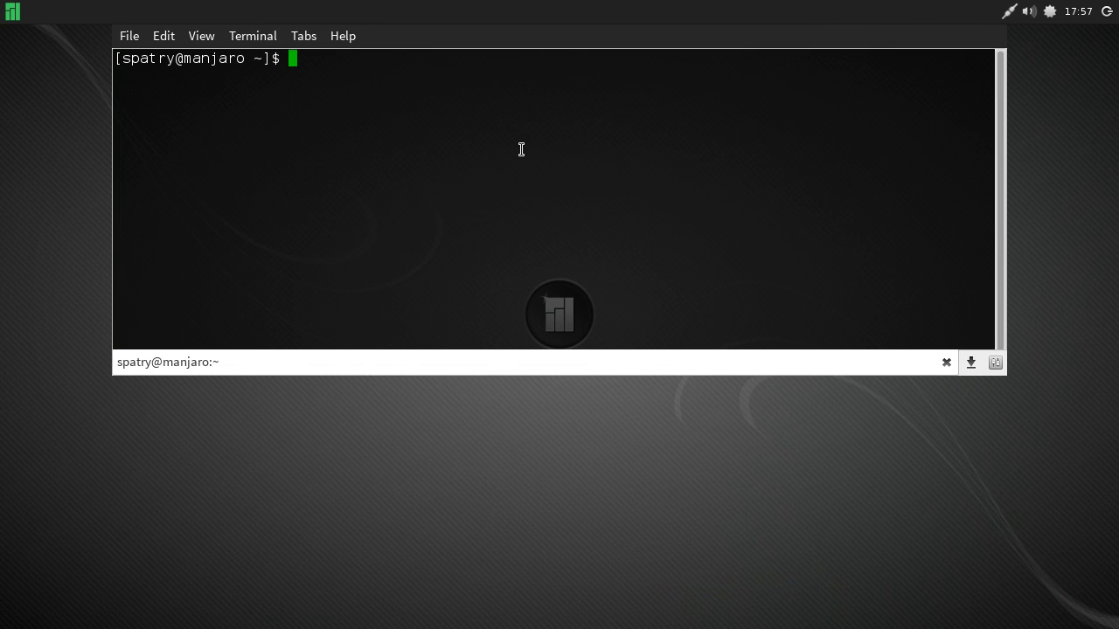
pyautogui.write('sudo pacman -')
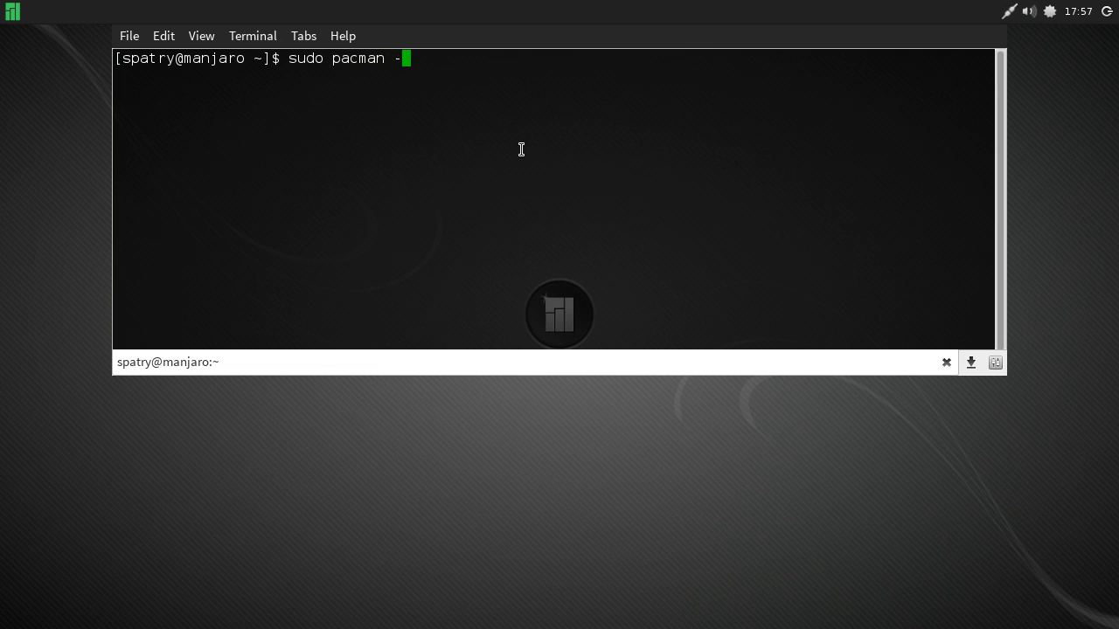
pyautogui.write('S kdenlive')
pyautogui.press('Return')
pyautogui.press('Return')
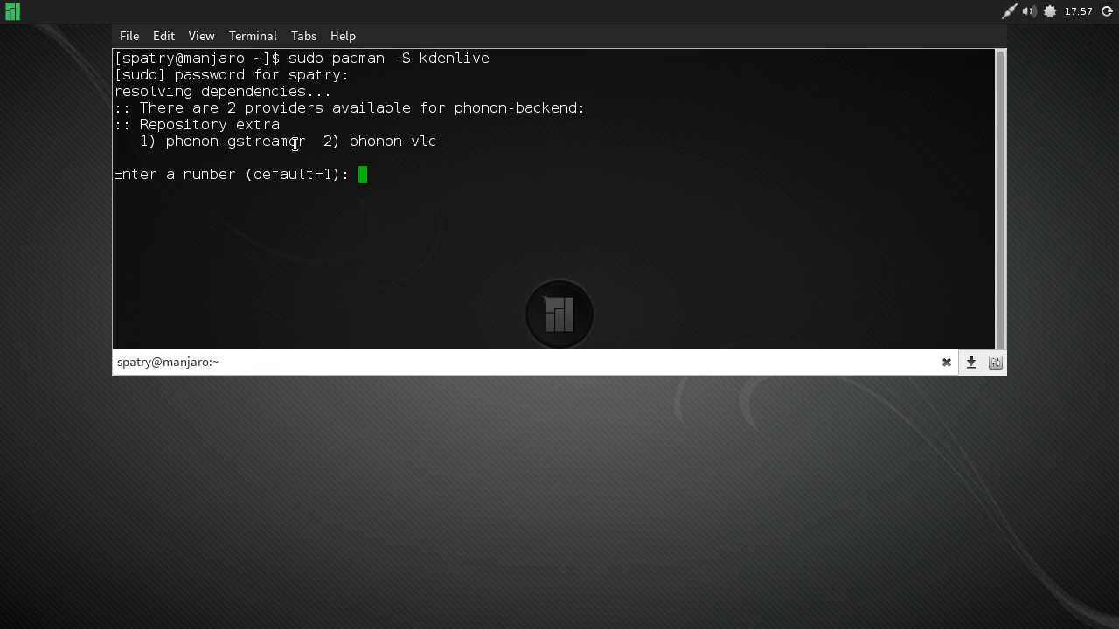
pyautogui.write('1')
pyautogui.press('Return')
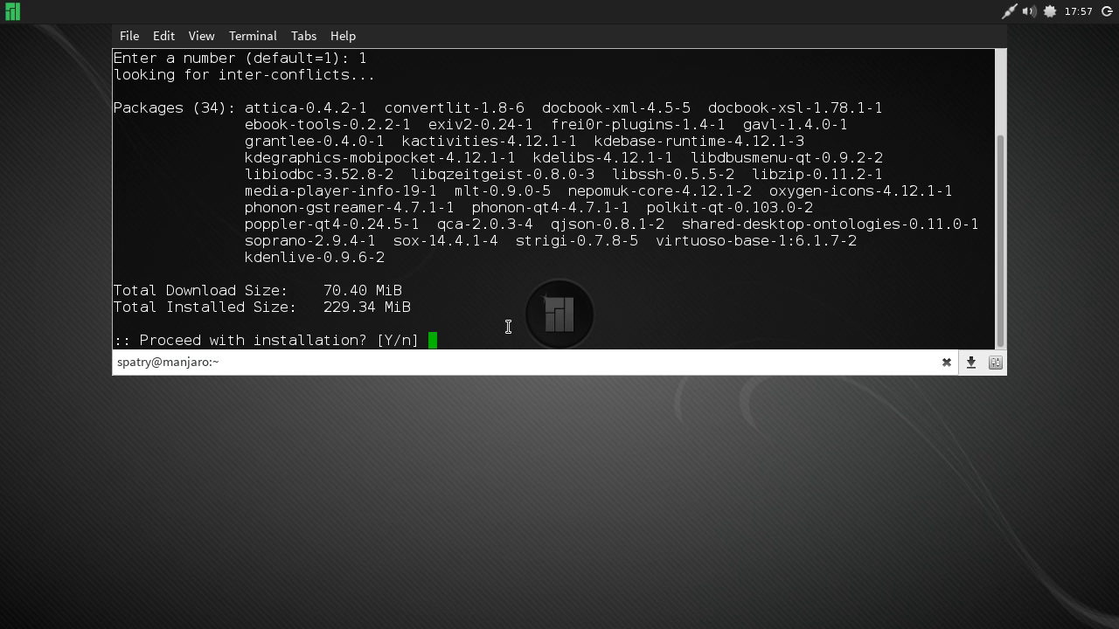
pyautogui.press('Return')
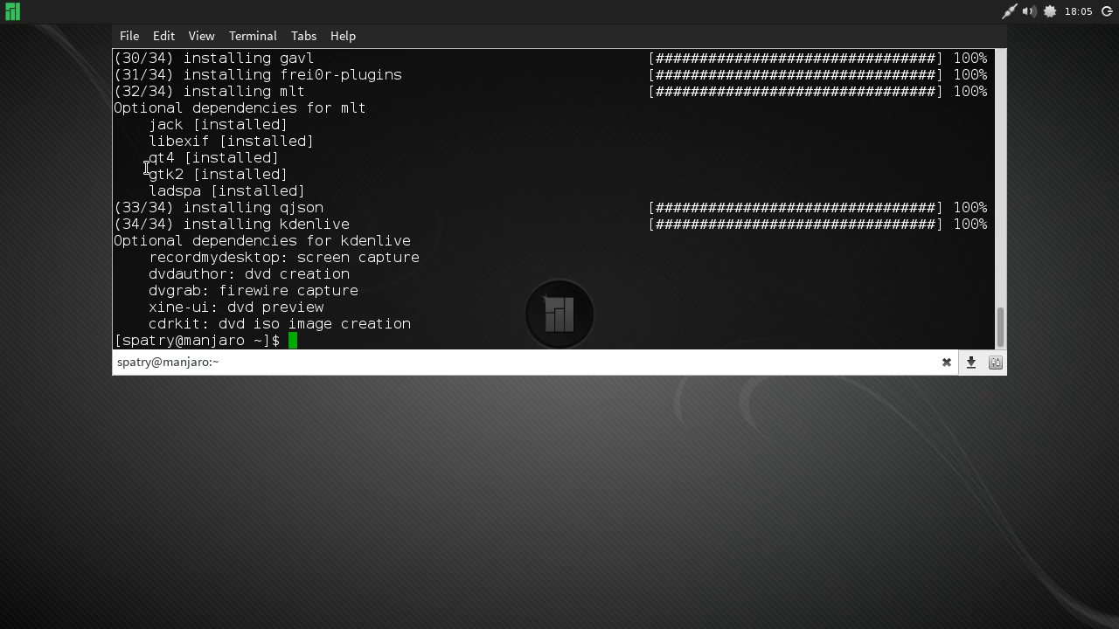
# - Highlight the gtk2 and ladspa lines in the install output, then hide the terminal
pyautogui.moveTo(151, 171); pyautogui.dragTo(295, 170)
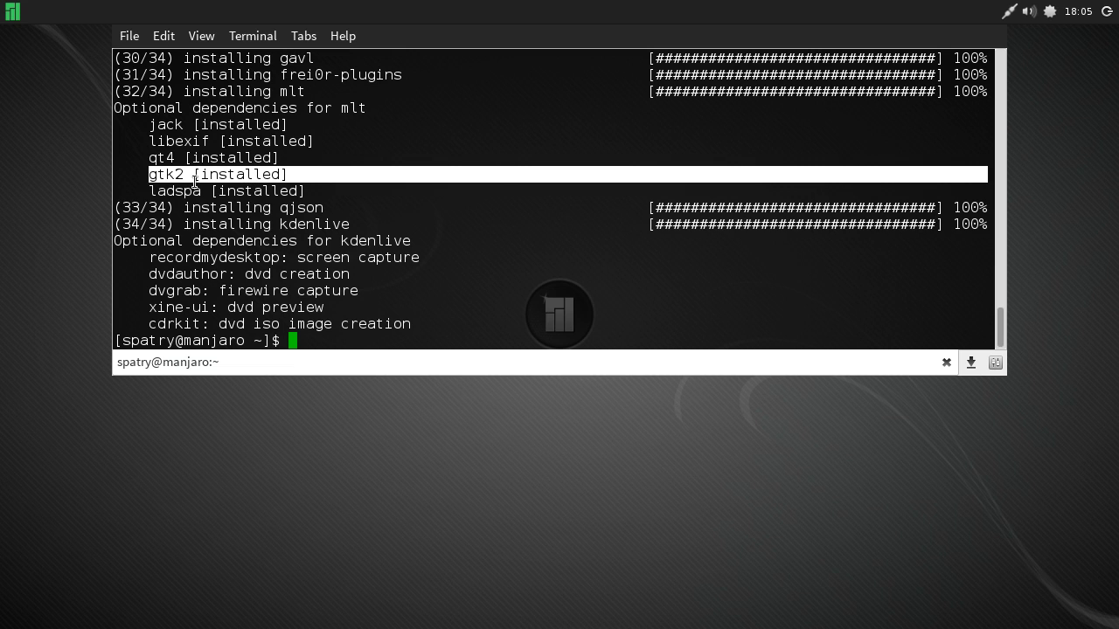
pyautogui.moveTo(147, 195); pyautogui.dragTo(203, 195)
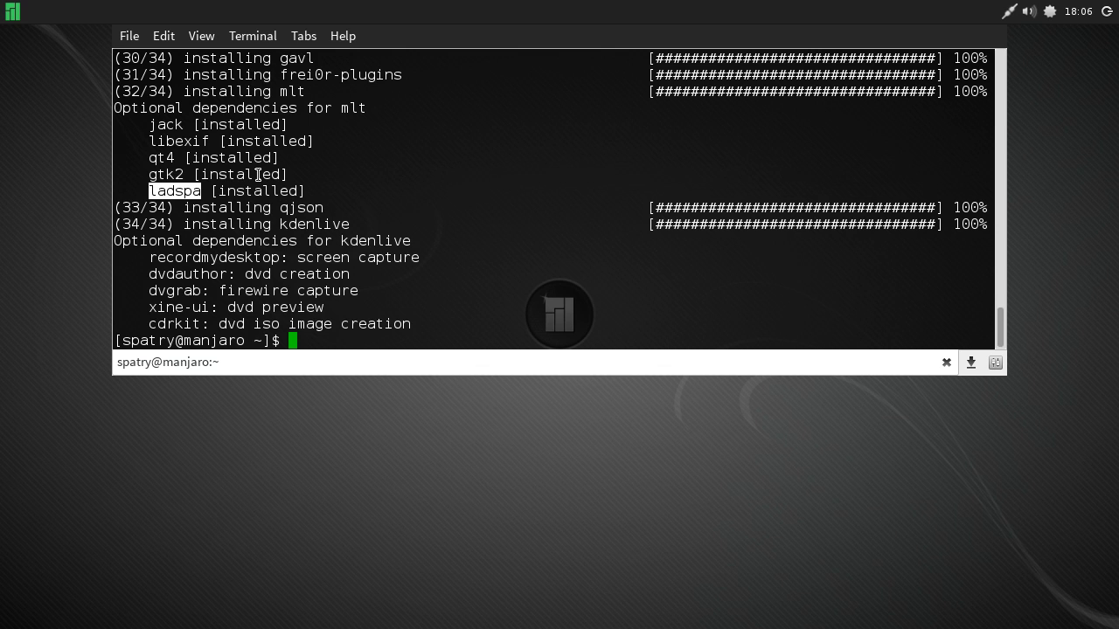
pyautogui.click(385, 398)
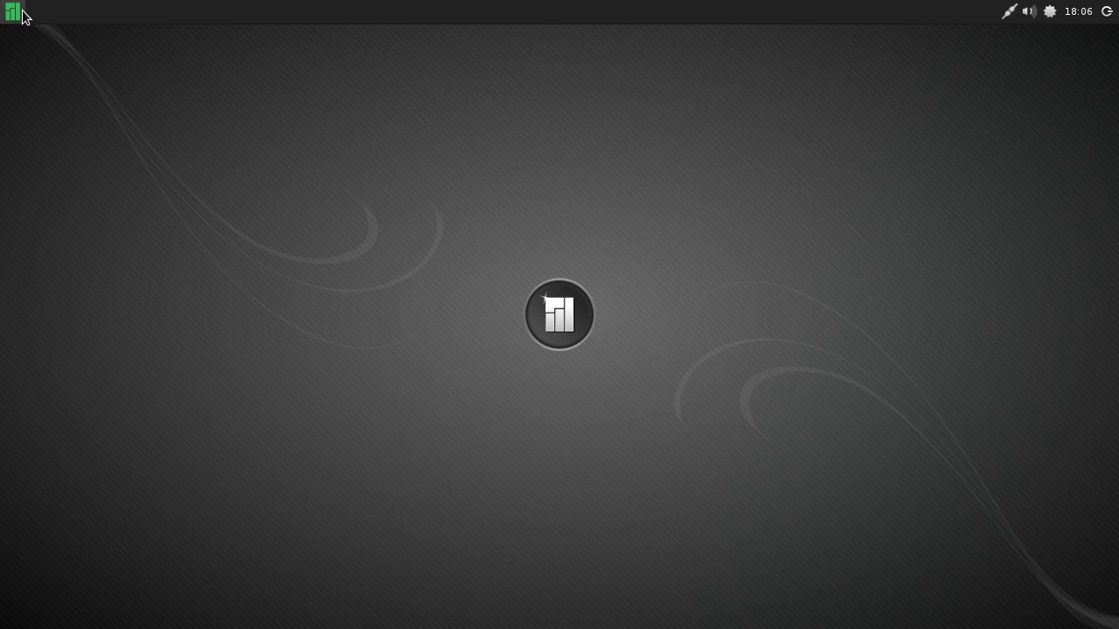
# - Add Kdenlive from Whisker Menu's Multimedia category to Favorites and create a panel launcher for it
pyautogui.click(12, 11)
pyautogui.click(201, 289)
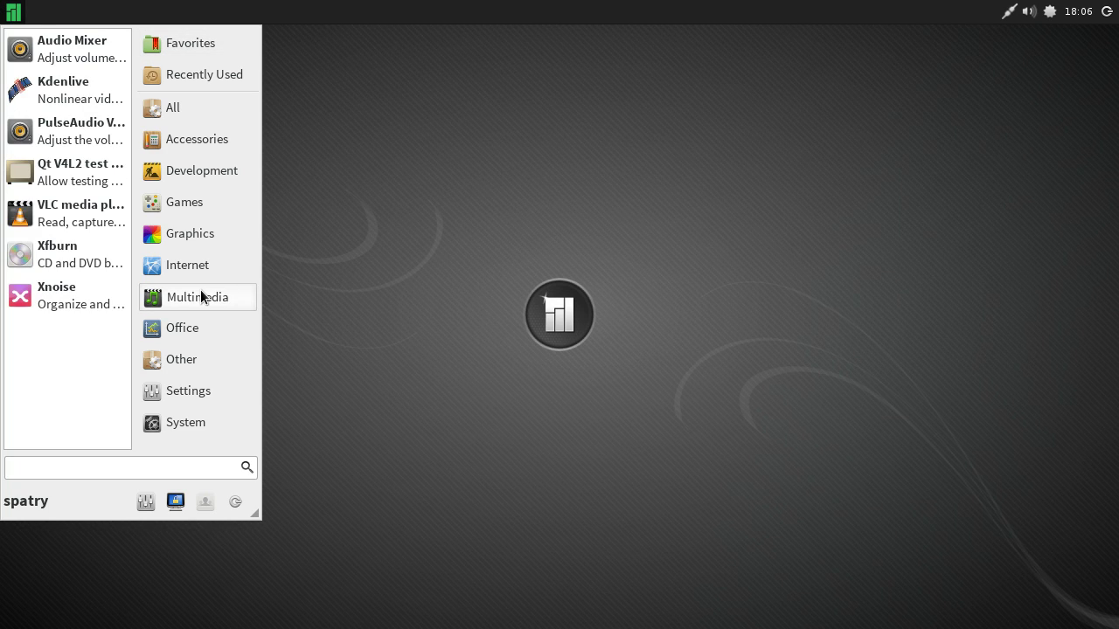
pyautogui.rightClick(49, 91)
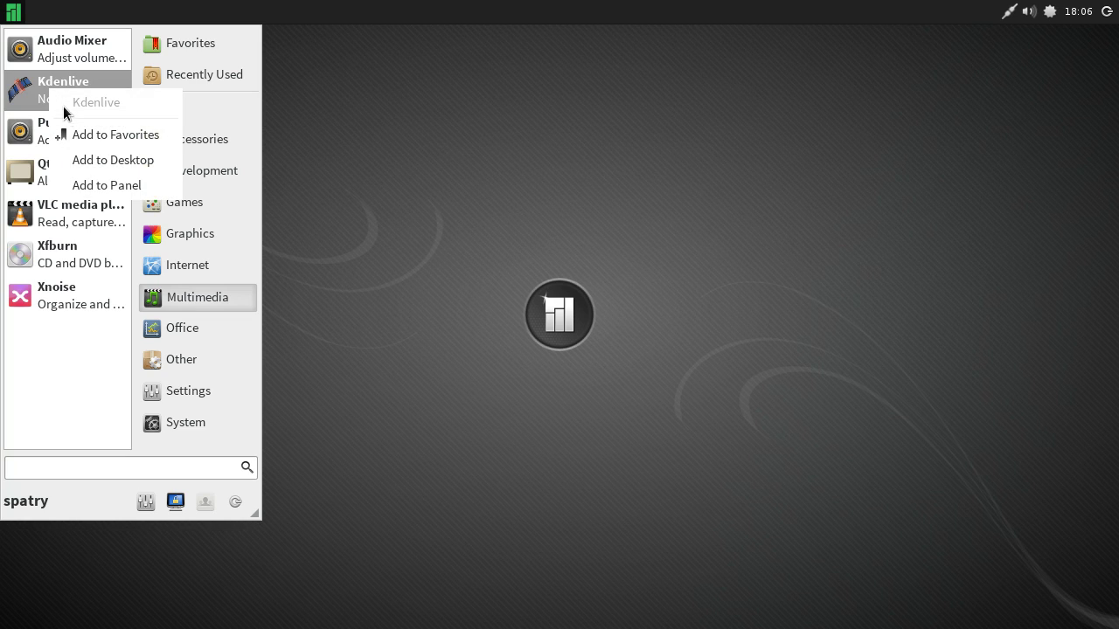
pyautogui.click(80, 135)
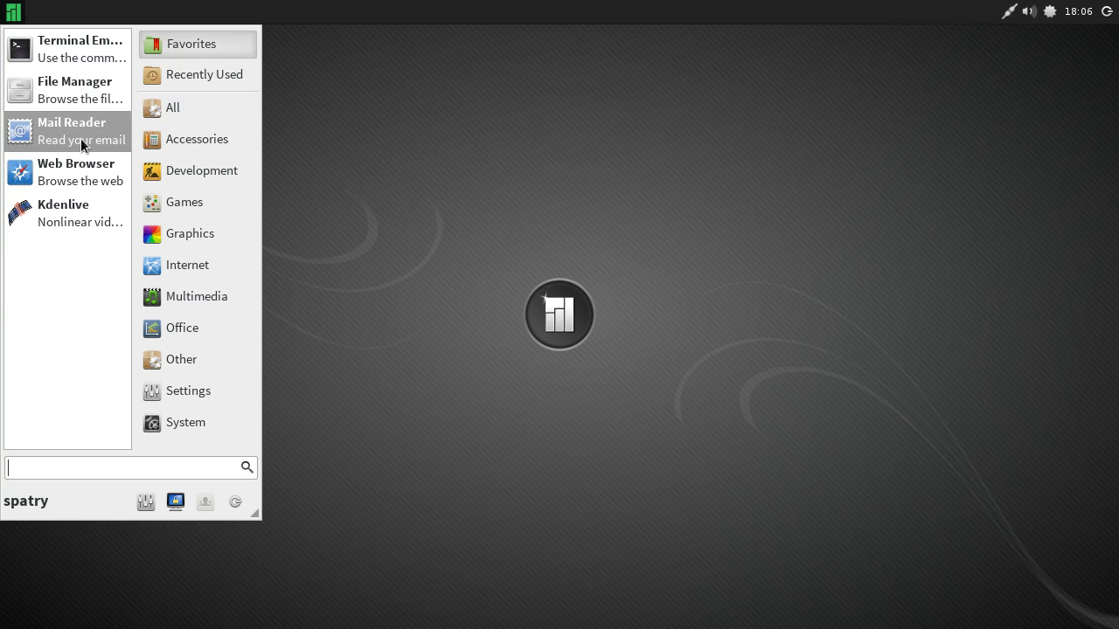
pyautogui.moveTo(23, 220)
pyautogui.mouseDown()
pyautogui.moveTo(74, 220)
pyautogui.moveTo(102, 169)
pyautogui.moveTo(82, 35)
pyautogui.moveTo(64, 17)
pyautogui.mouseUp()
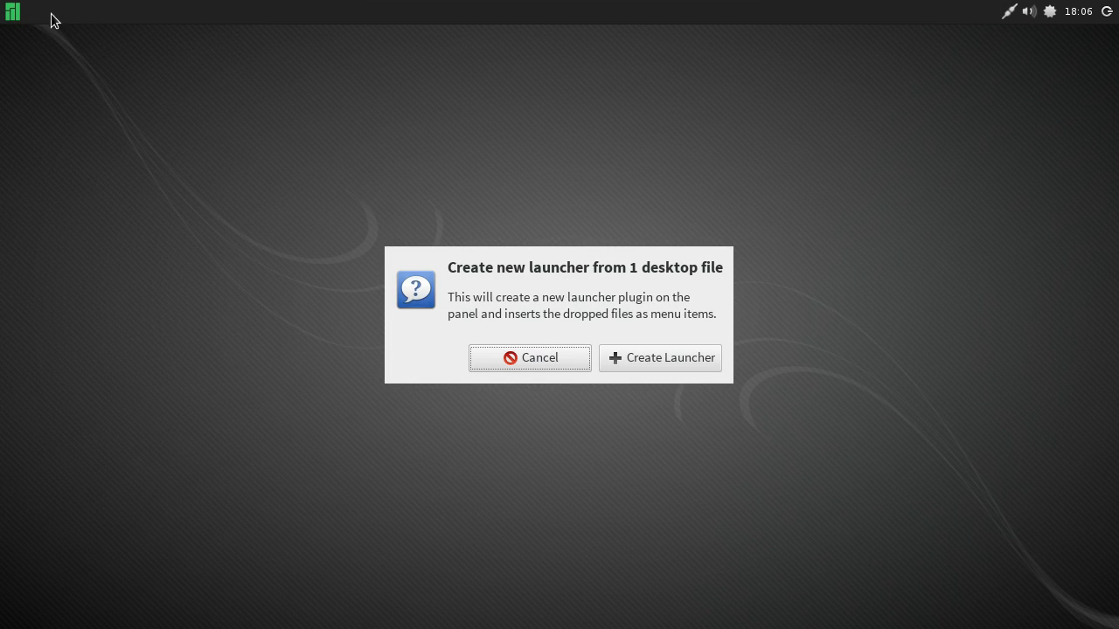
pyautogui.click(673, 357)
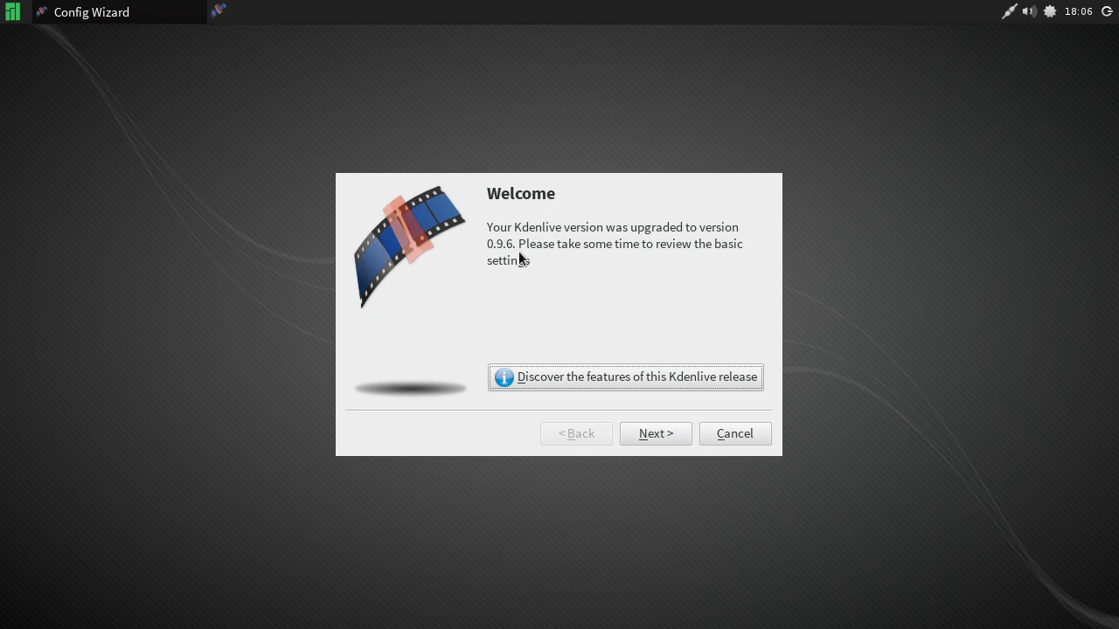
# - Review the MLT engine check's installed modules and codecs, then advance to the Video Standard page
pyautogui.click(659, 434)
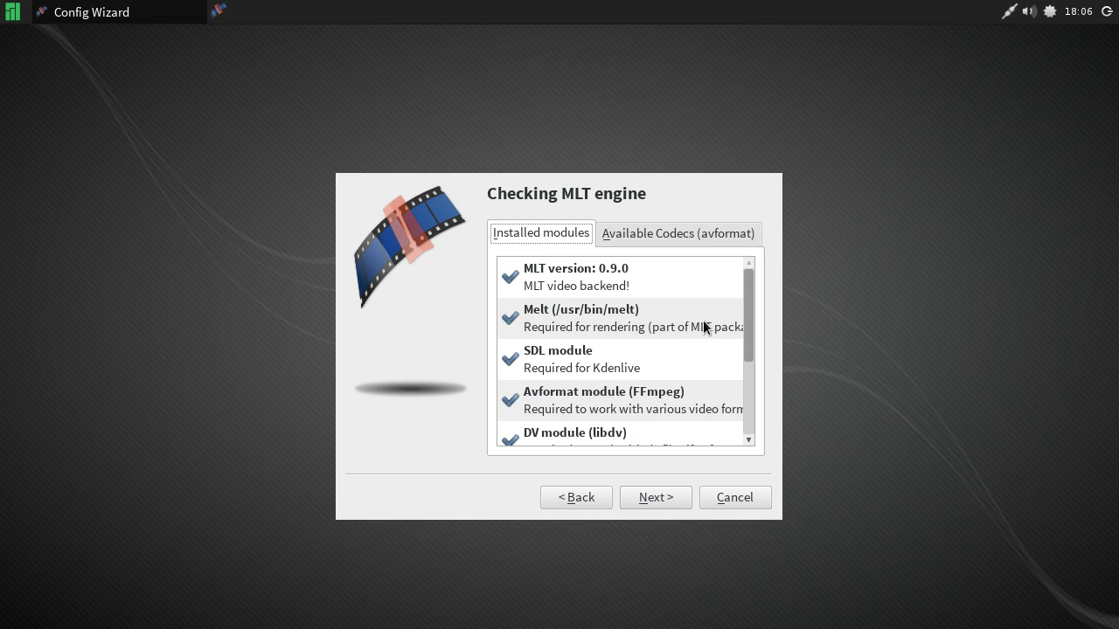
pyautogui.scroll(-2, 705, 326)
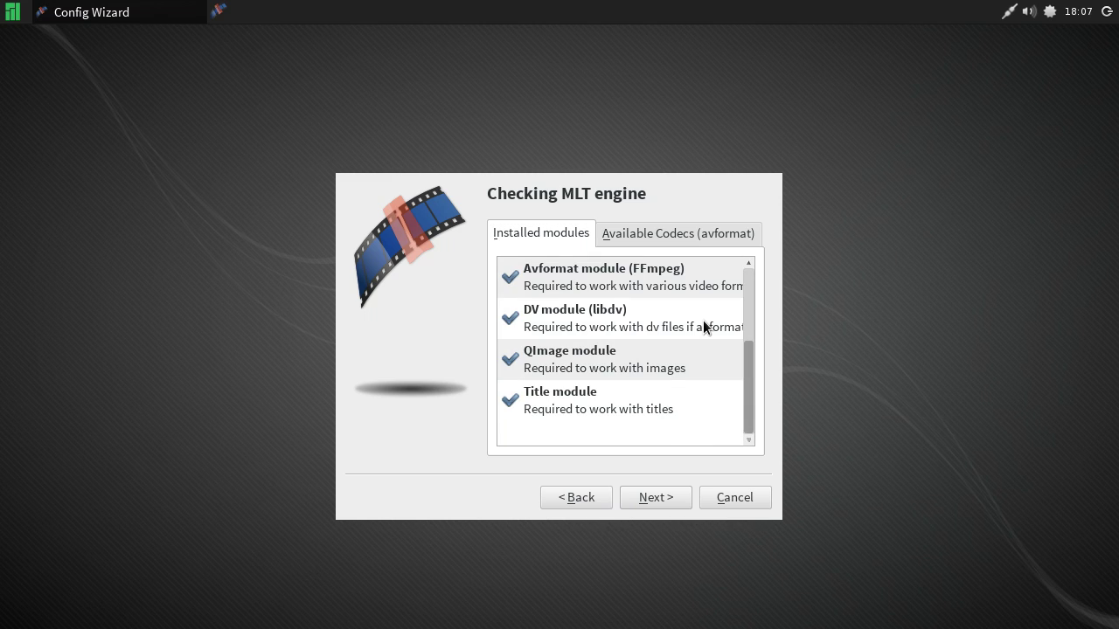
pyautogui.scroll(2, 663, 372)
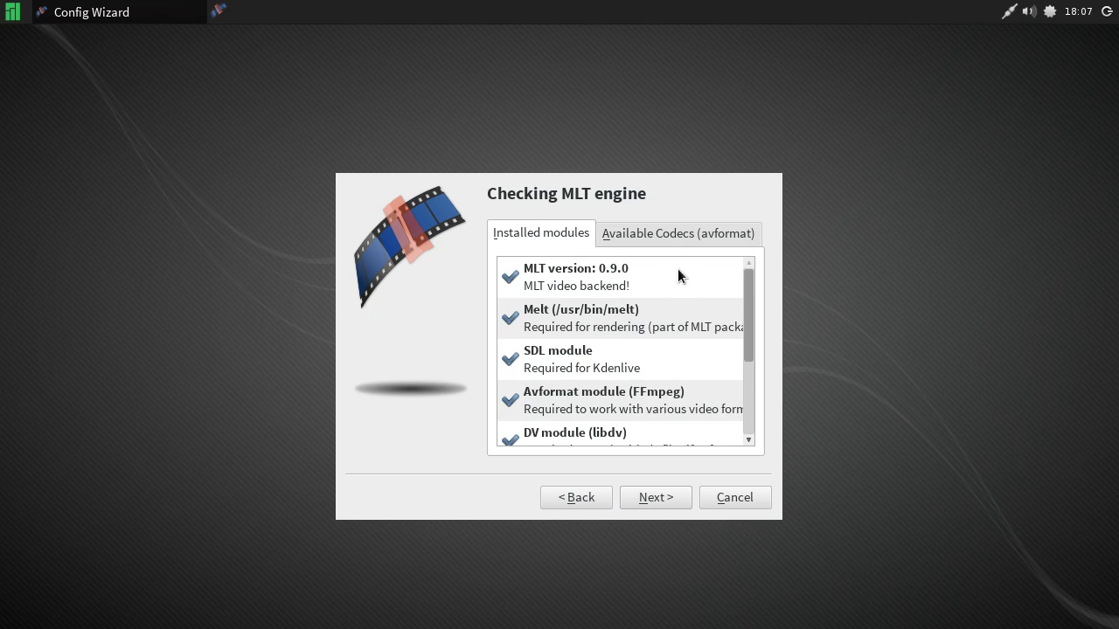
pyautogui.click(642, 231)
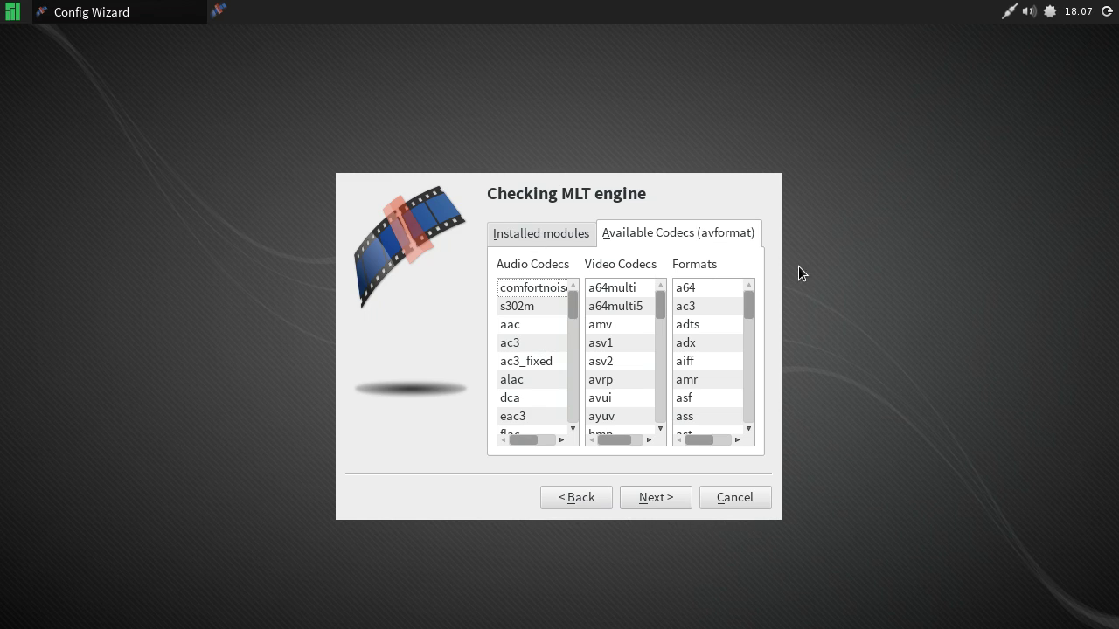
pyautogui.click(519, 239)
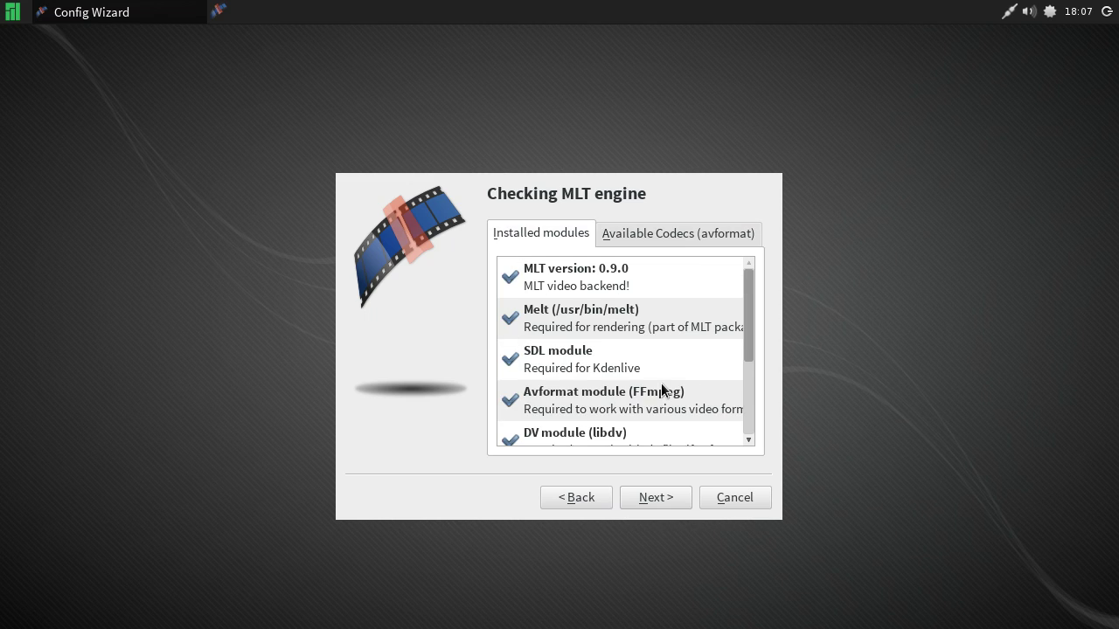
pyautogui.scroll(-2, 661, 383)
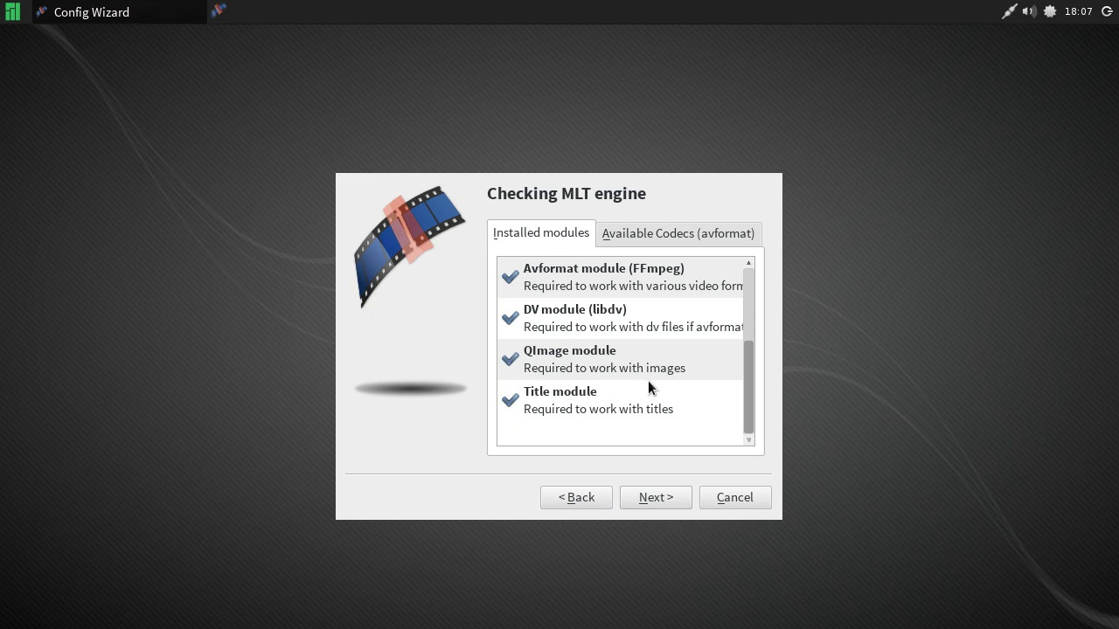
pyautogui.scroll(2, 647, 383)
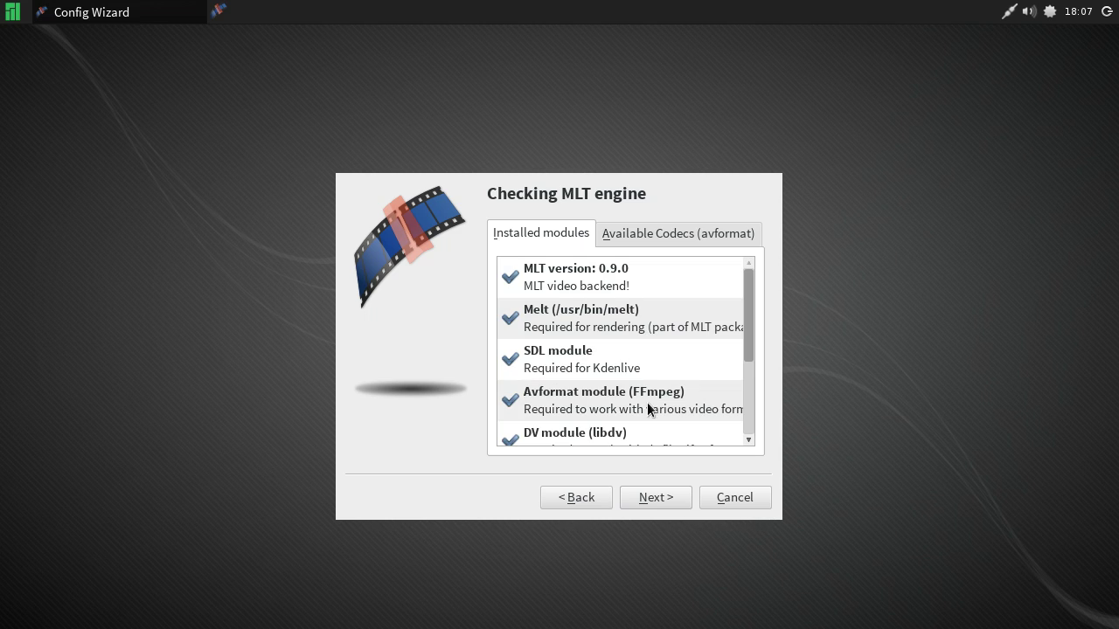
pyautogui.click(657, 501)
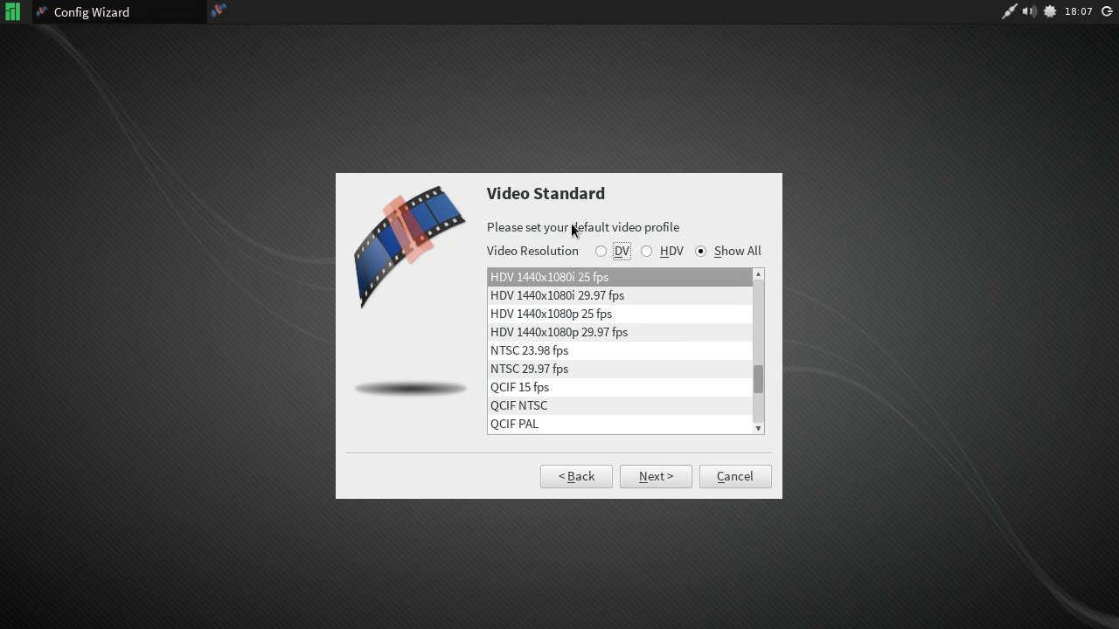
# - Filter to HDV profiles, choose HD 720p 29.97 fps as the default, and continue
pyautogui.click(647, 252)
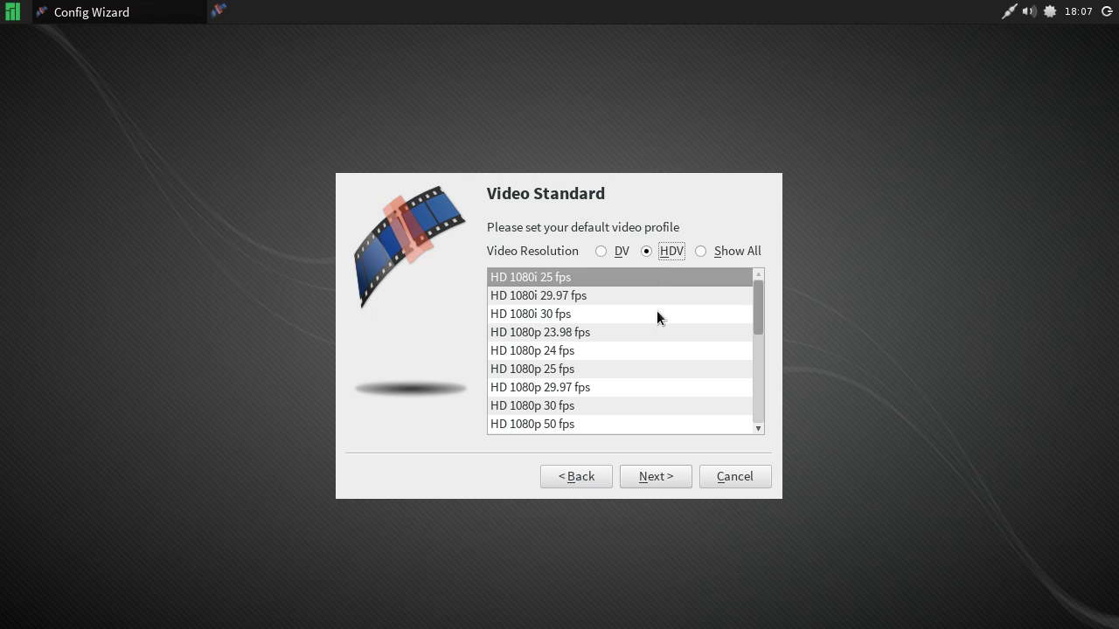
pyautogui.scroll(-2, 658, 312)
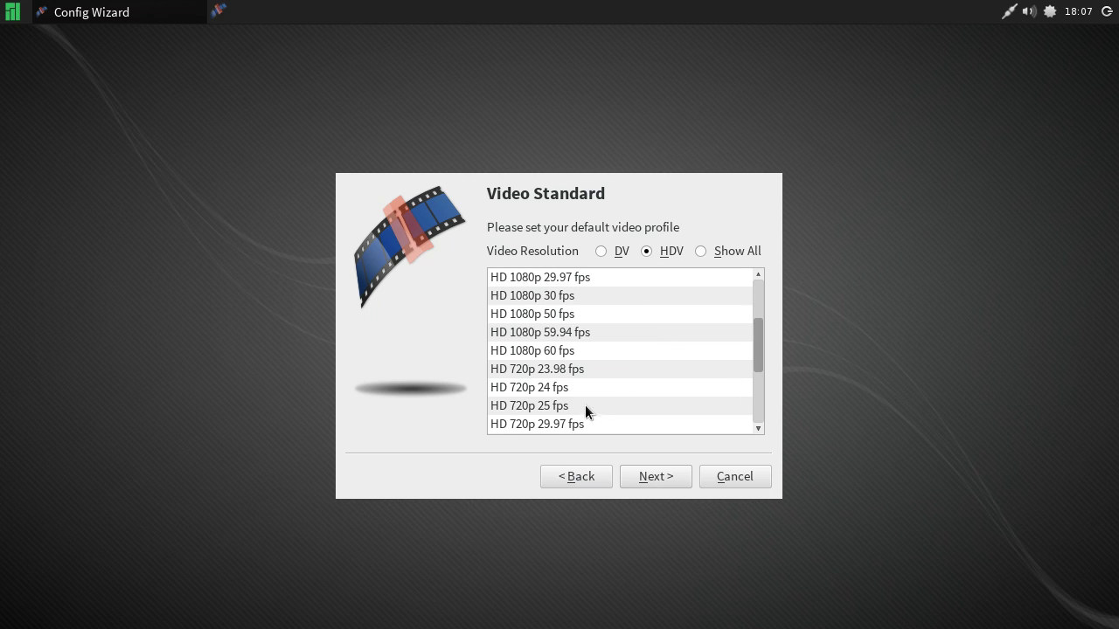
pyautogui.click(538, 426)
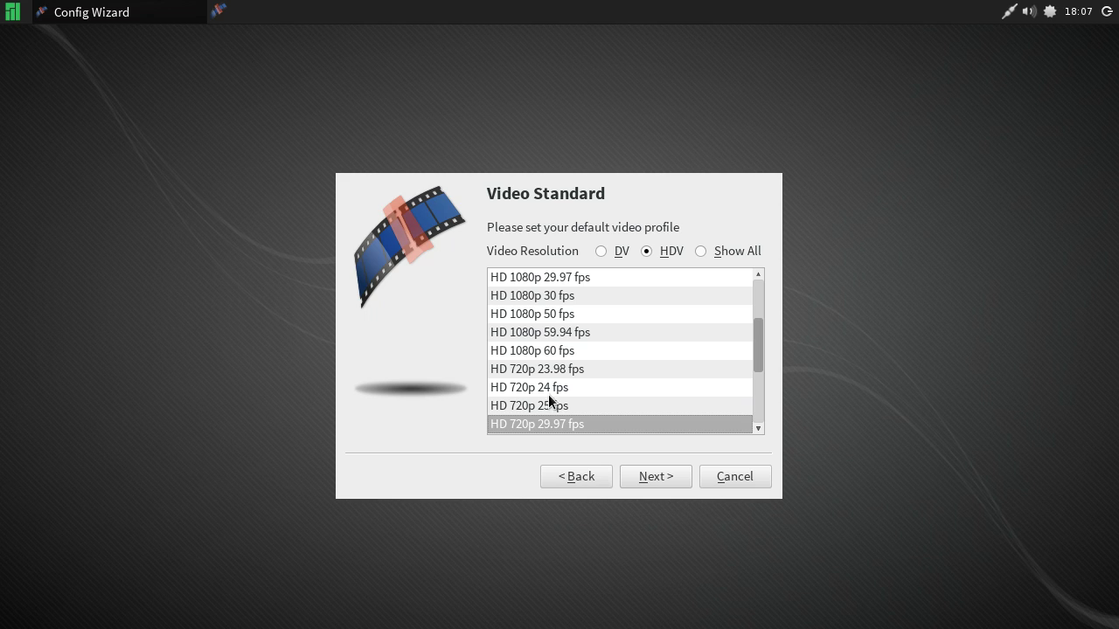
pyautogui.moveTo(757, 350)
pyautogui.mouseDown()
pyautogui.moveTo(757, 365)
pyautogui.moveTo(757, 342)
pyautogui.mouseUp()
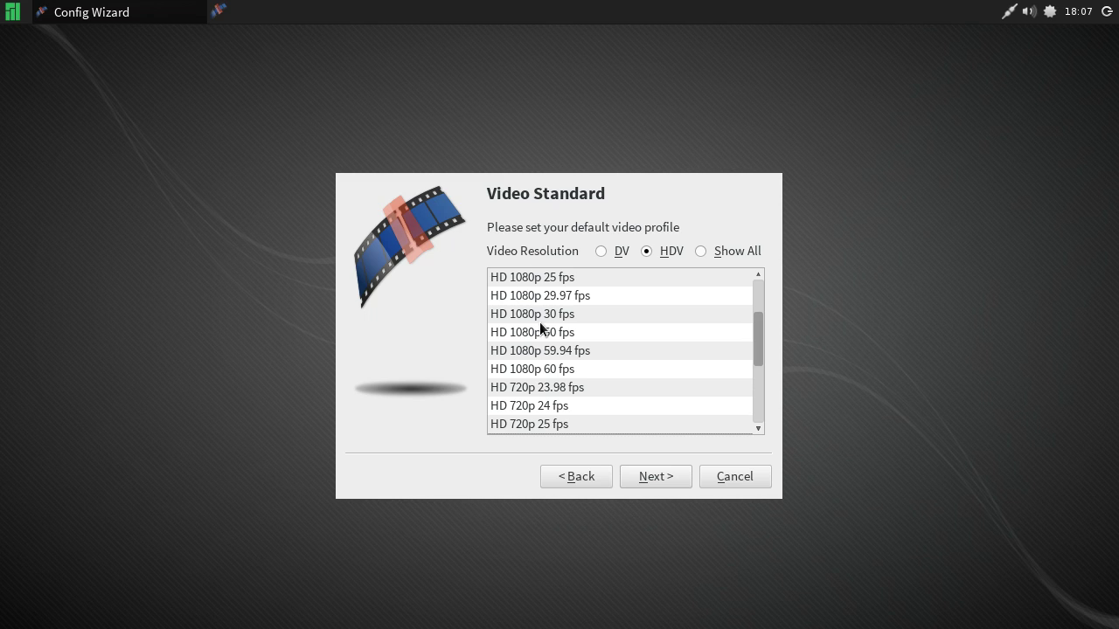
pyautogui.moveTo(763, 342); pyautogui.dragTo(758, 357)
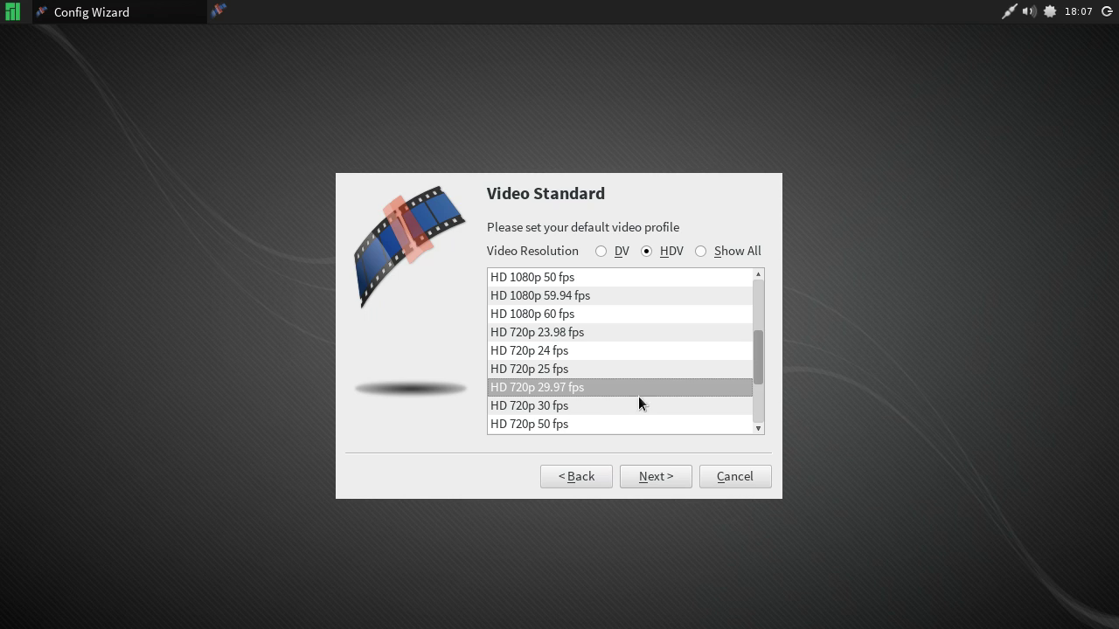
pyautogui.click(661, 477)
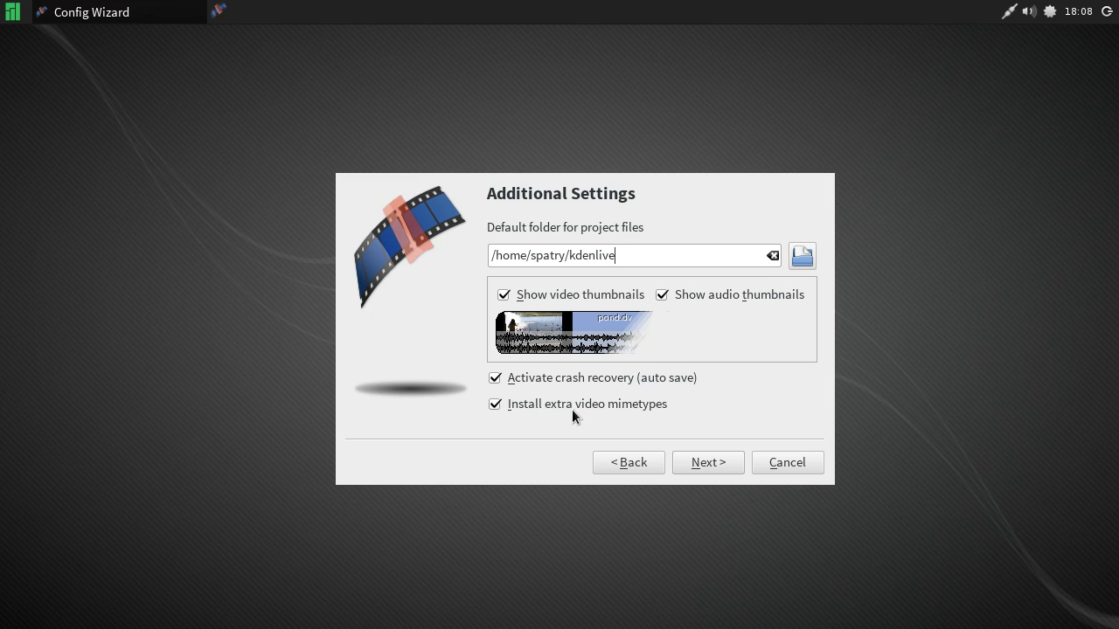
# - Accept the default Additional Settings and check the empty capture device list
pyautogui.click(717, 461)
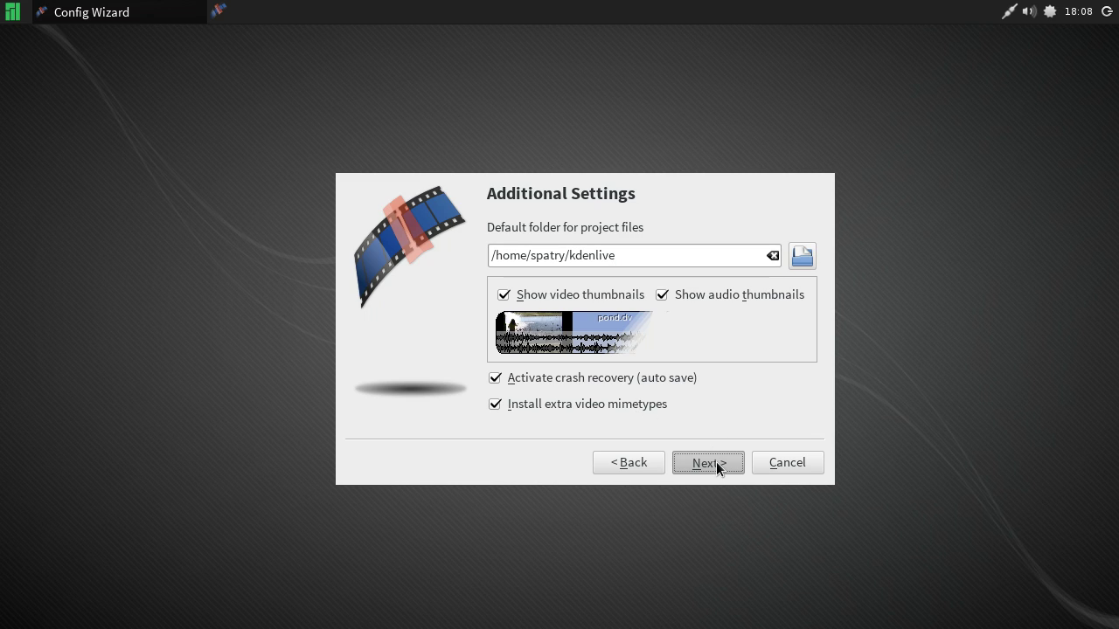
pyautogui.click(673, 251)
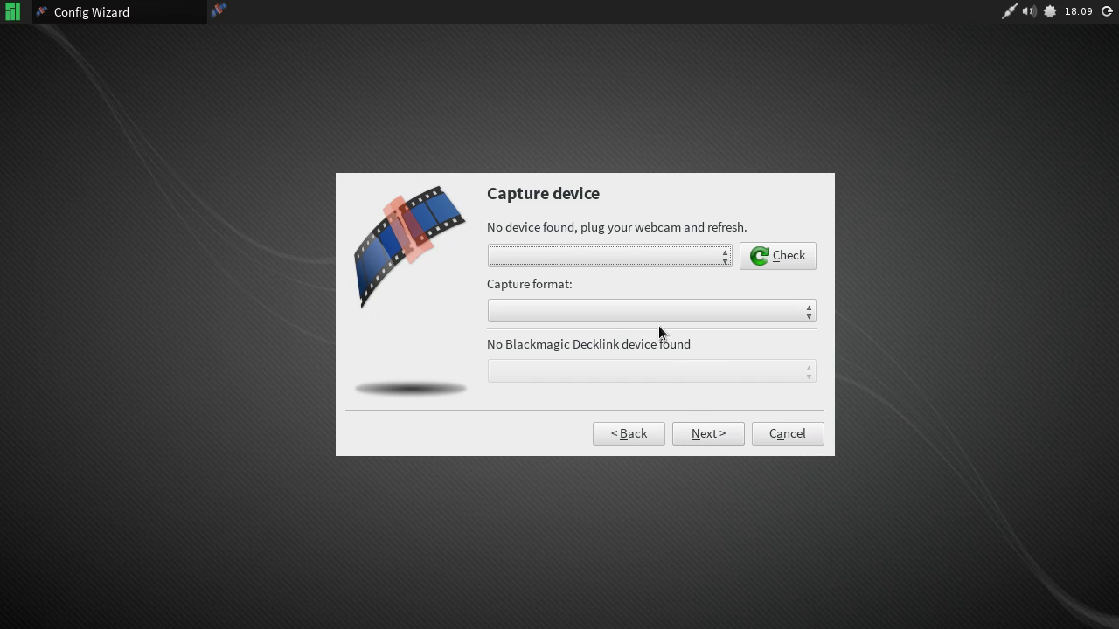
# - Skip the Capture device page to reach the Checking system page
pyautogui.click(711, 433)
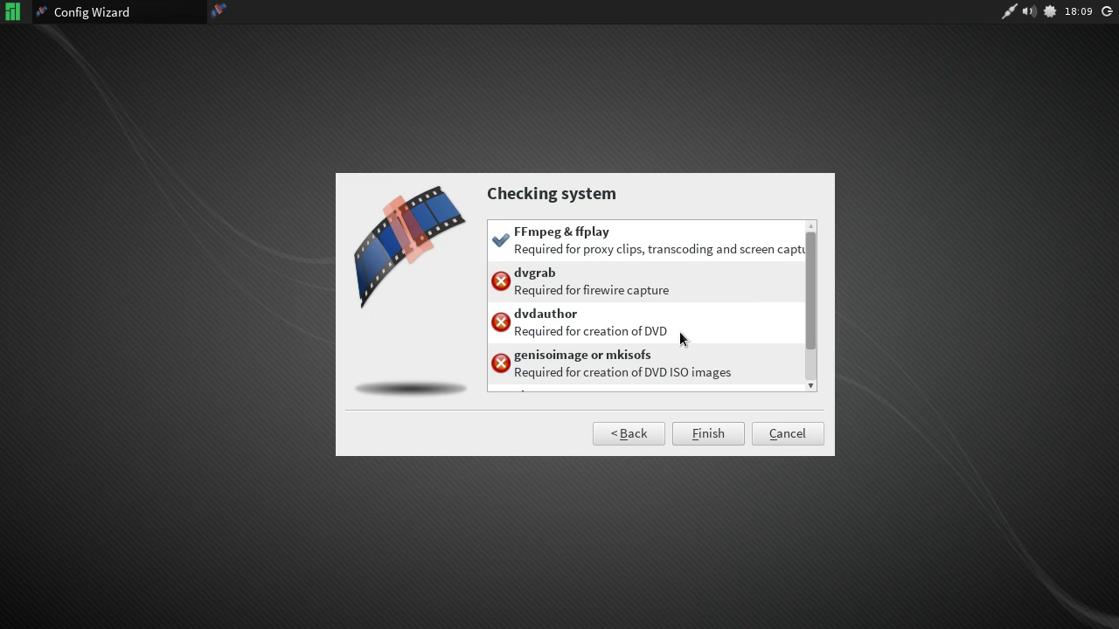
# - Scroll through the Checking system results and finish the Config Wizard
pyautogui.scroll(-1, 703, 329)
pyautogui.click(693, 432)
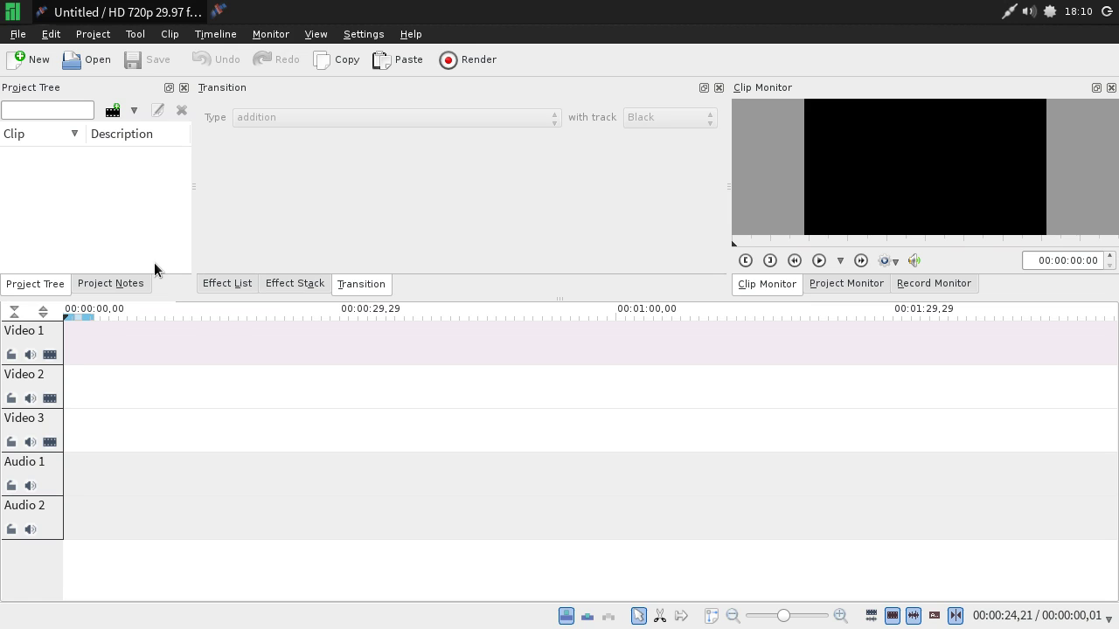
# - Drag the splitter above the timeline down to enlarge the monitor panels
pyautogui.moveTo(173, 303); pyautogui.dragTo(164, 358)
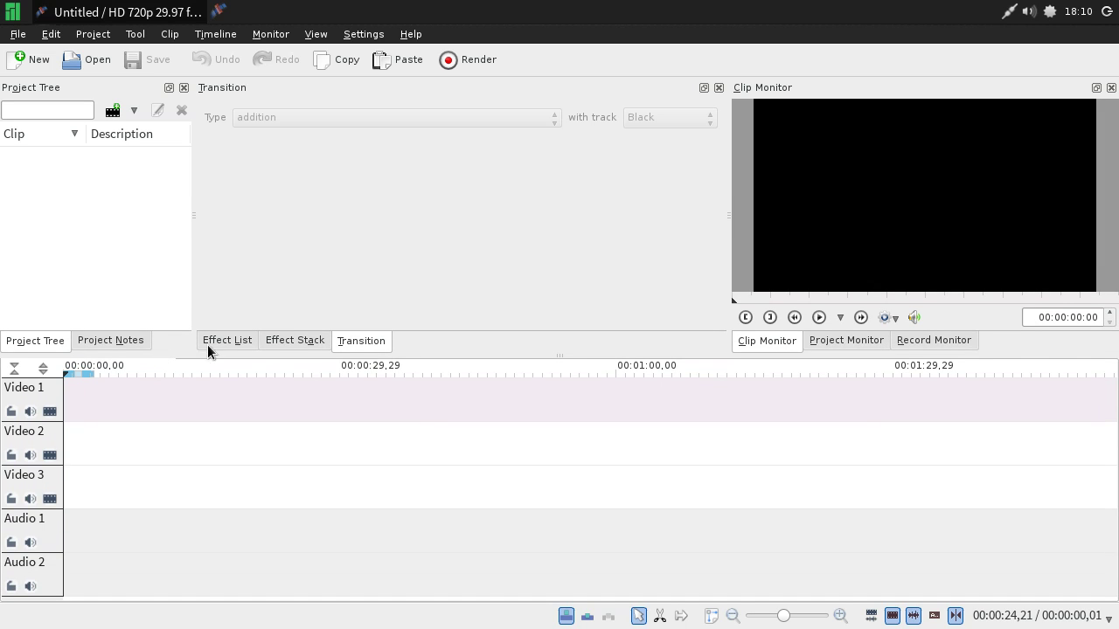
# - In the Effect List, expand and browse the Audio effects category, then collapse it
pyautogui.click(294, 340)
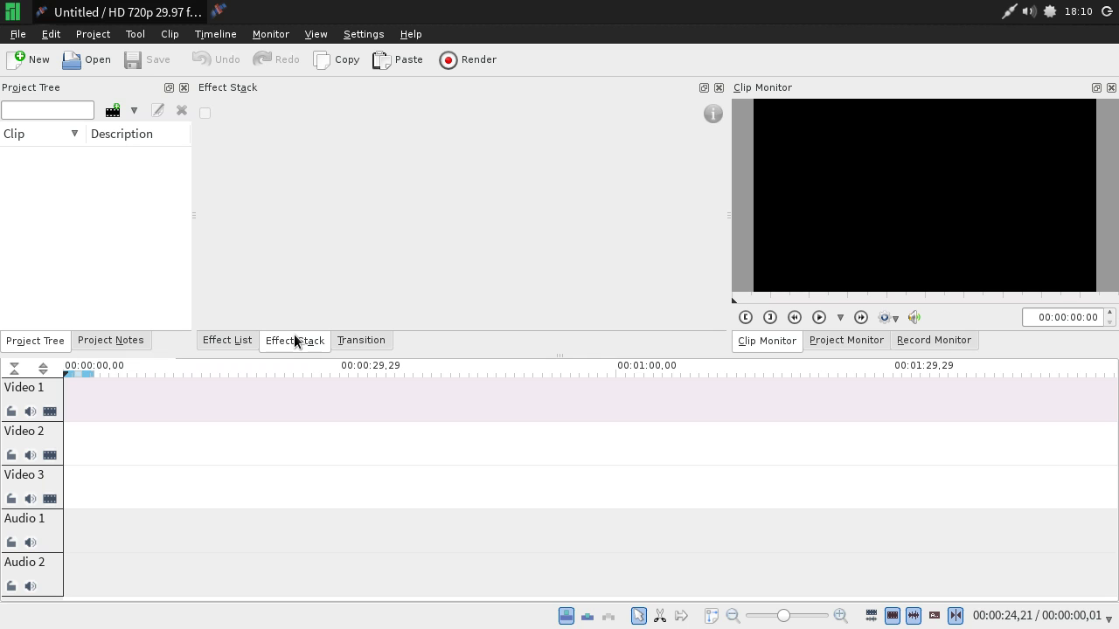
pyautogui.click(220, 340)
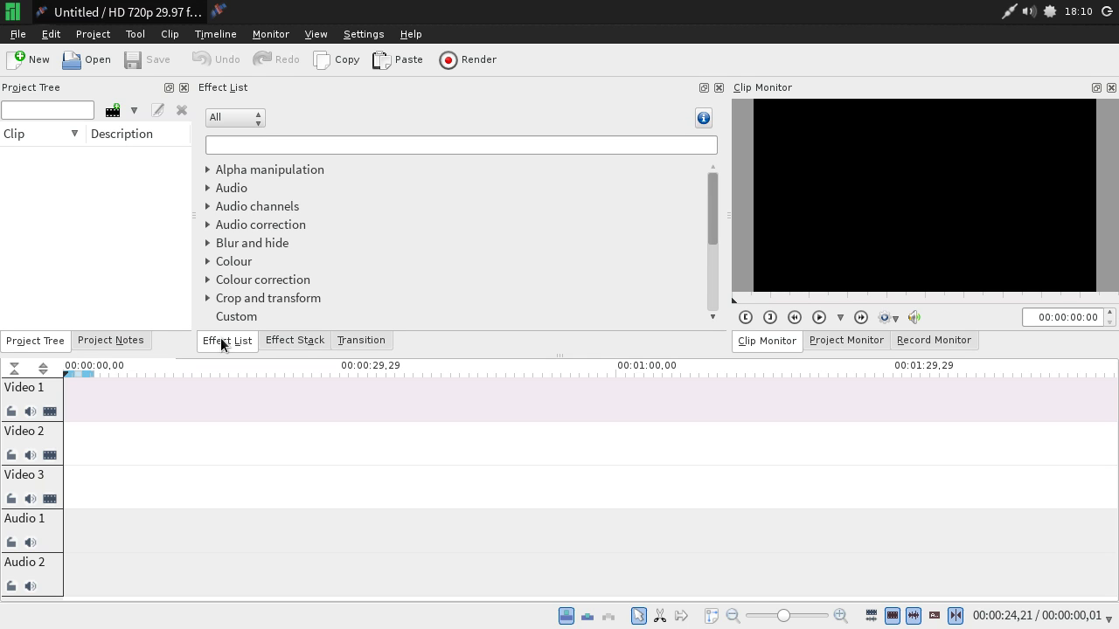
pyautogui.click(209, 189)
pyautogui.scroll(-5, 271, 197)
pyautogui.scroll(3, 271, 198)
pyautogui.scroll(2, 271, 197)
pyautogui.scroll(-4, 267, 198)
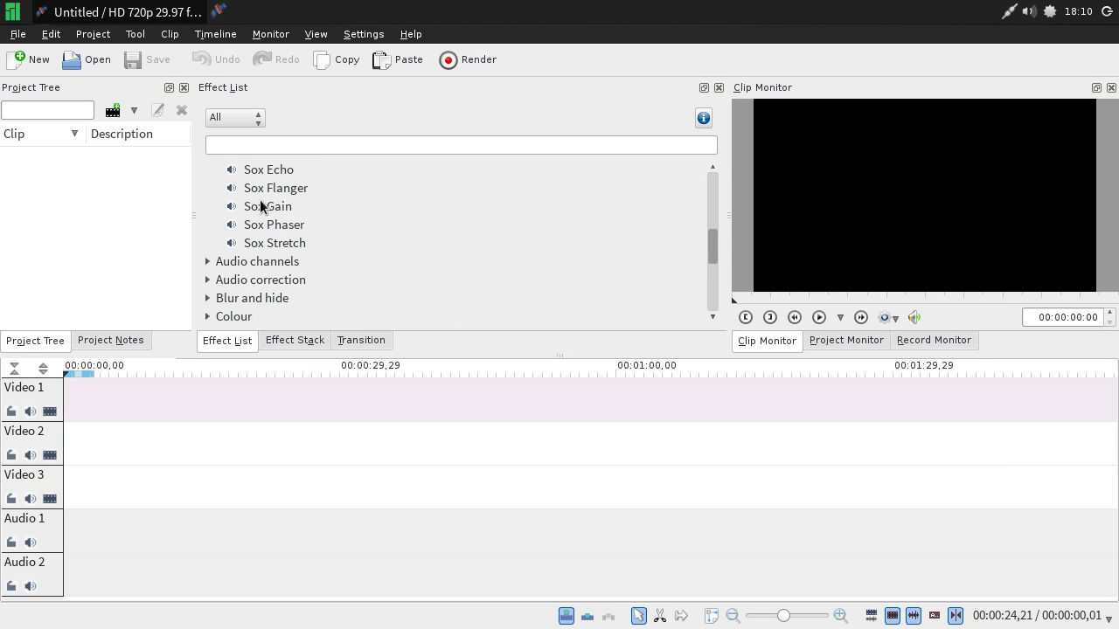
pyautogui.scroll(4, 260, 199)
pyautogui.scroll(-4, 254, 201)
pyautogui.scroll(4, 254, 201)
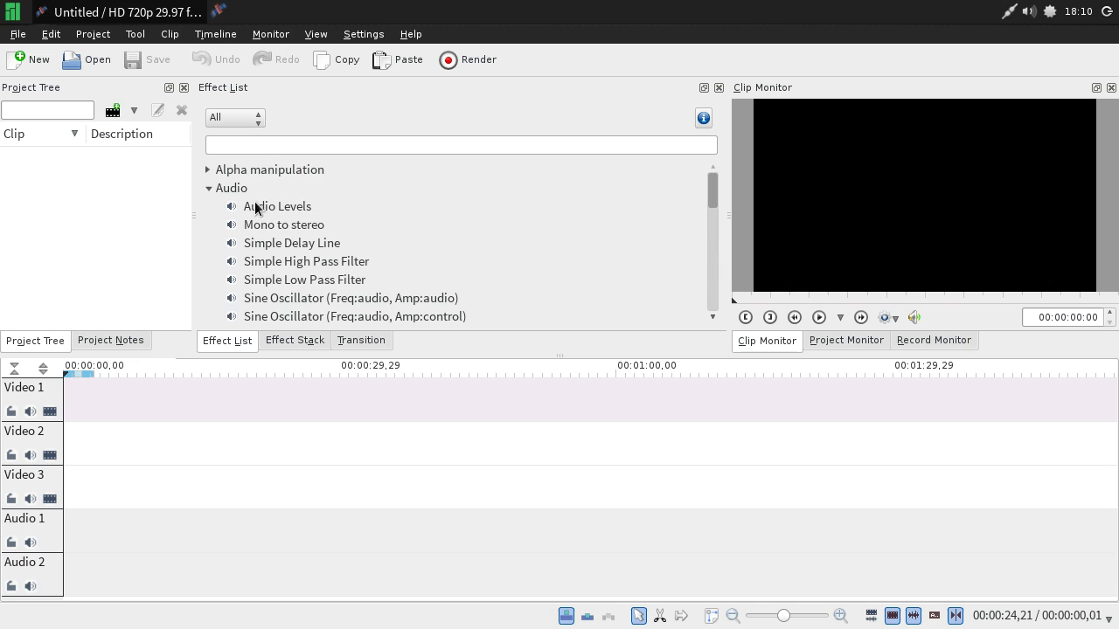
pyautogui.click(208, 189)
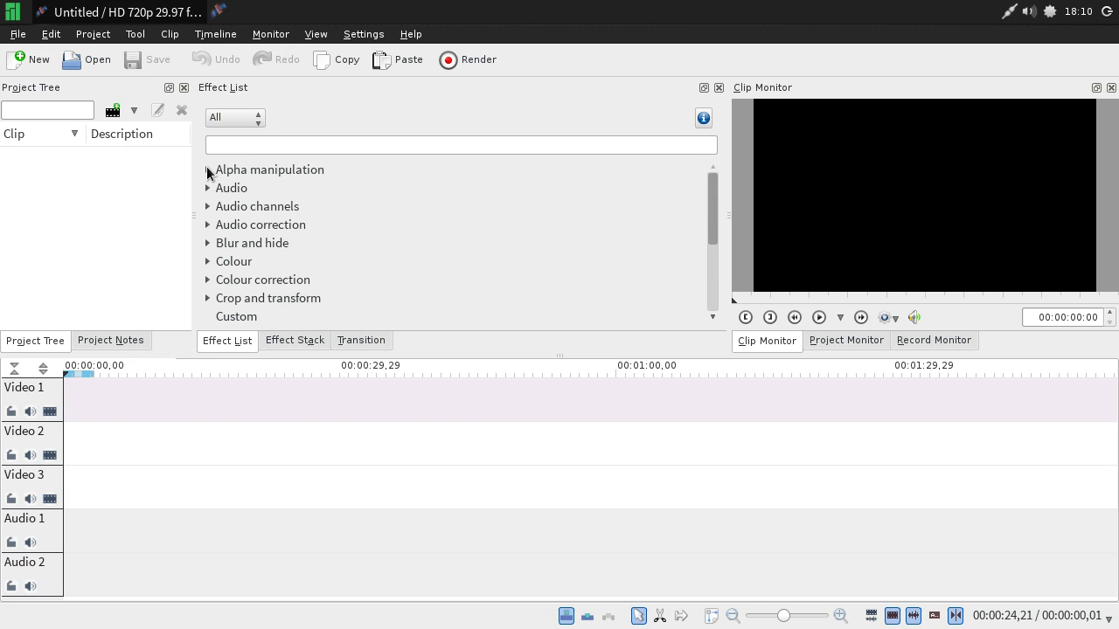
# - Browse the Alpha manipulation effects, then readjust the divider above the timeline
pyautogui.click(208, 169)
pyautogui.scroll(-1, 433, 236)
pyautogui.scroll(1, 422, 242)
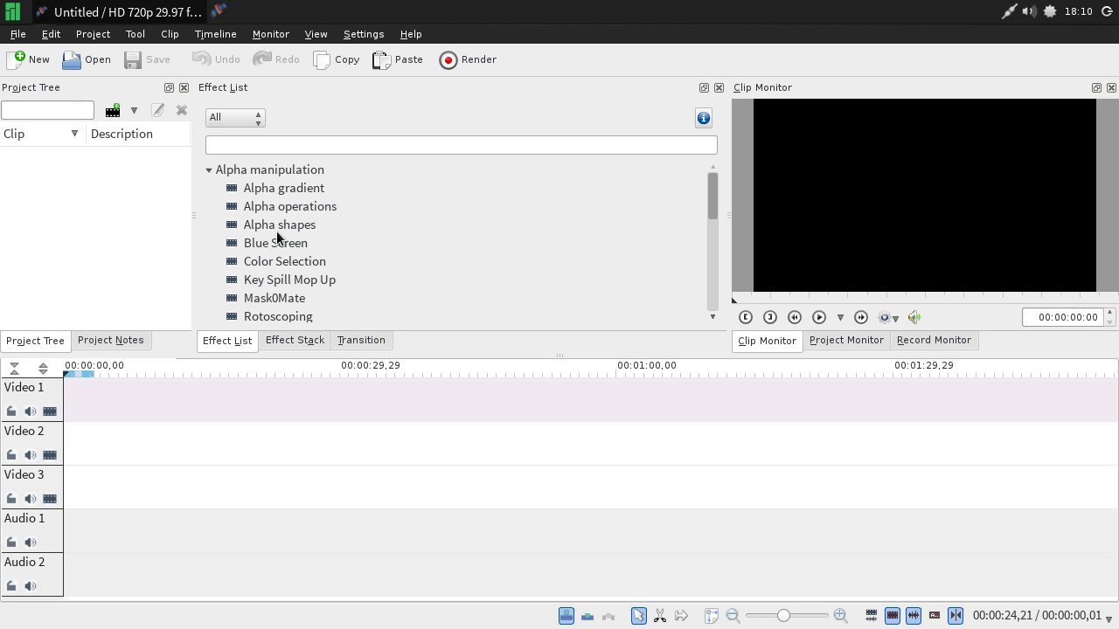
pyautogui.scroll(-1, 300, 220)
pyautogui.scroll(1, 302, 222)
pyautogui.scroll(-2, 313, 244)
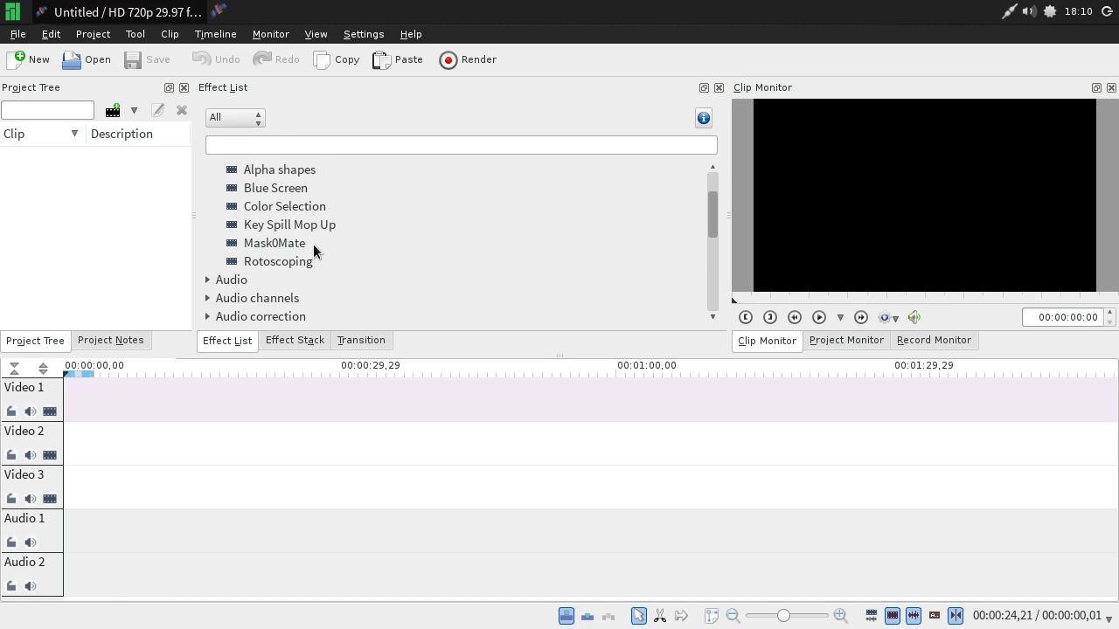
pyautogui.scroll(2, 313, 244)
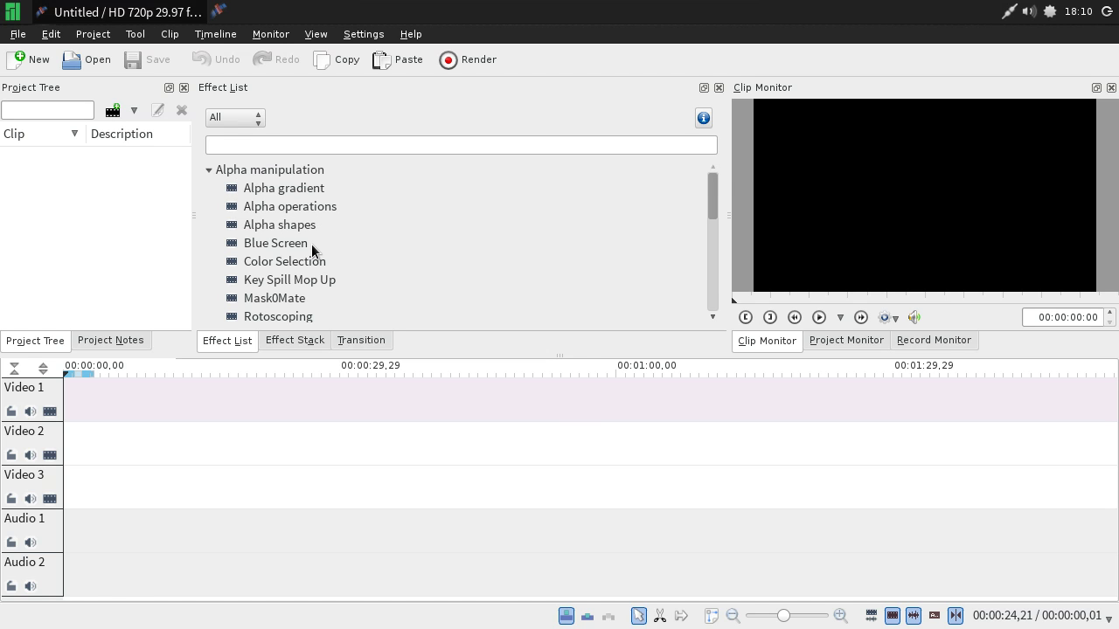
pyautogui.click(209, 171)
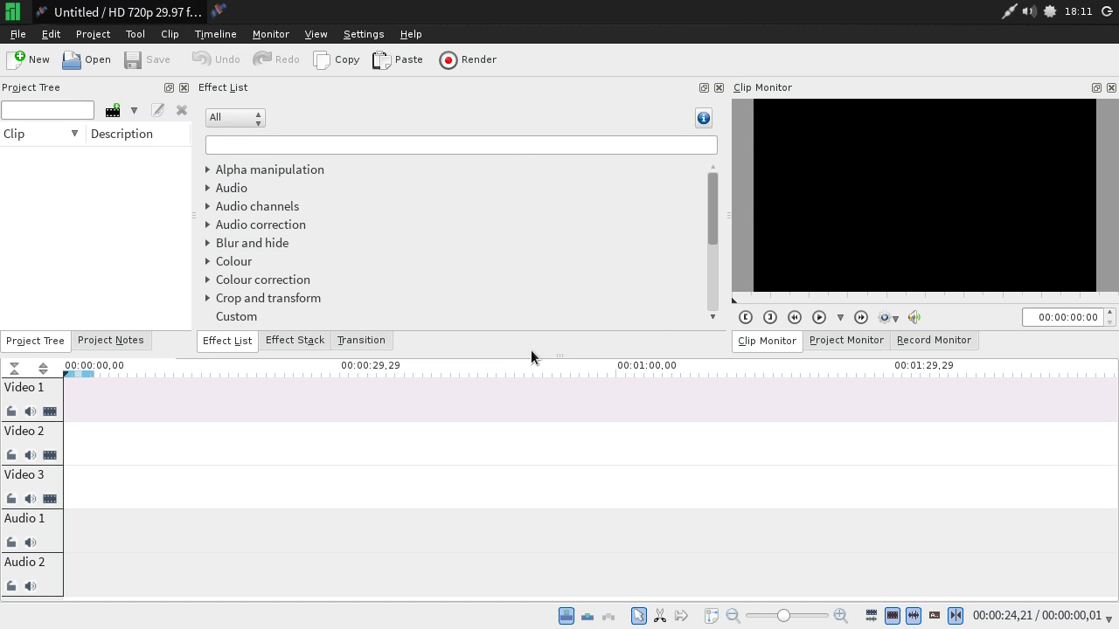
pyautogui.moveTo(530, 350); pyautogui.dragTo(524, 327)
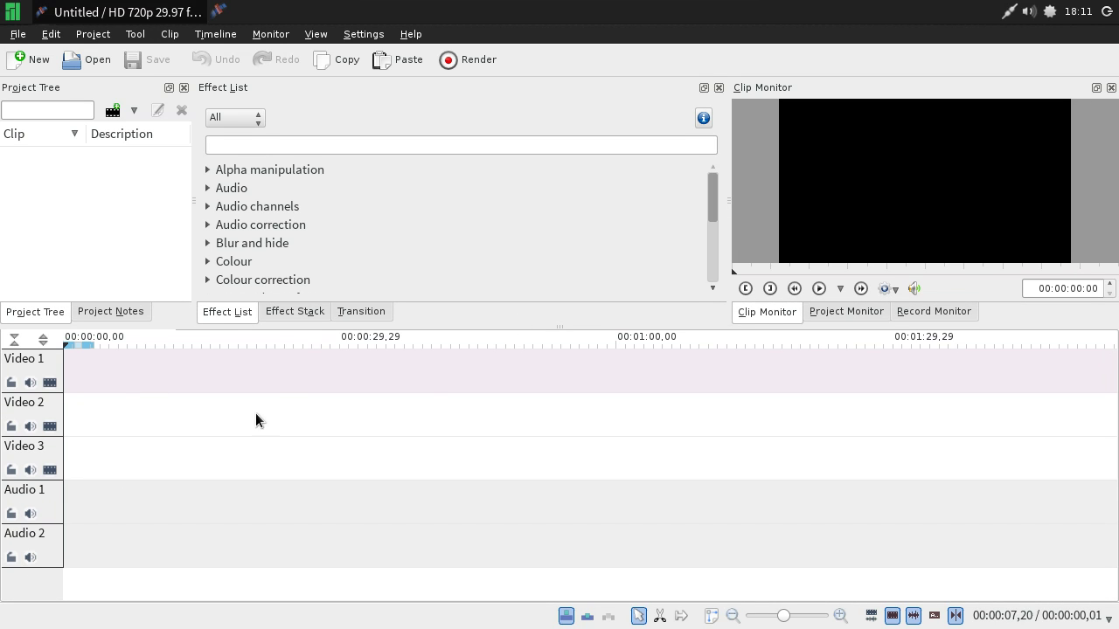
pyautogui.moveTo(376, 322); pyautogui.dragTo(385, 351)
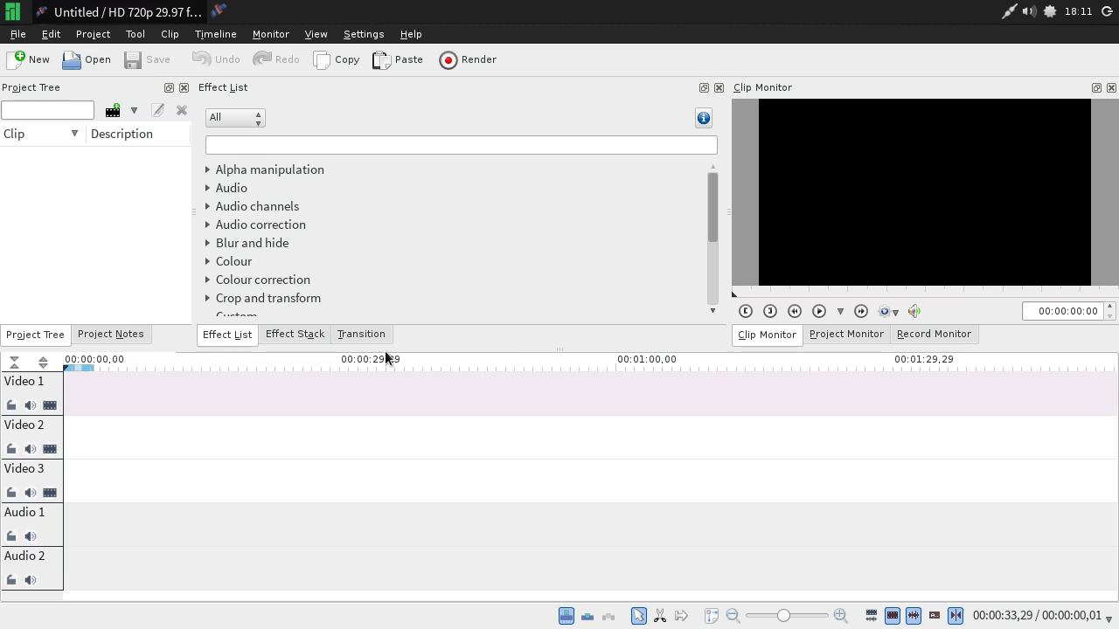
# - Check the project defaults (HD 720p 29.97 fps, 3 video and 2 audio tracks), then return to Misc
pyautogui.click(357, 36)
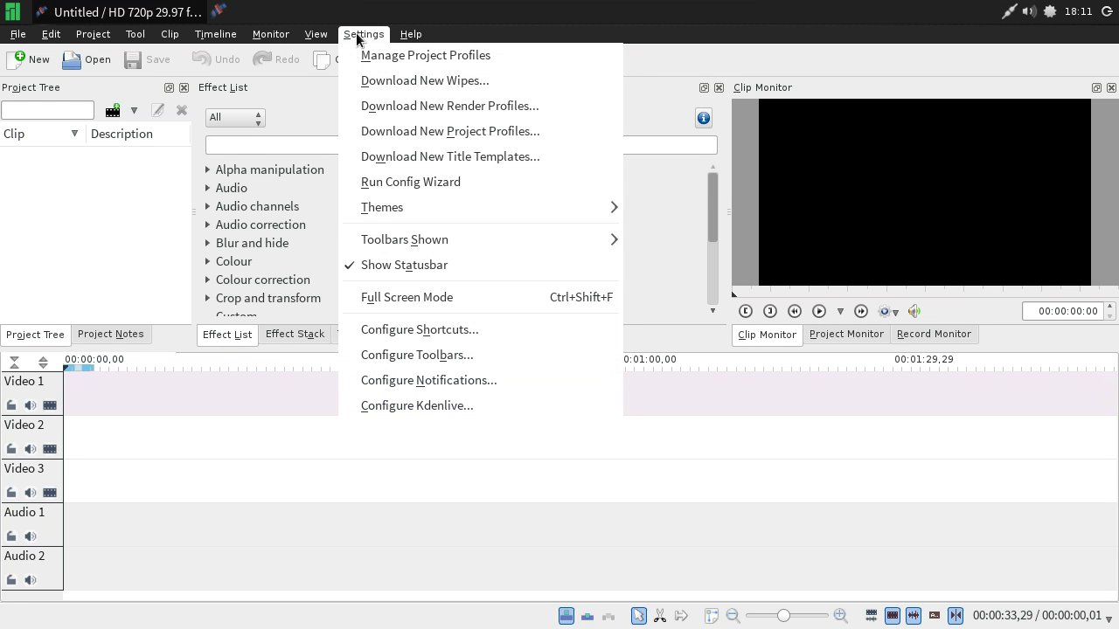
pyautogui.click(399, 404)
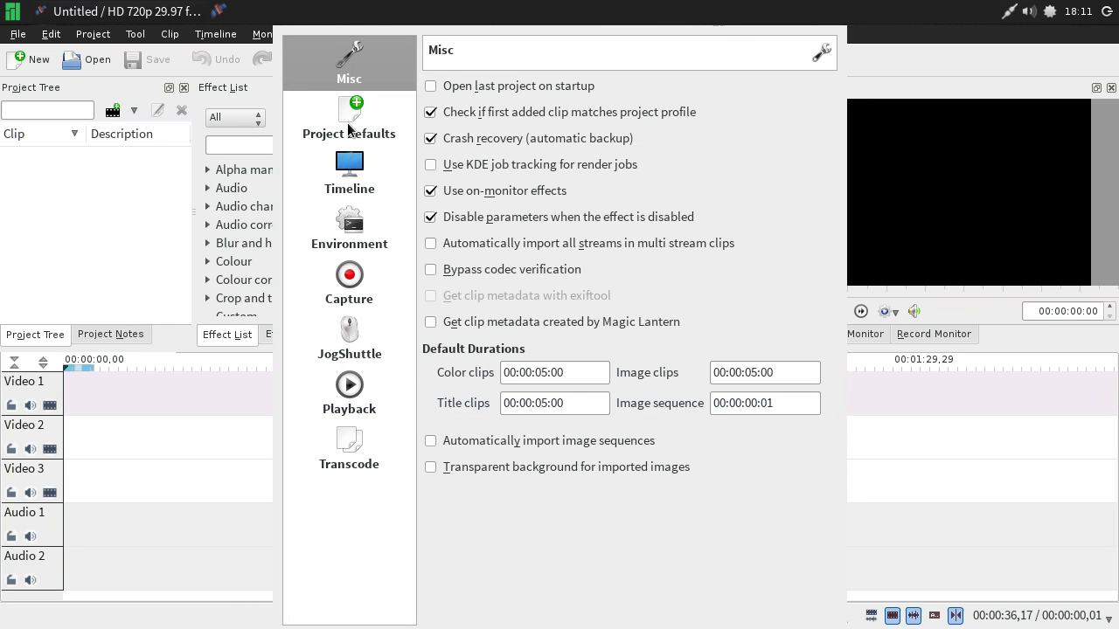
pyautogui.click(347, 122)
pyautogui.click(509, 218)
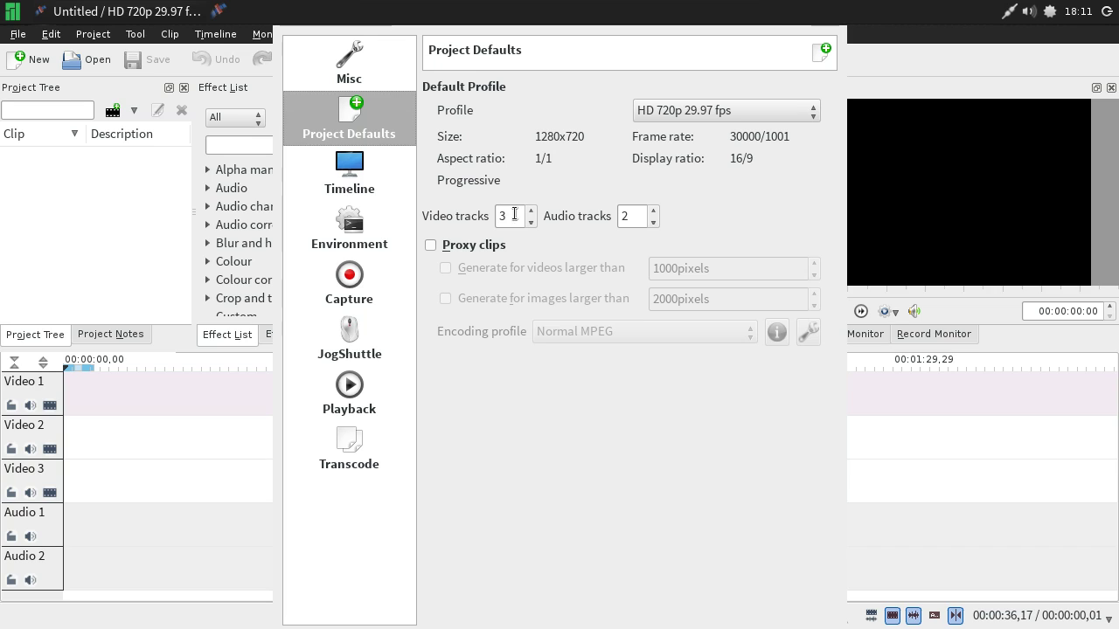
pyautogui.click(635, 216)
pyautogui.click(343, 69)
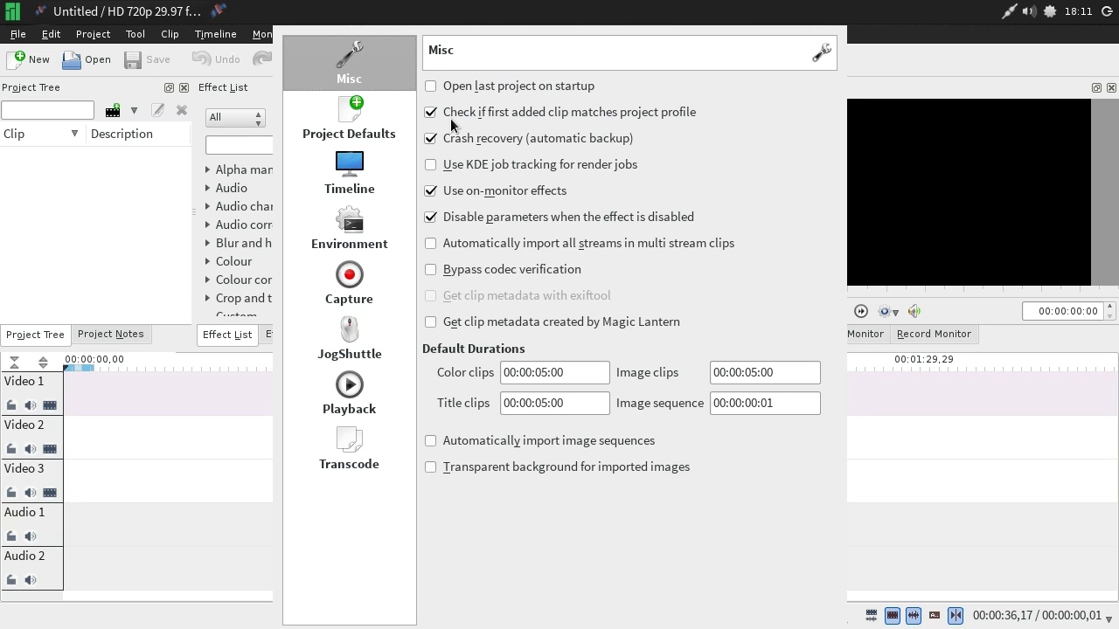
# - Turn off checking the first clip against the project profile and view the Timeline preferences
pyautogui.click(430, 114)
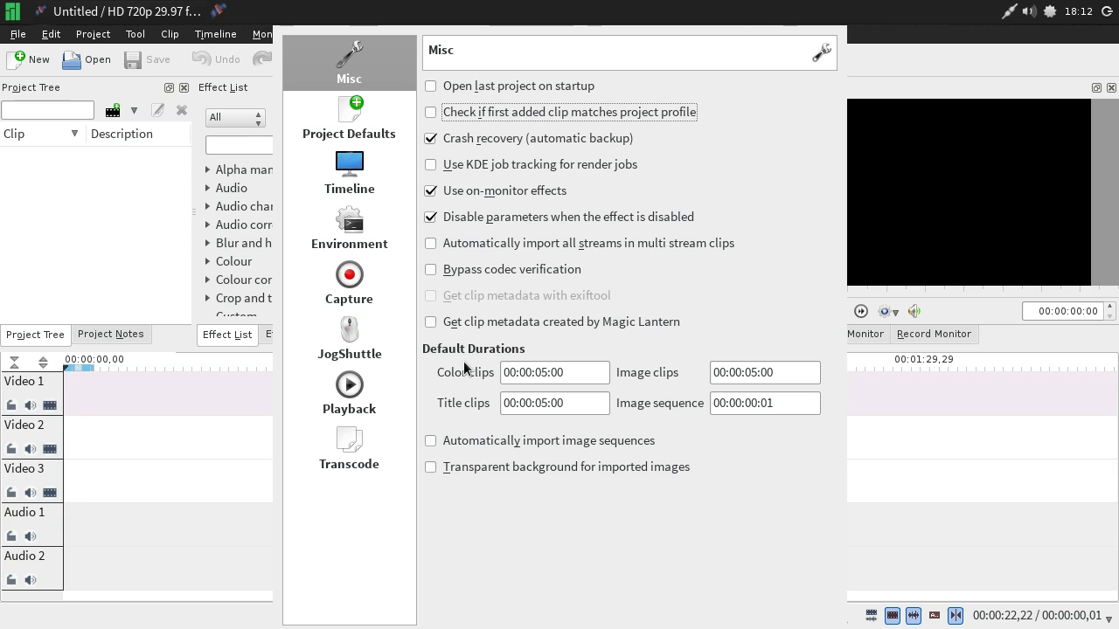
pyautogui.click(353, 181)
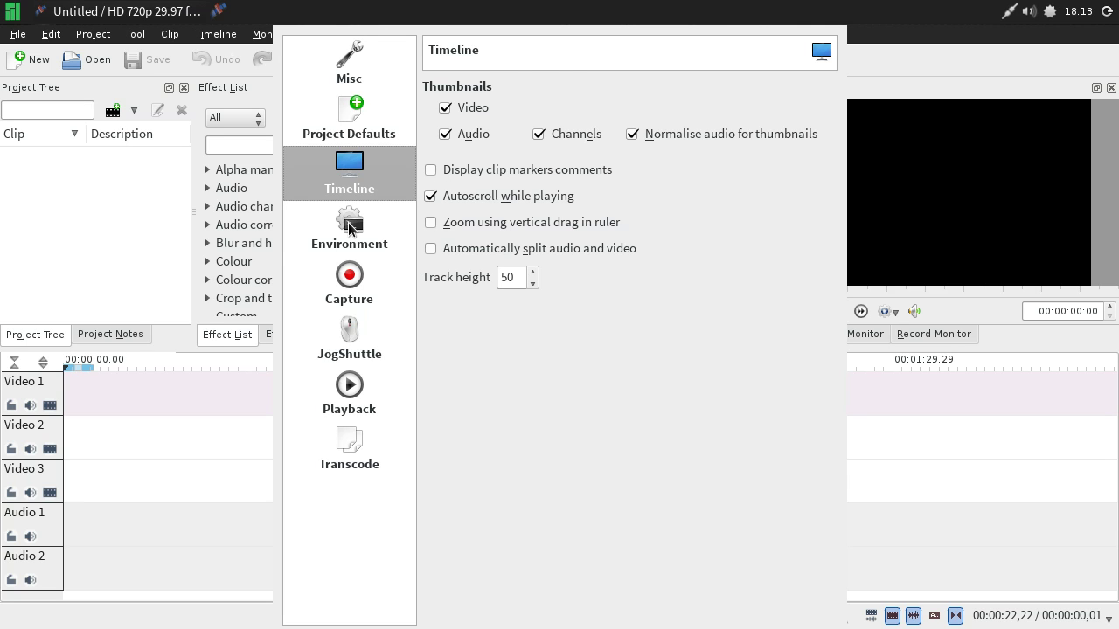
# - Look over the Environment preferences page
pyautogui.click(350, 229)
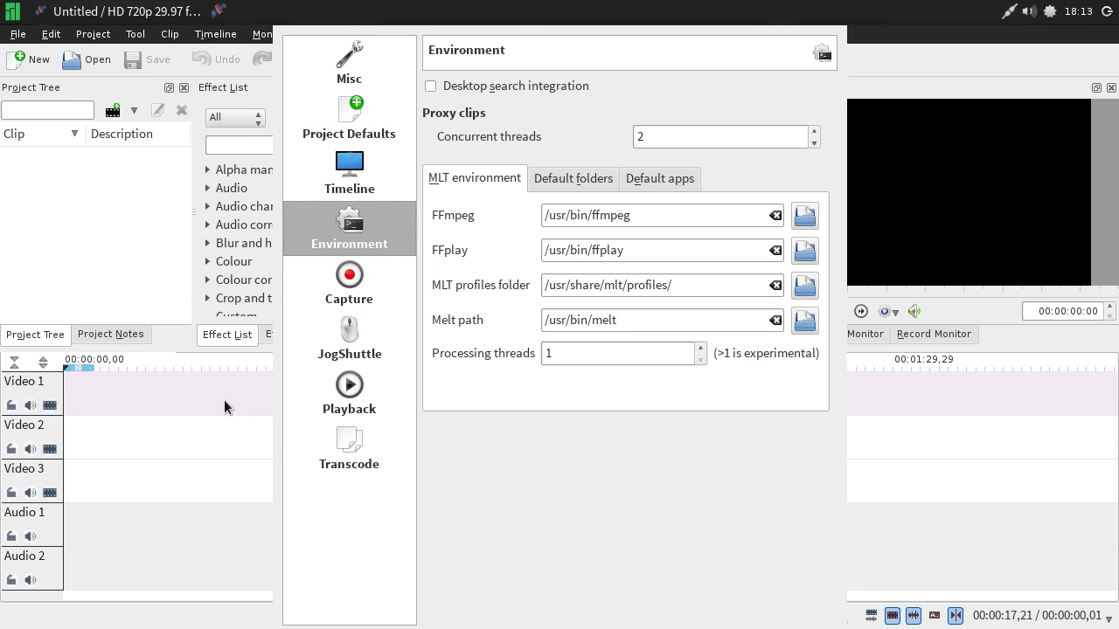
pyautogui.scroll(1, 572, 354)
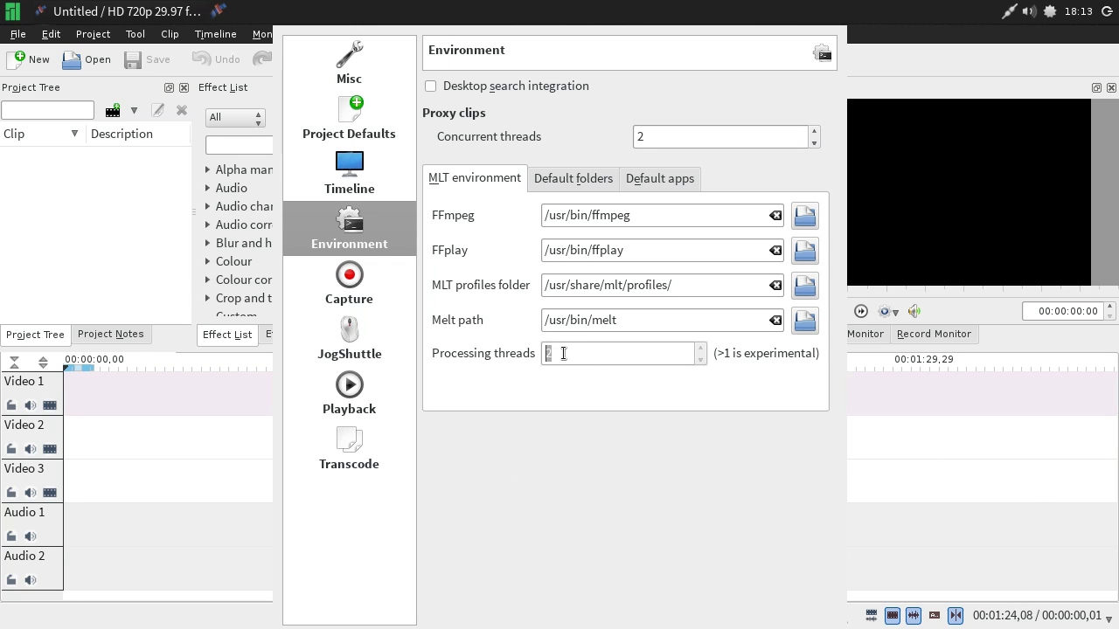
pyautogui.scroll(-1, 601, 358)
# - Check the Screen Grab and Firewire capture options, then close the settings dialog
pyautogui.click(346, 281)
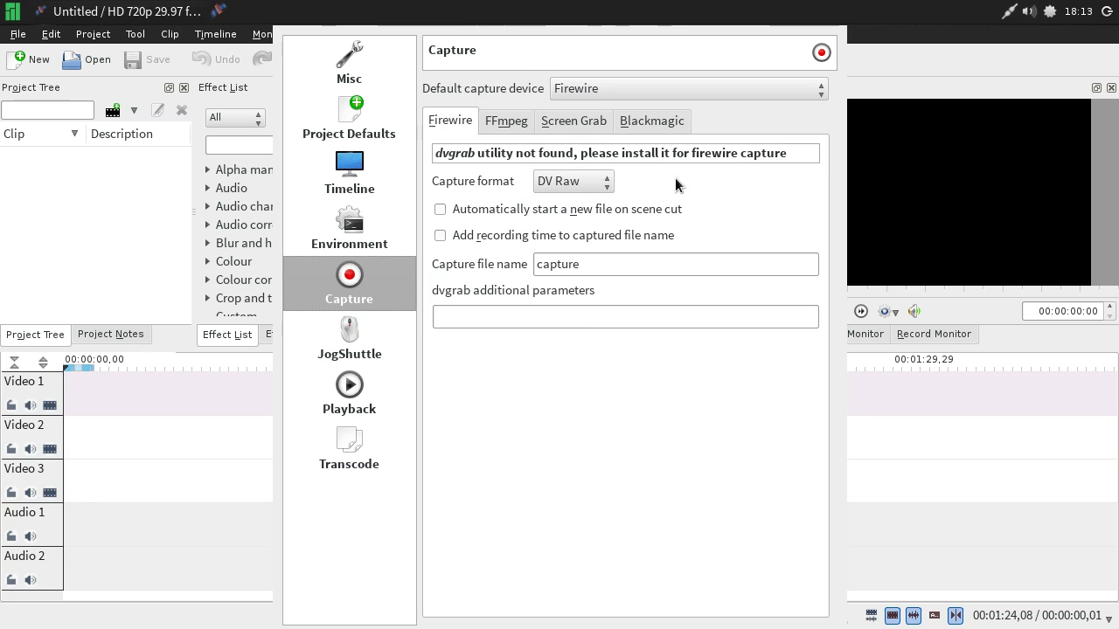
pyautogui.click(510, 125)
pyautogui.click(574, 120)
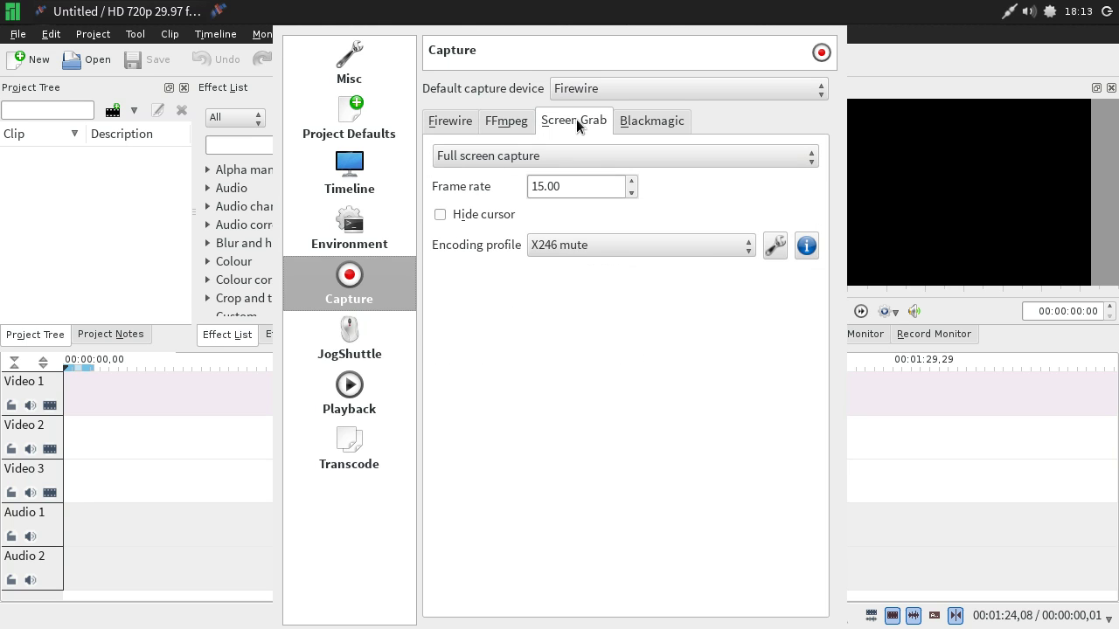
pyautogui.click(669, 124)
pyautogui.click(433, 120)
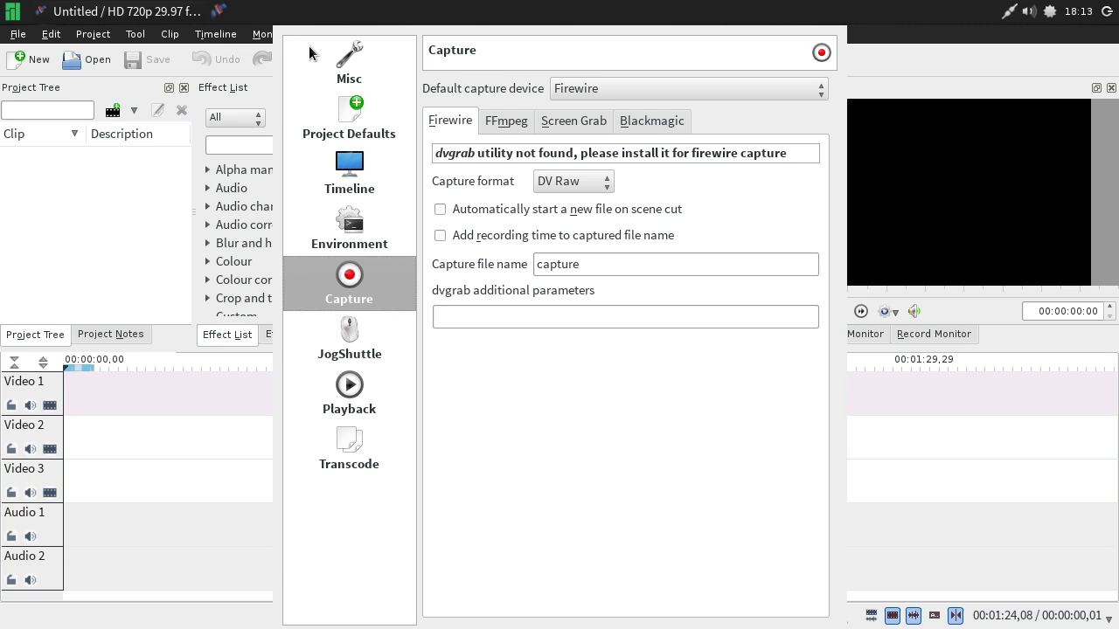
pyautogui.press('Escape')
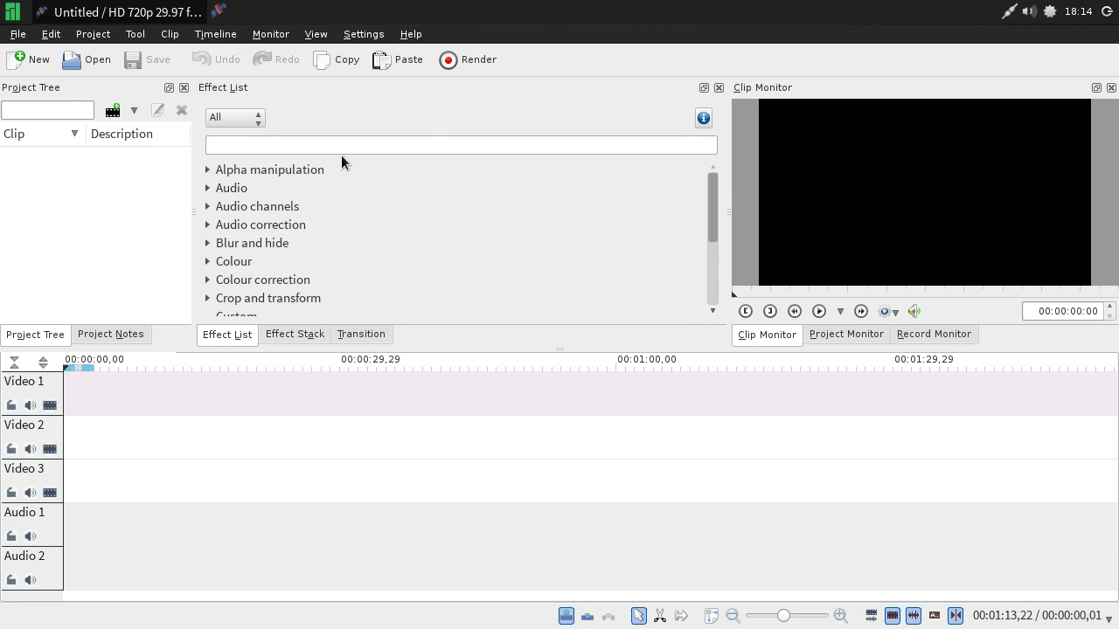
# - Dock the Effect List panel on the right side beside the timeline
pyautogui.moveTo(210, 85); pyautogui.dragTo(1096, 367)
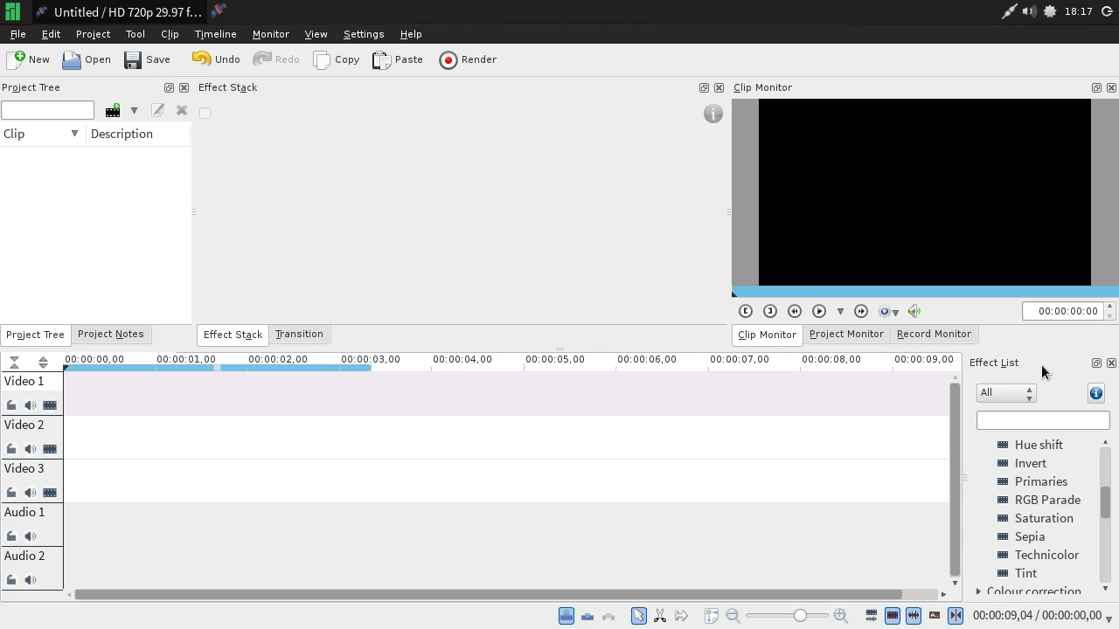
# - Create a black colour clip and place it at the start of Video 1
pyautogui.rightClick(125, 233)
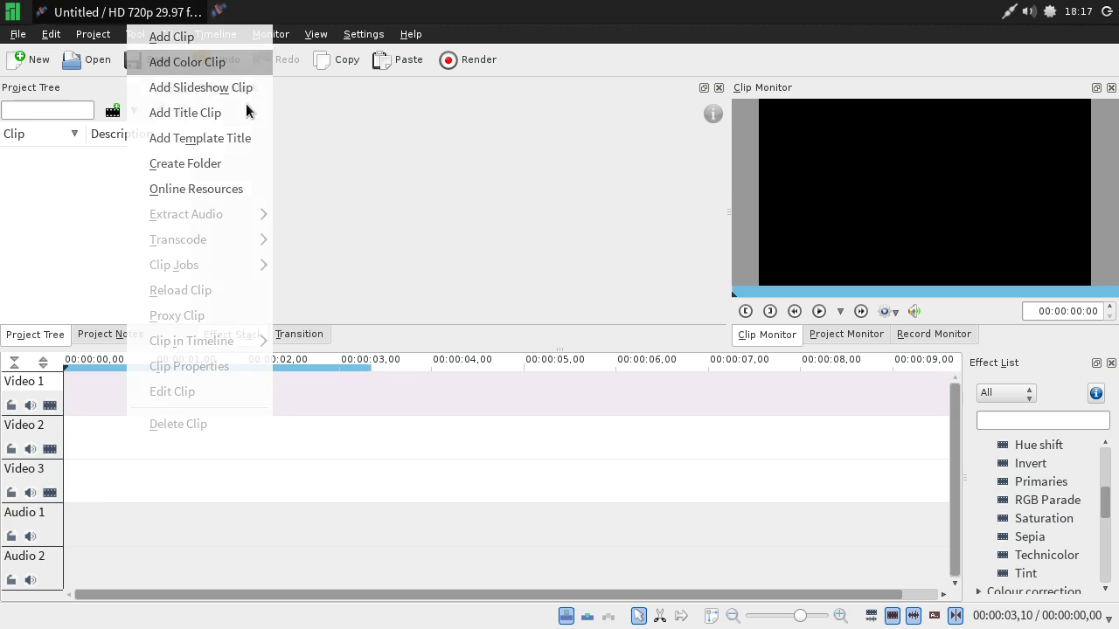
pyautogui.click(176, 61)
pyautogui.click(603, 293)
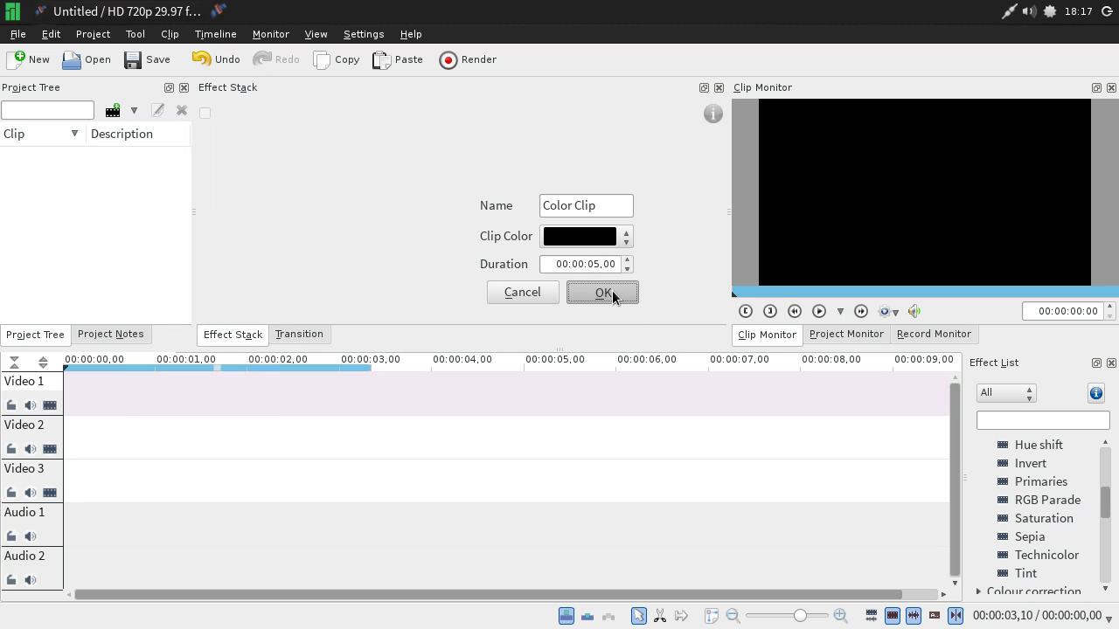
pyautogui.moveTo(64, 186); pyautogui.dragTo(111, 400)
pyautogui.moveTo(257, 412); pyautogui.dragTo(113, 396)
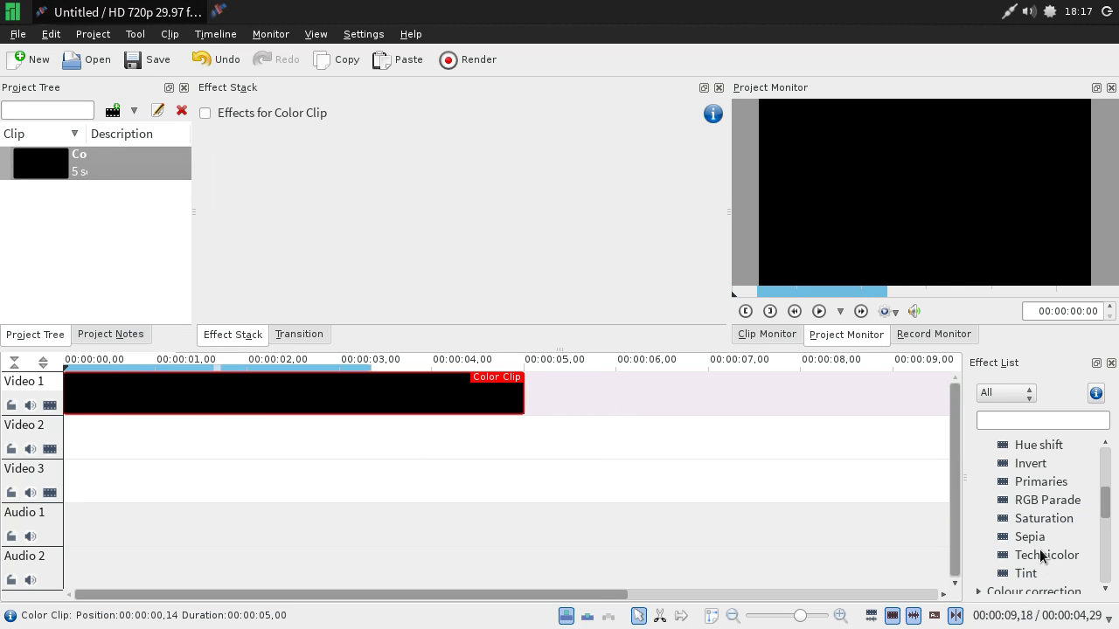
# - Apply Sepia to the colour clip with Chrominance U 25 and V 176
pyautogui.click(1028, 522)
pyautogui.click(1025, 536)
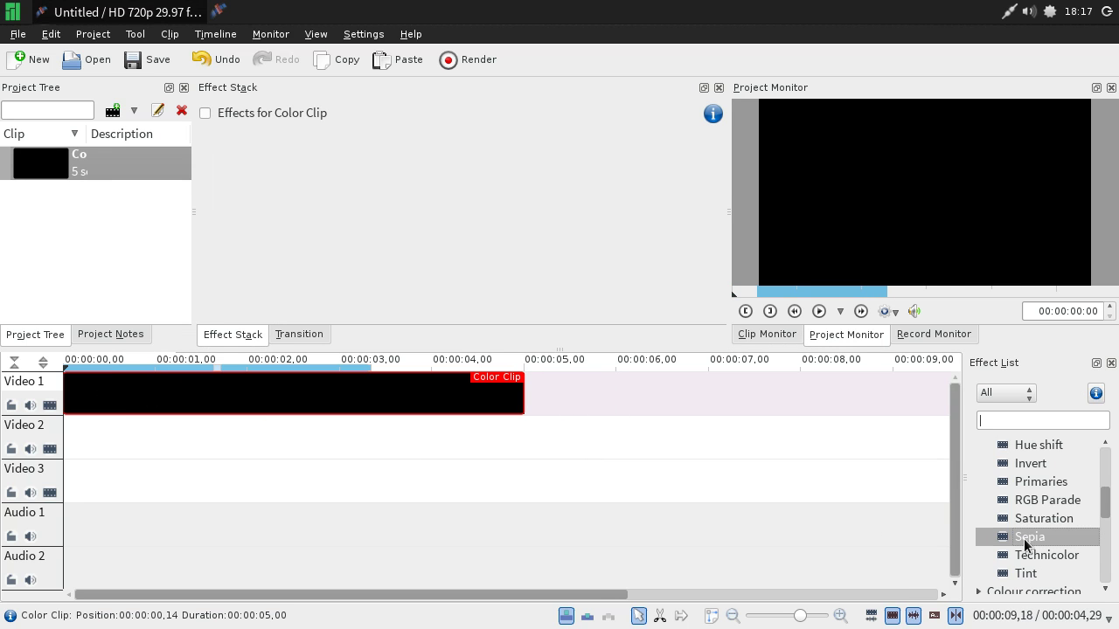
pyautogui.moveTo(1007, 539); pyautogui.dragTo(384, 396)
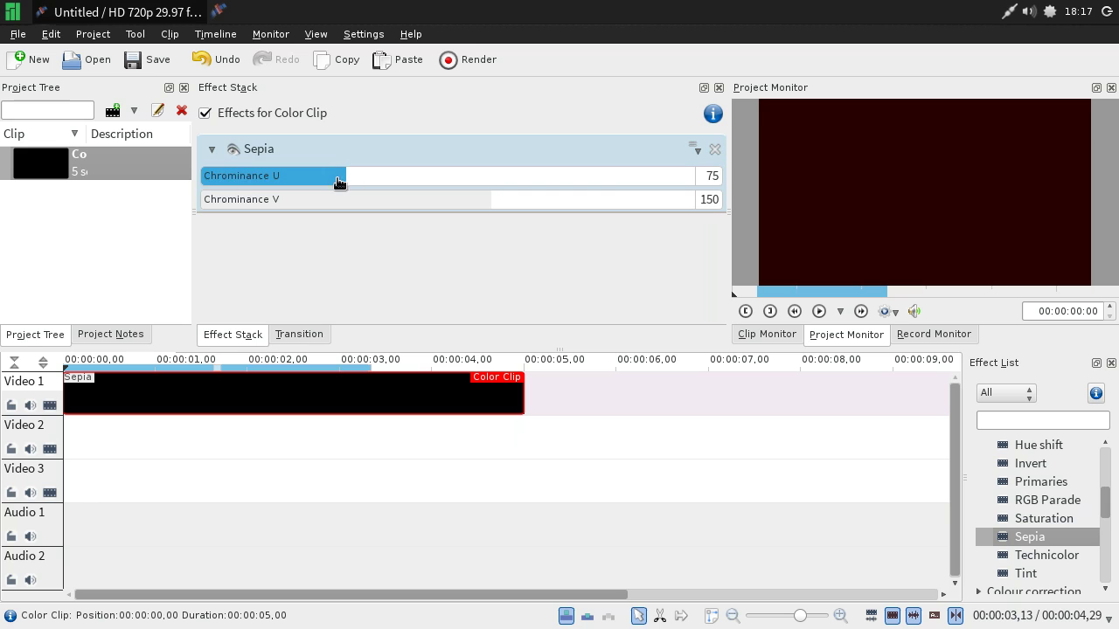
pyautogui.moveTo(468, 210); pyautogui.dragTo(600, 215)
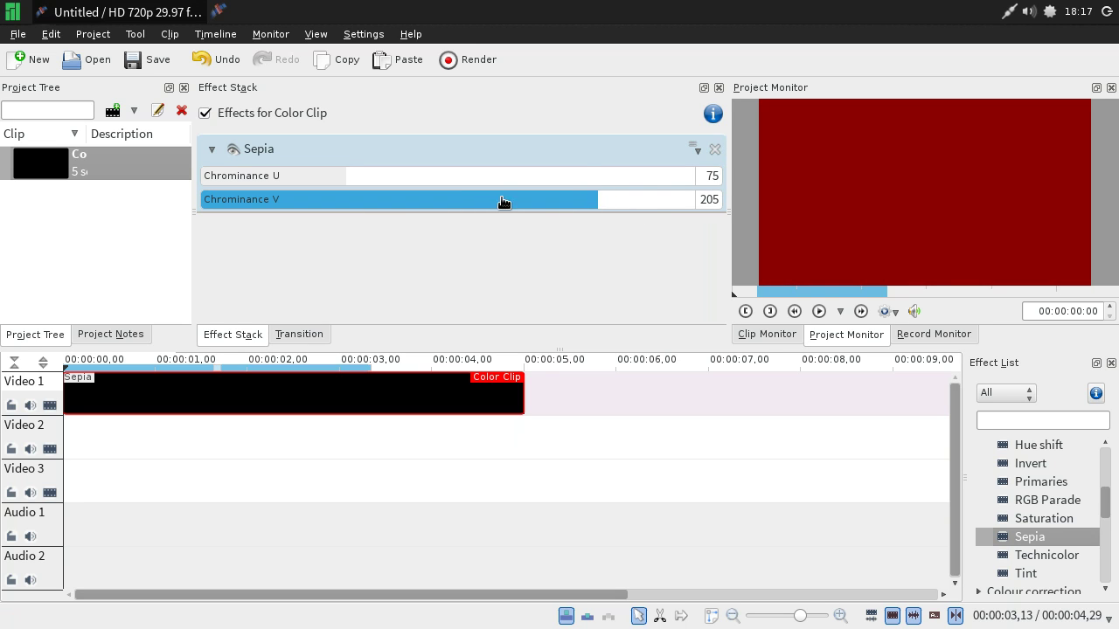
pyautogui.moveTo(342, 175); pyautogui.dragTo(380, 215)
pyautogui.click(250, 180)
pyautogui.click(391, 207)
pyautogui.moveTo(409, 209); pyautogui.dragTo(542, 215)
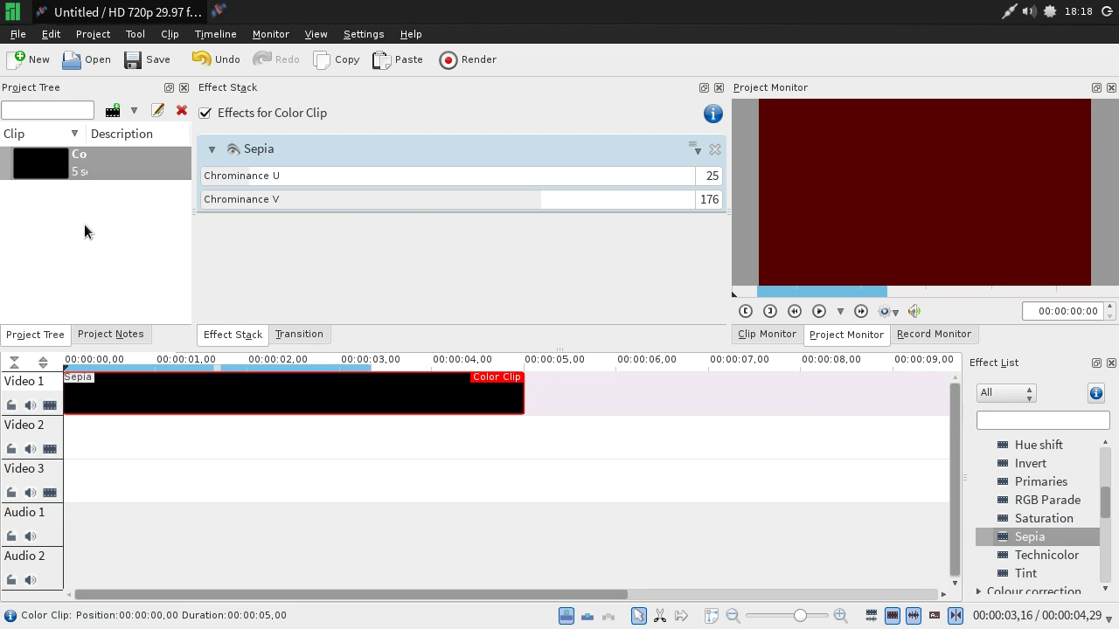
pyautogui.click(312, 34)
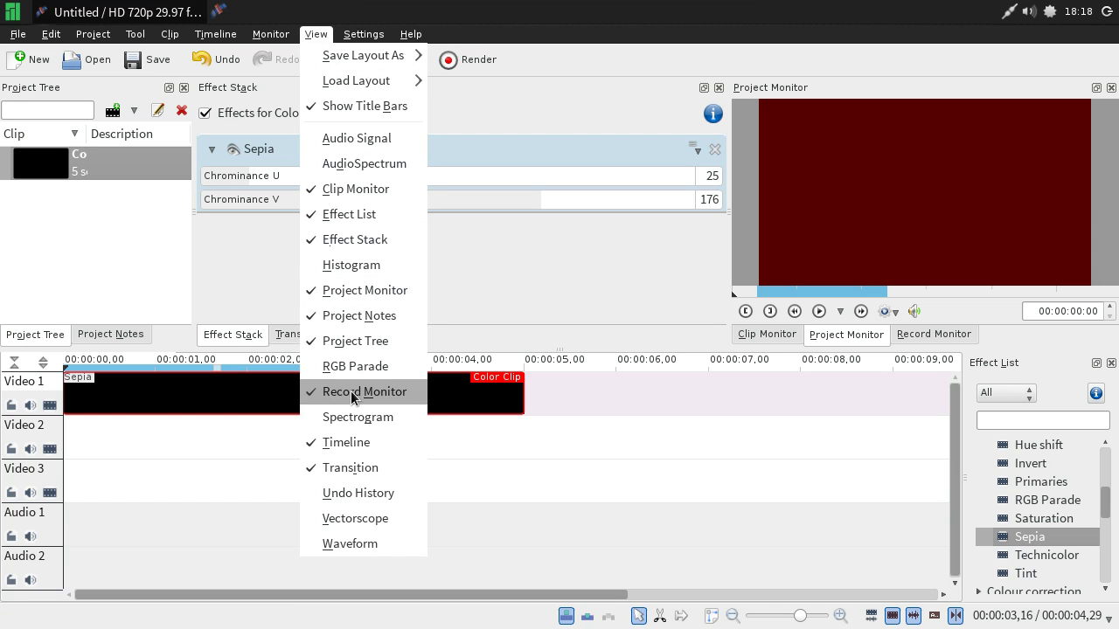
# - Show and close the Waveform scope, dock the Audio Signal meter far left, widen the Project Tree
pyautogui.click(350, 544)
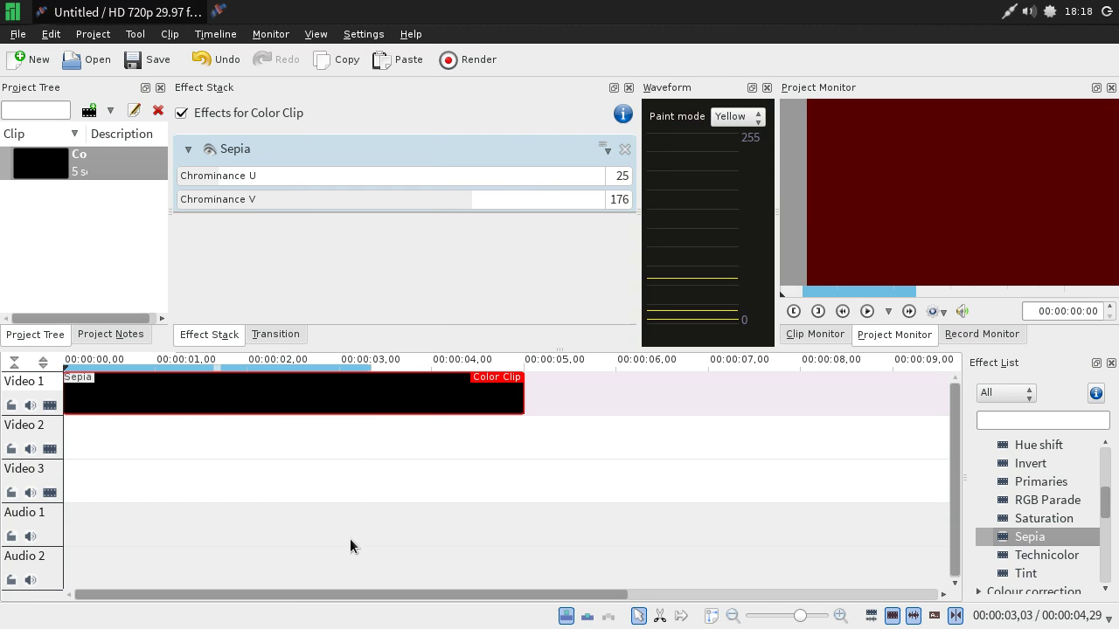
pyautogui.click(767, 88)
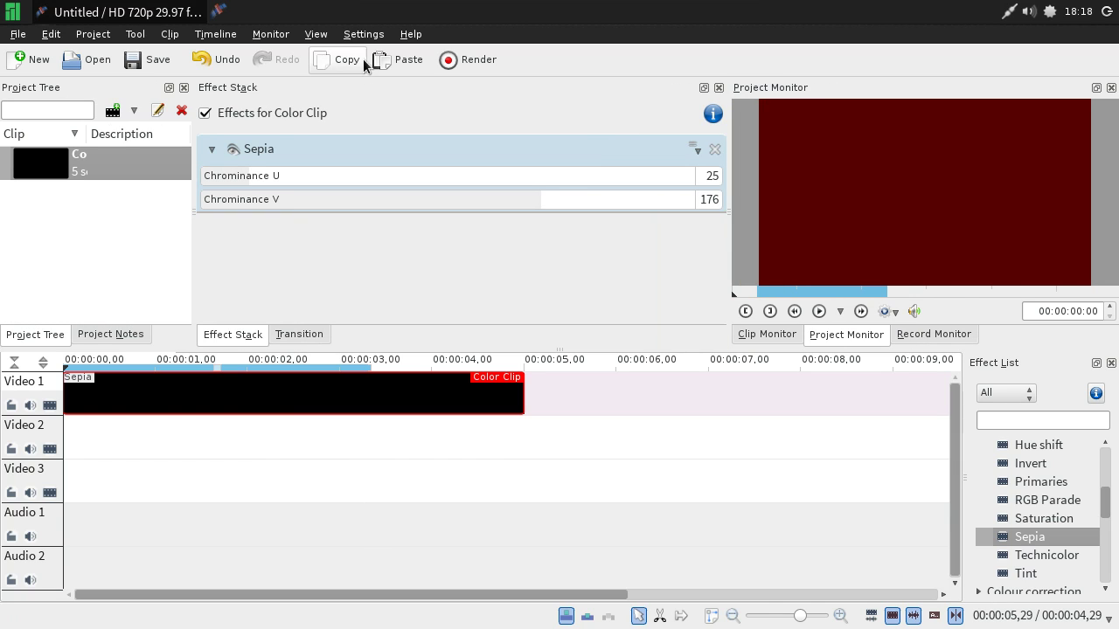
pyautogui.click(316, 34)
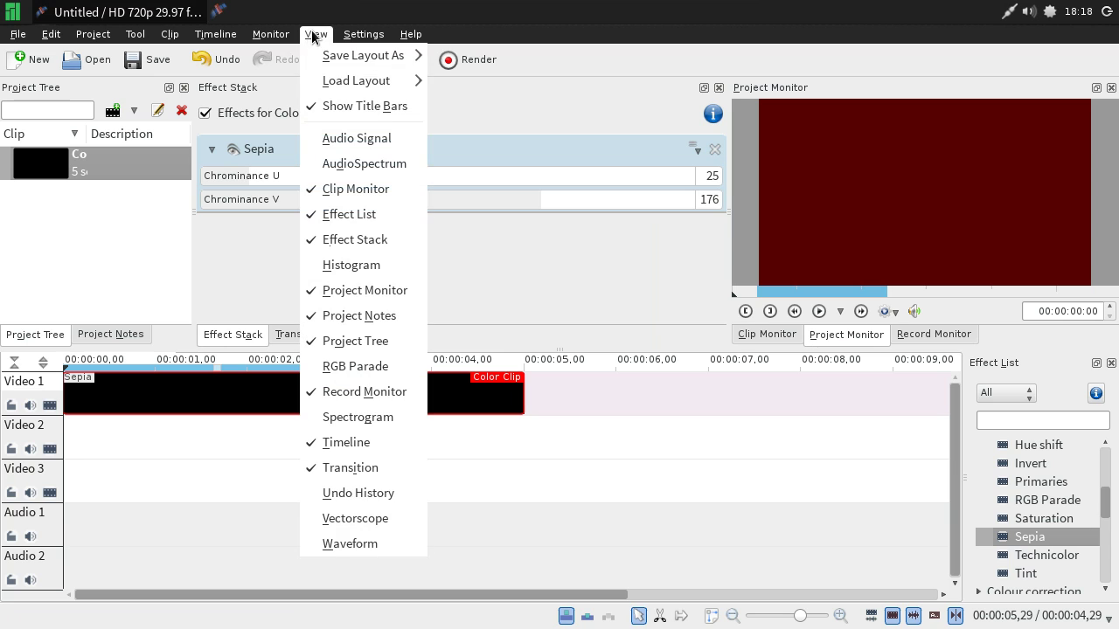
pyautogui.click(354, 138)
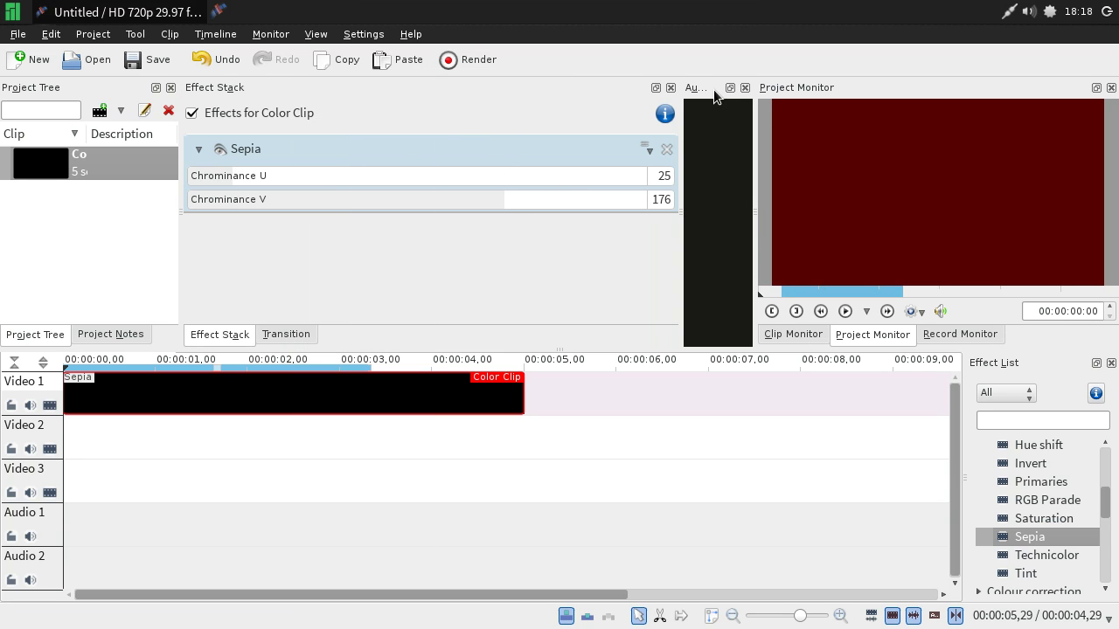
pyautogui.moveTo(702, 88); pyautogui.dragTo(28, 91)
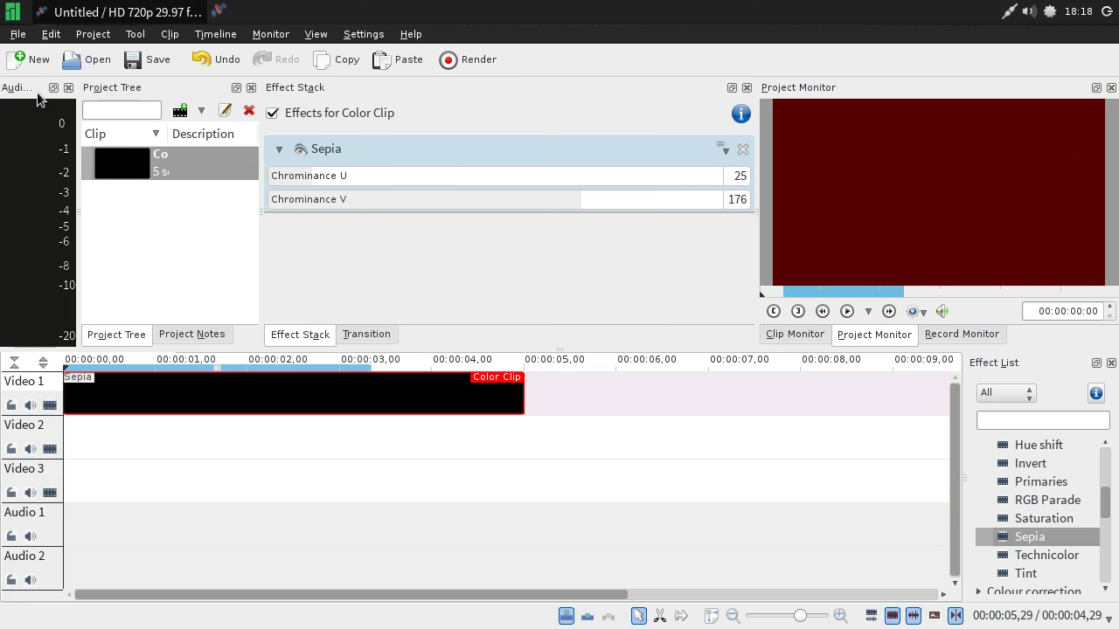
pyautogui.moveTo(77, 294); pyautogui.dragTo(28, 283)
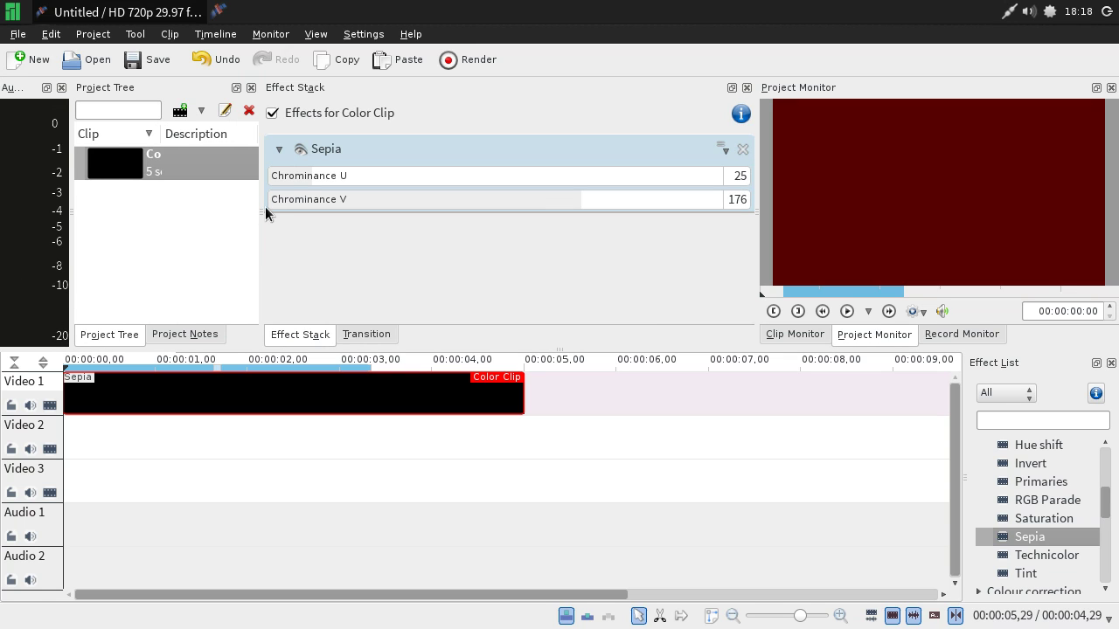
pyautogui.moveTo(259, 210); pyautogui.dragTo(285, 211)
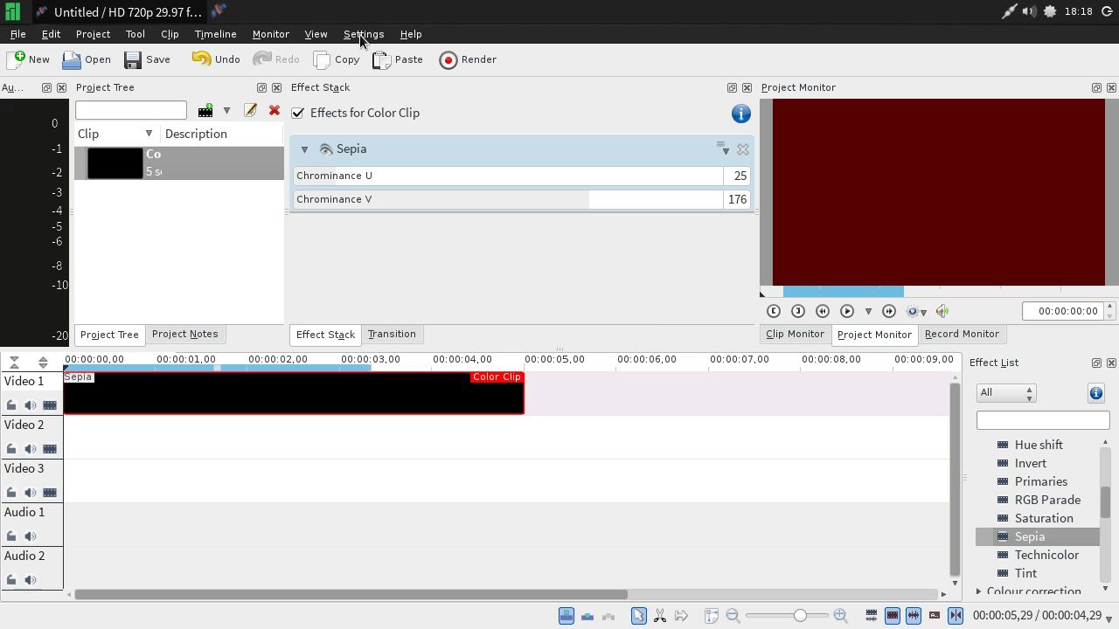
# - Save the panel arrangement to Layout 1 named 'test' and view it under Load Layout
pyautogui.click(318, 34)
pyautogui.moveTo(331, 56)
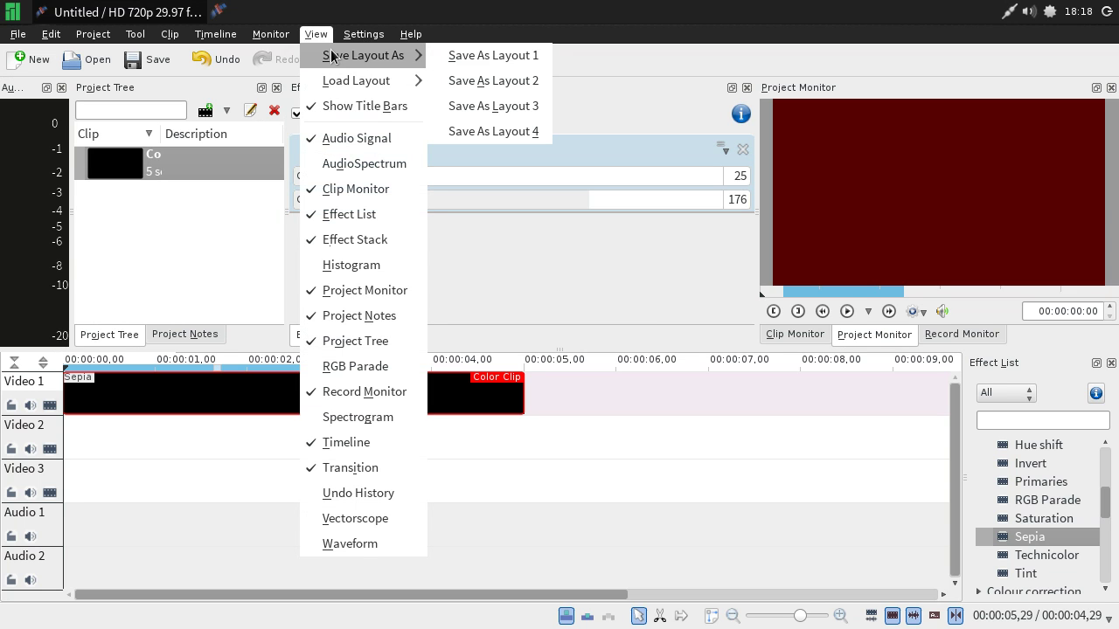
pyautogui.click(474, 60)
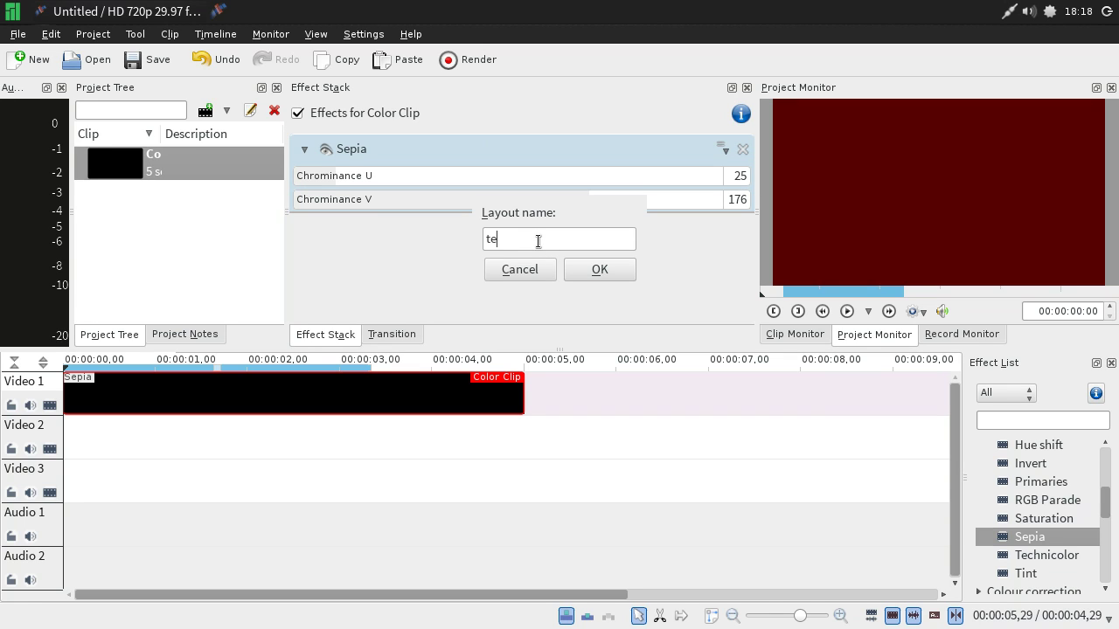
pyautogui.click(587, 271)
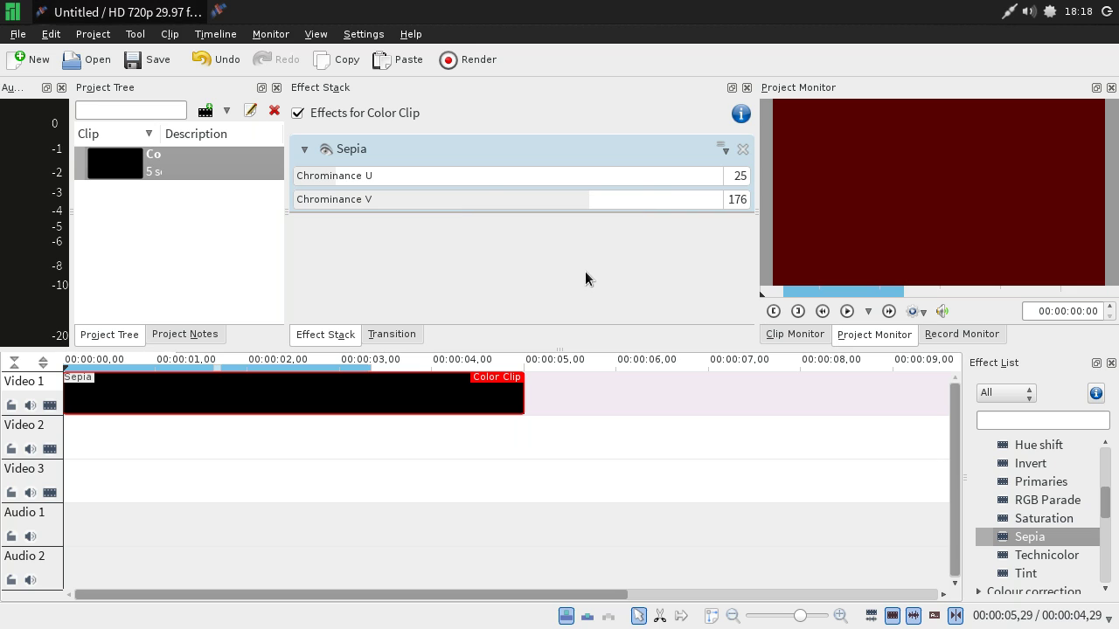
pyautogui.click(311, 37)
pyautogui.moveTo(305, 91)
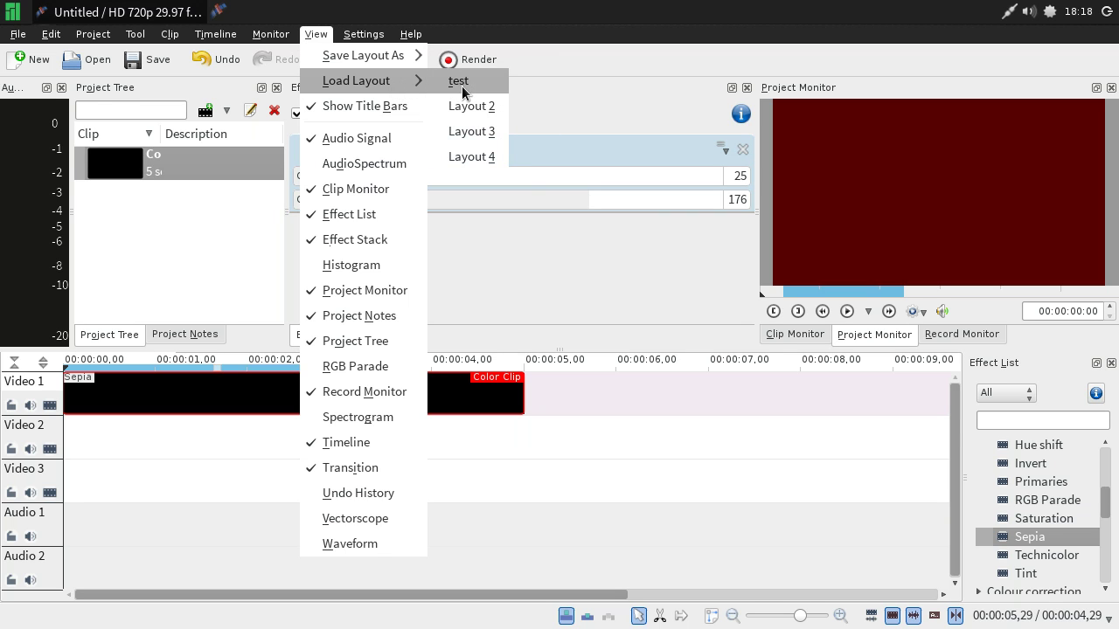
# - Close the layout list, make the monitor area taller, and hide the panel title bars
pyautogui.click(583, 290)
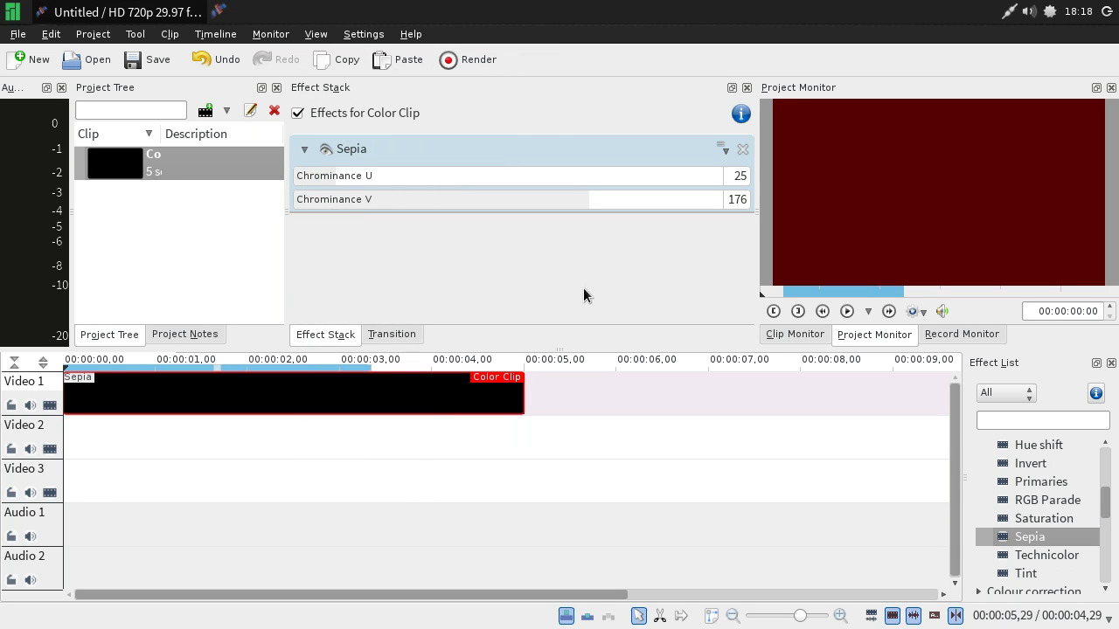
pyautogui.moveTo(526, 350); pyautogui.dragTo(532, 375)
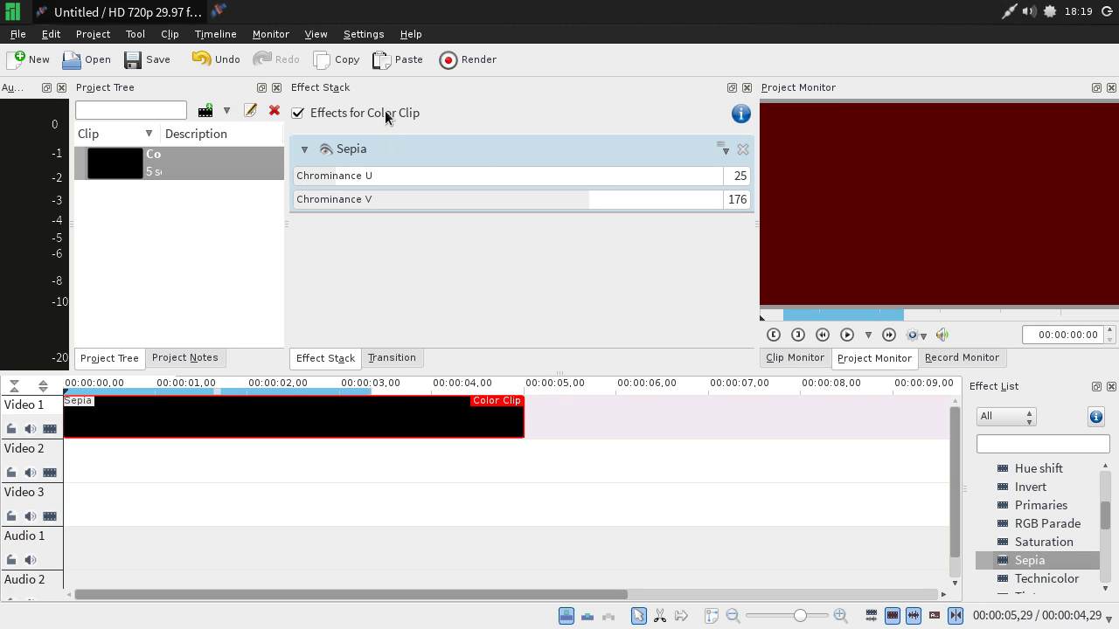
pyautogui.click(319, 37)
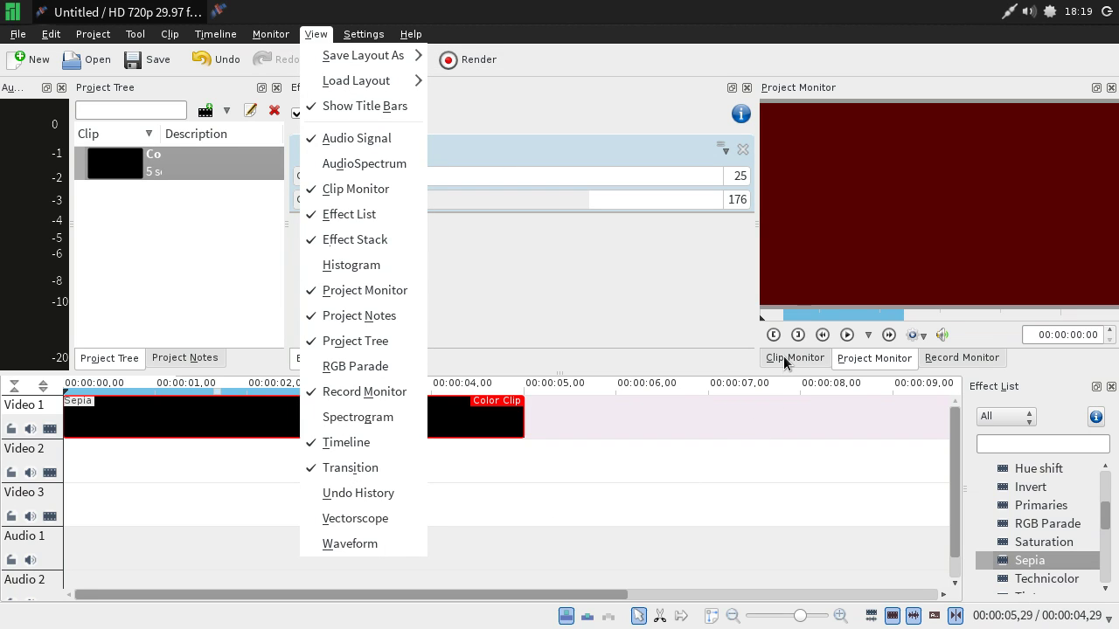
pyautogui.press('w')
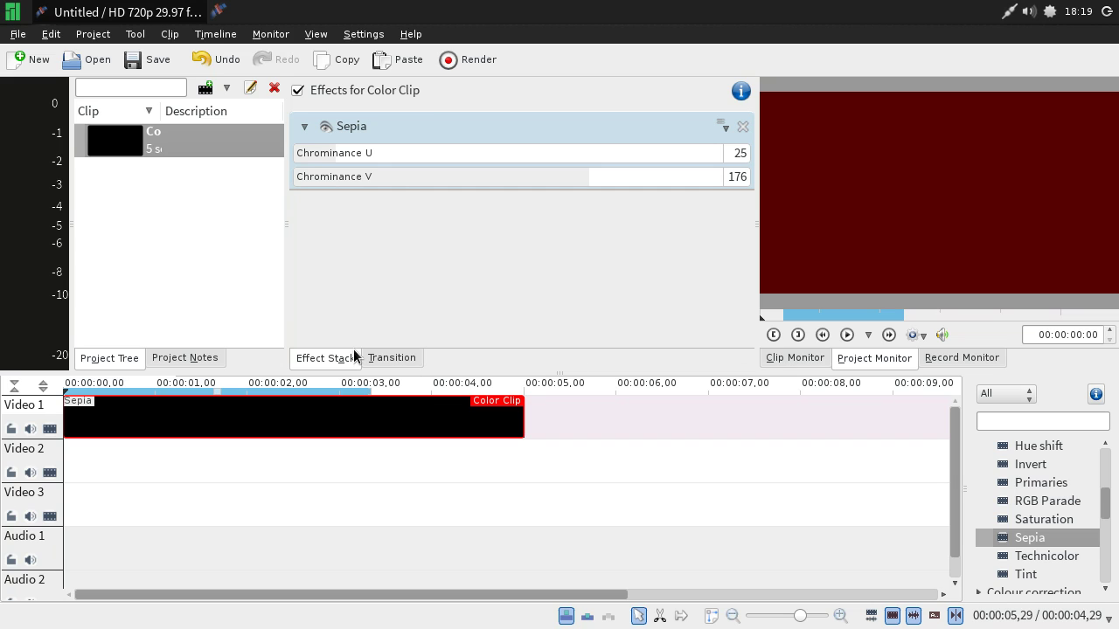
# - Leave the title bars hidden, enlarge the timeline, and widen the Project Monitor beside the Effect Stack
pyautogui.hotkey('alt', 'v')
pyautogui.press('w')
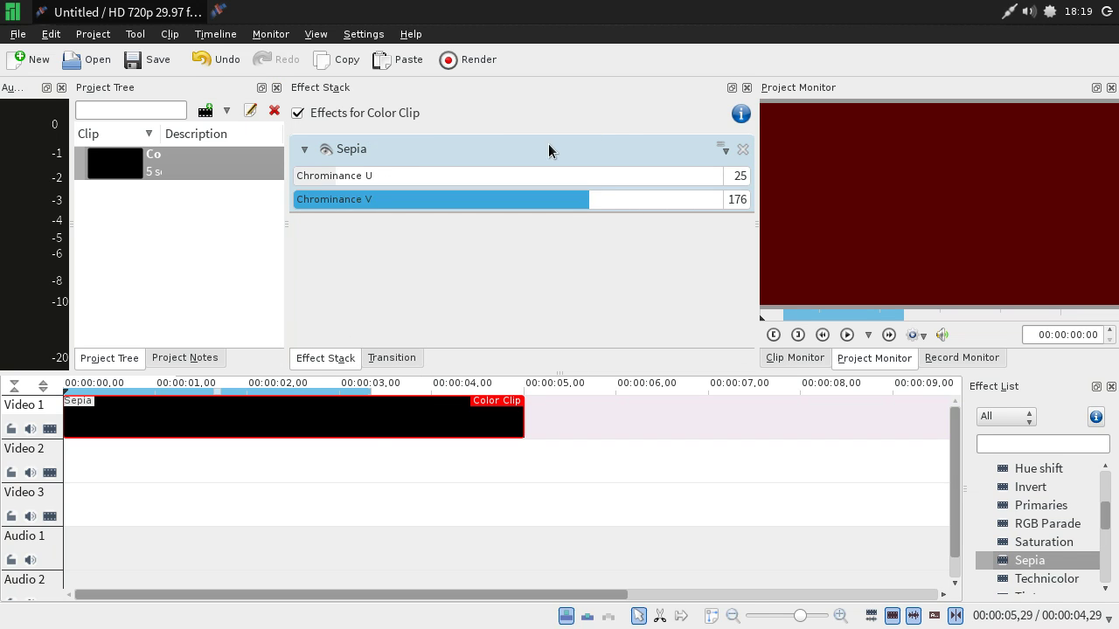
pyautogui.hotkey('alt', 'v')
pyautogui.press('w')
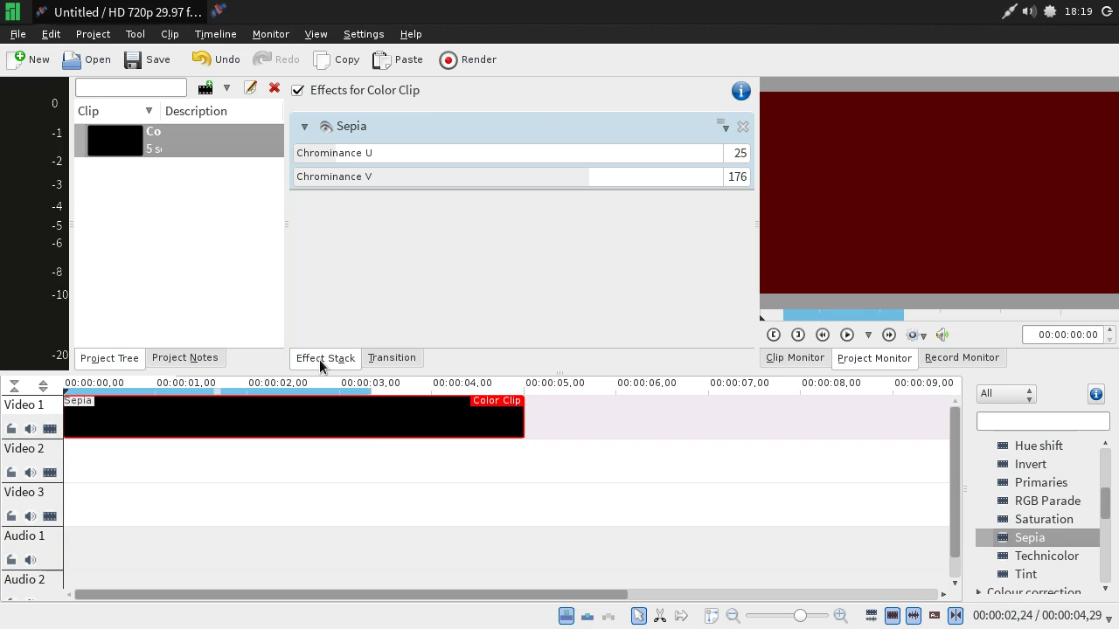
pyautogui.hotkey('alt', 'v')
pyautogui.press('w')
pyautogui.hotkey('alt', 'v')
pyautogui.press('w')
pyautogui.moveTo(714, 374); pyautogui.dragTo(714, 397)
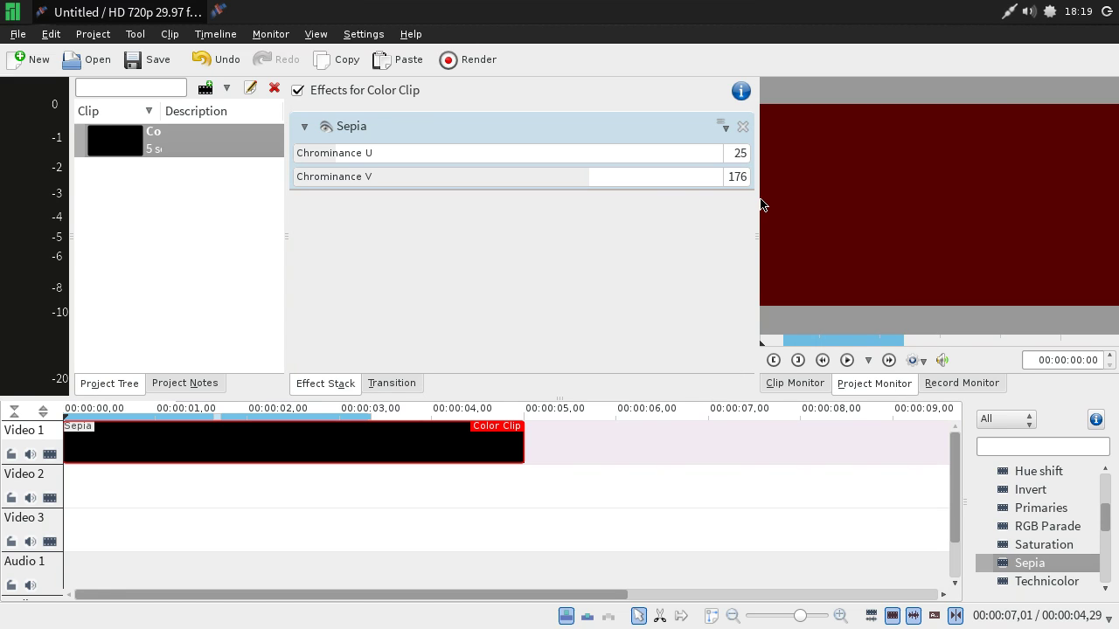
pyautogui.moveTo(755, 200); pyautogui.dragTo(667, 207)
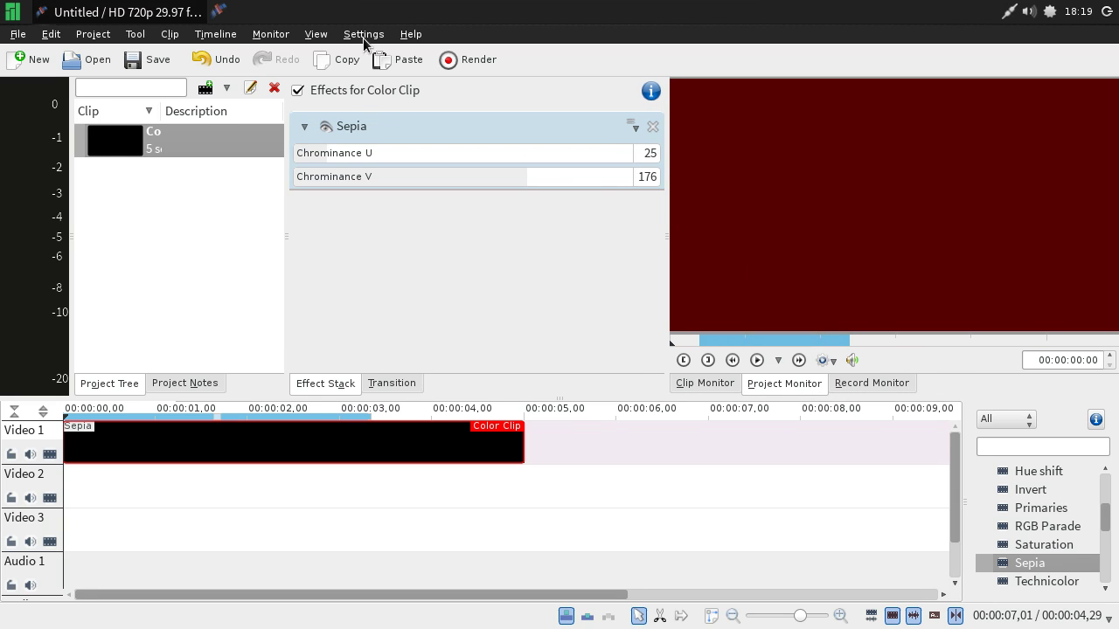
# - Save the rearranged panel layout again under the name 'test'
pyautogui.click(316, 34)
pyautogui.moveTo(333, 57)
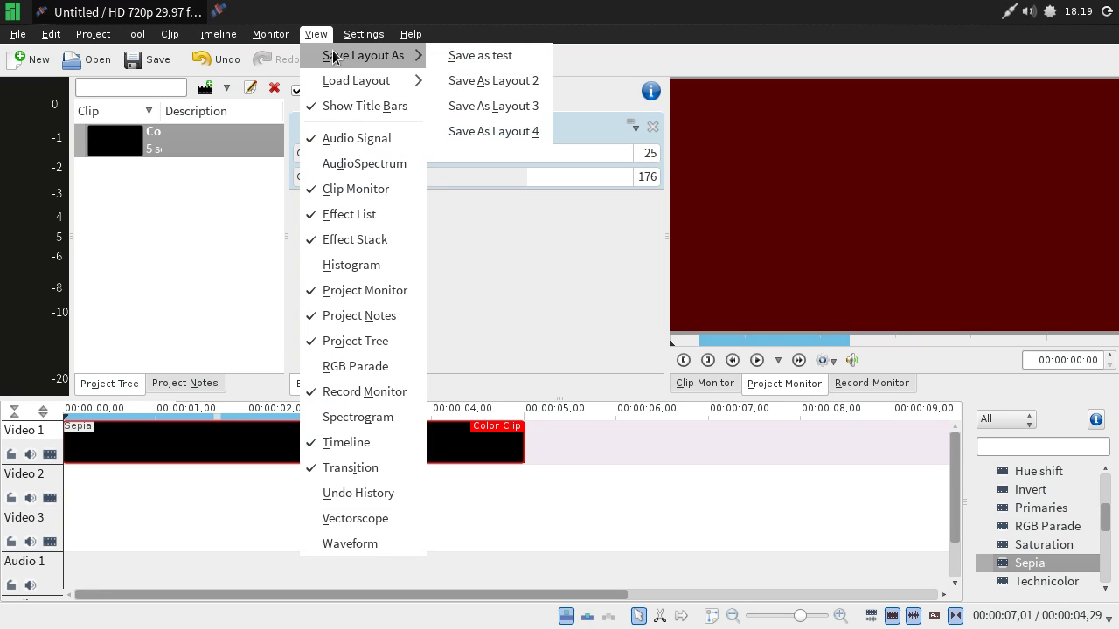
pyautogui.click(470, 59)
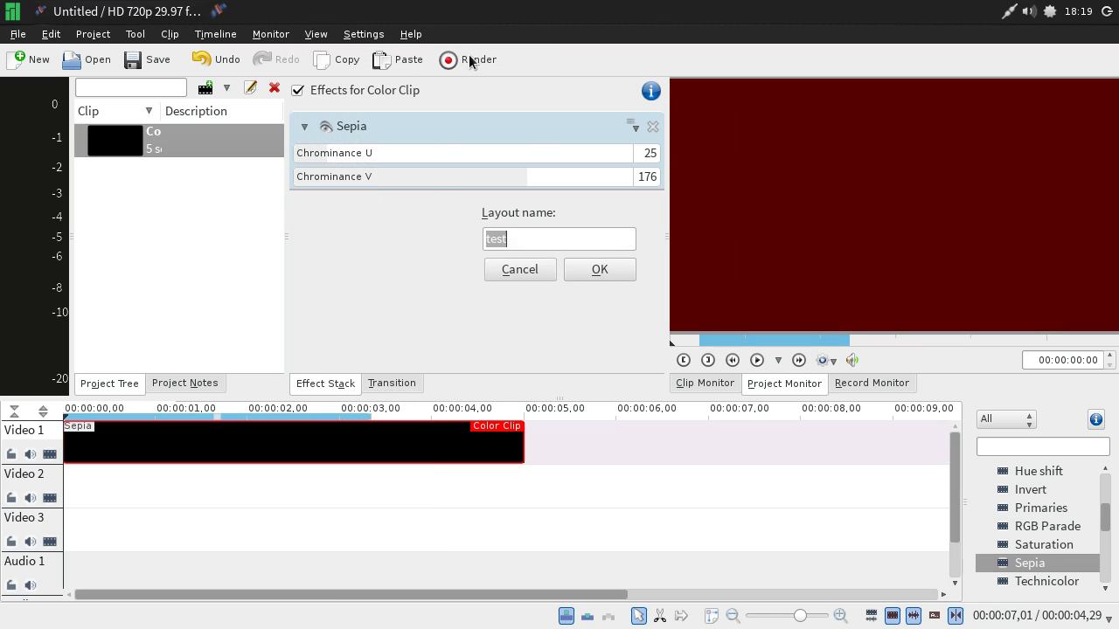
pyautogui.click(588, 269)
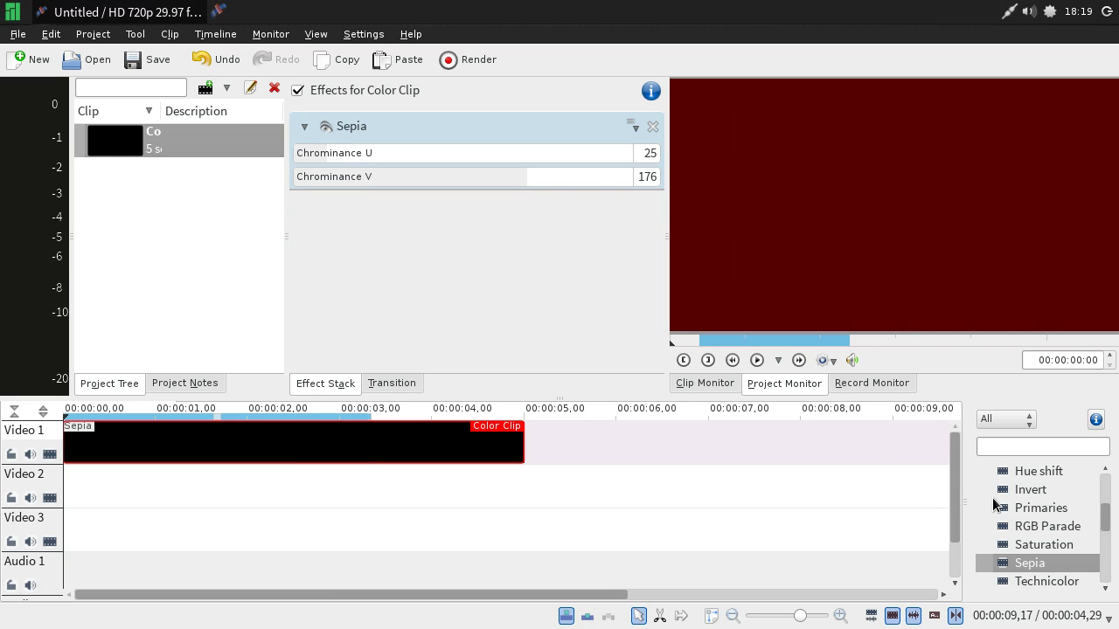
# - Expand and browse the Audio effects category, then collapse it
pyautogui.scroll(5, 1107, 482)
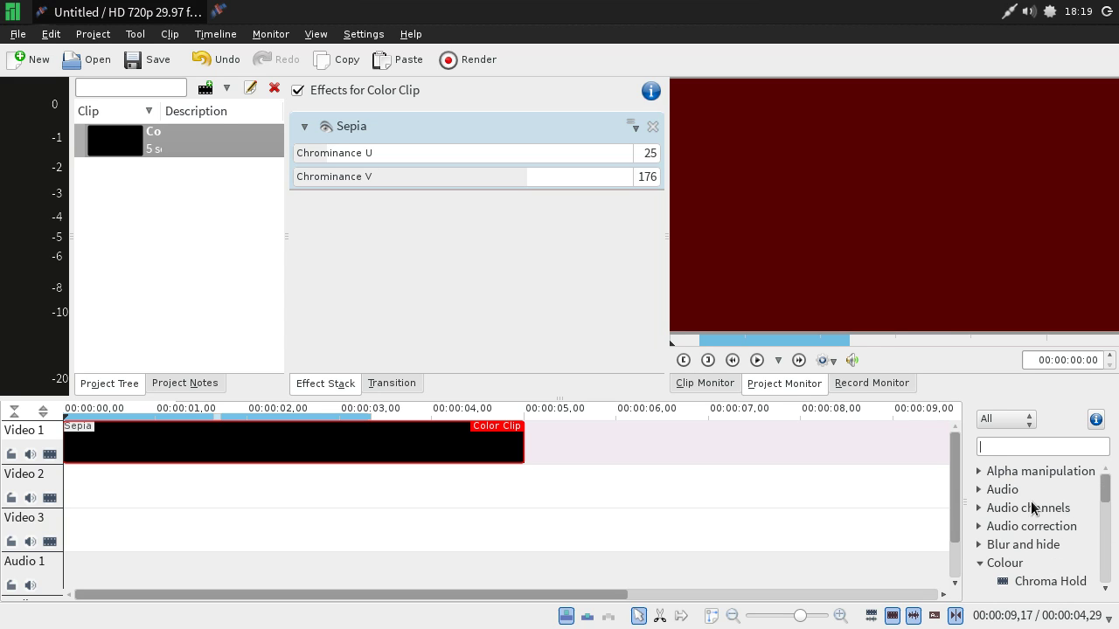
pyautogui.click(980, 491)
pyautogui.scroll(-6, 1027, 507)
pyautogui.scroll(4, 1026, 505)
pyautogui.scroll(3, 1025, 501)
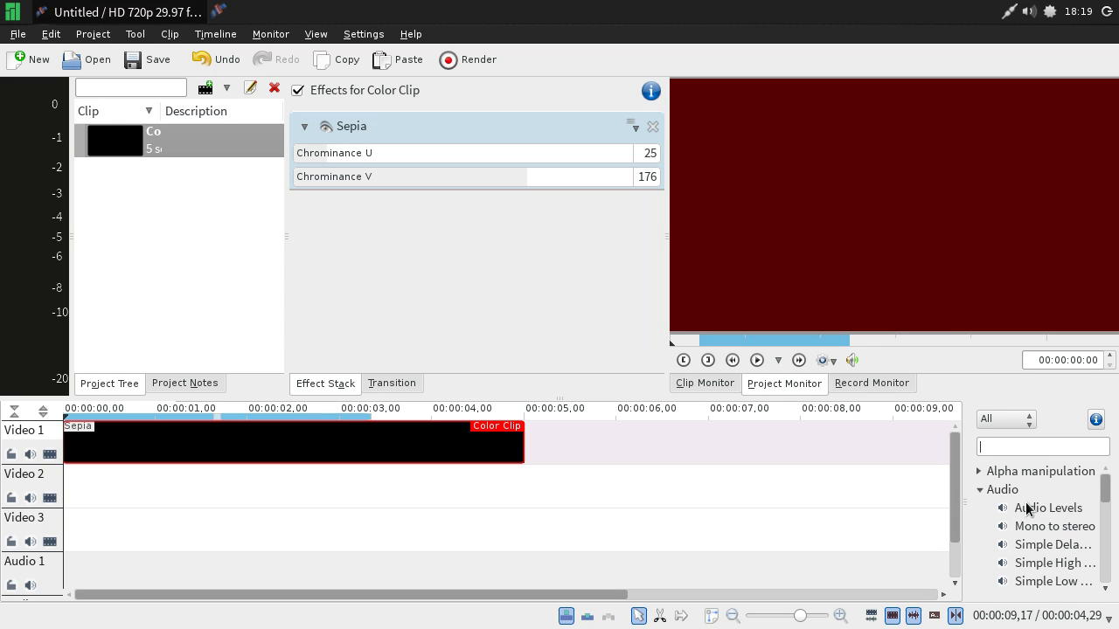
pyautogui.click(980, 490)
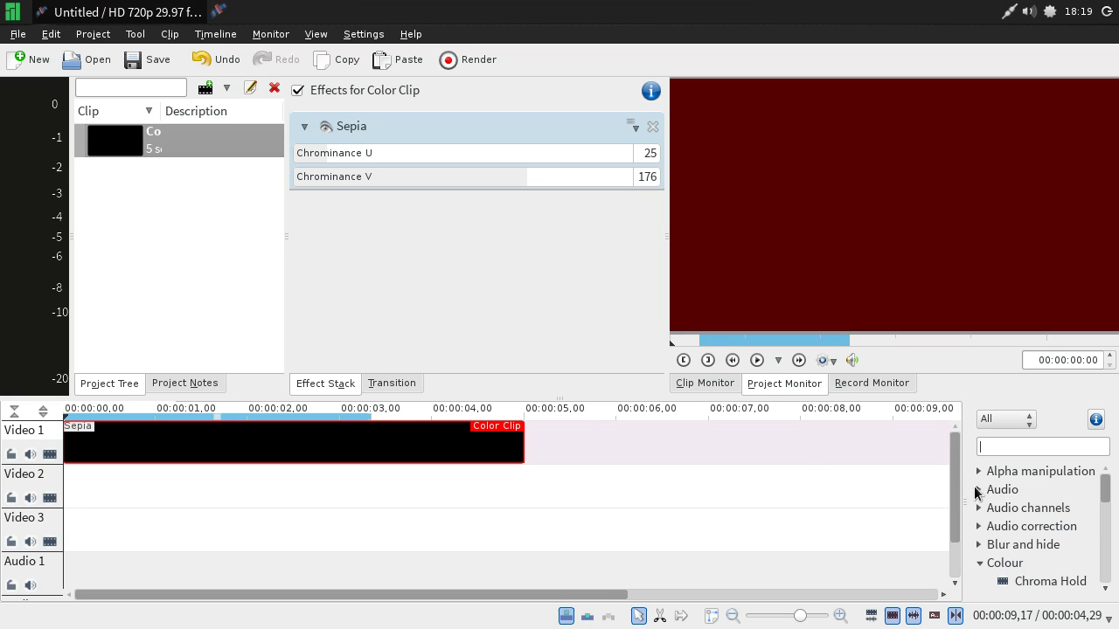
# - Save the project as test.kdenlive in the kdenlive folder and quit Kdenlive
pyautogui.click(18, 35)
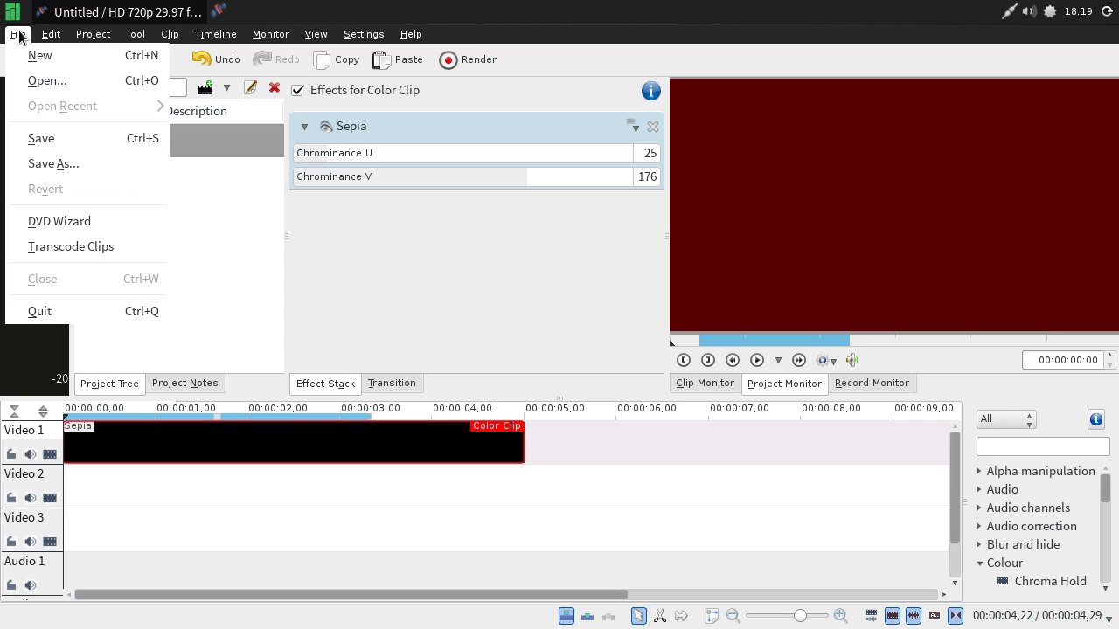
pyautogui.click(33, 138)
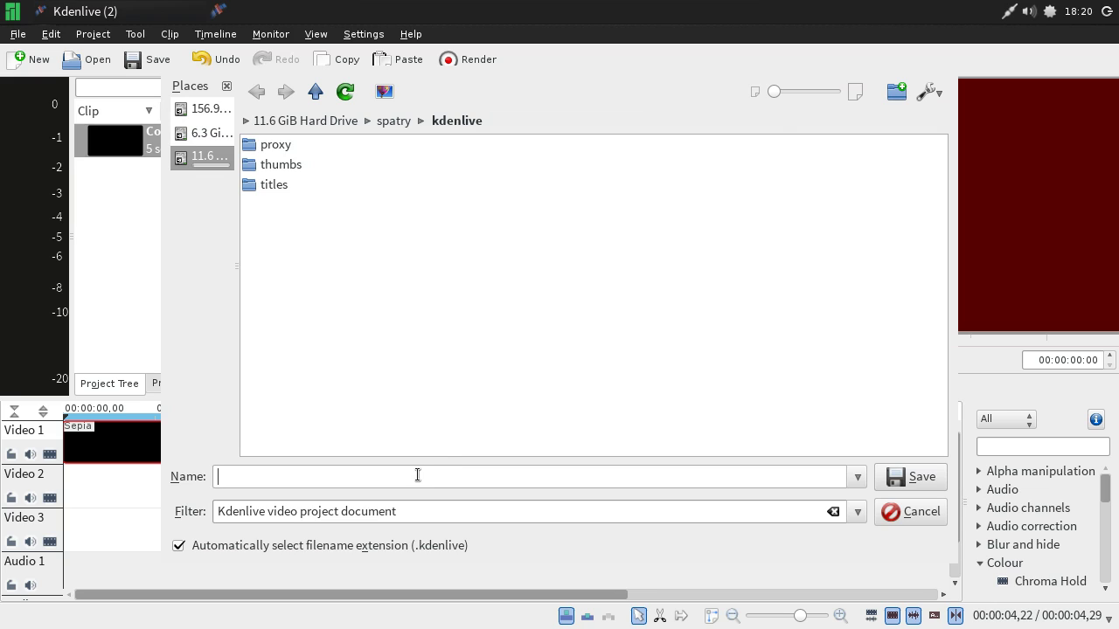
pyautogui.write('test')
pyautogui.click(908, 479)
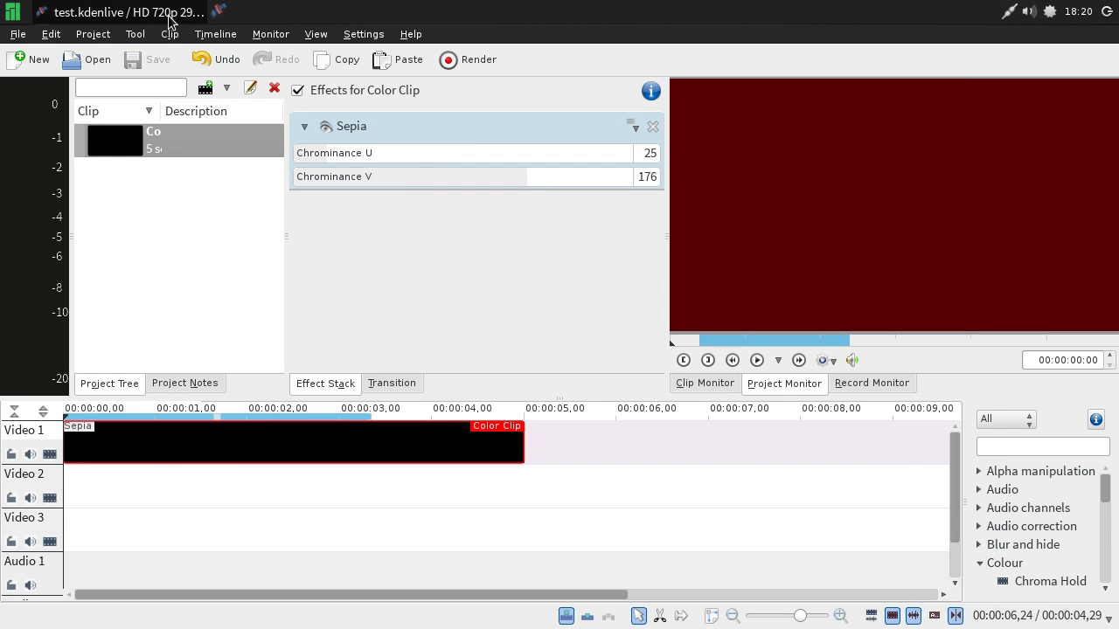
pyautogui.click(16, 37)
pyautogui.click(41, 312)
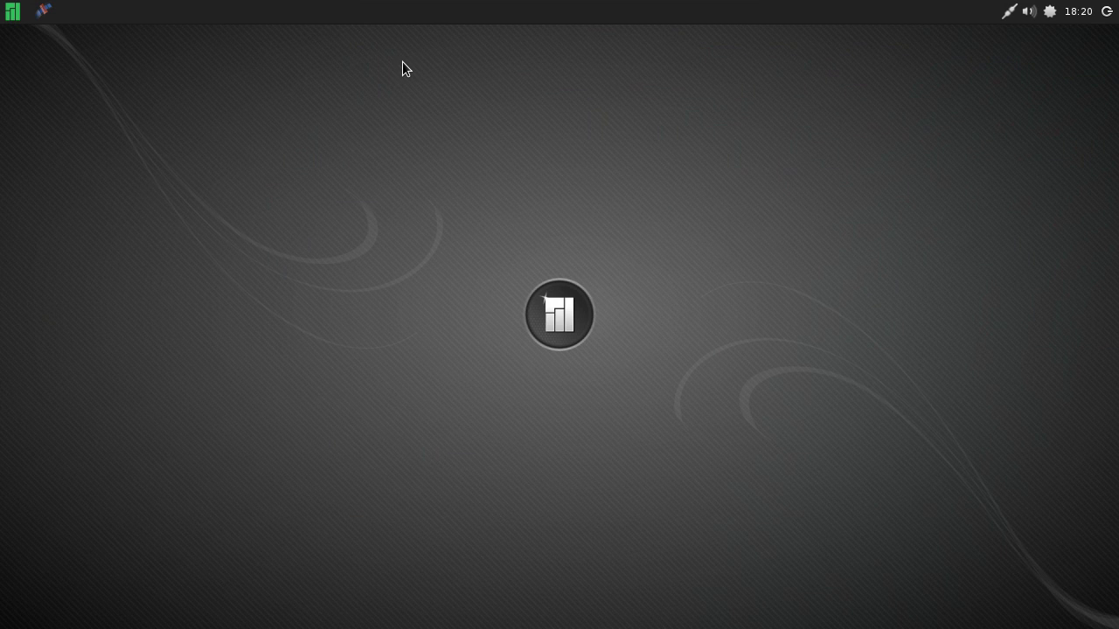
# - Launch Pamac Package Manager from the settings gear's menu in the system tray
pyautogui.rightClick(1052, 15)
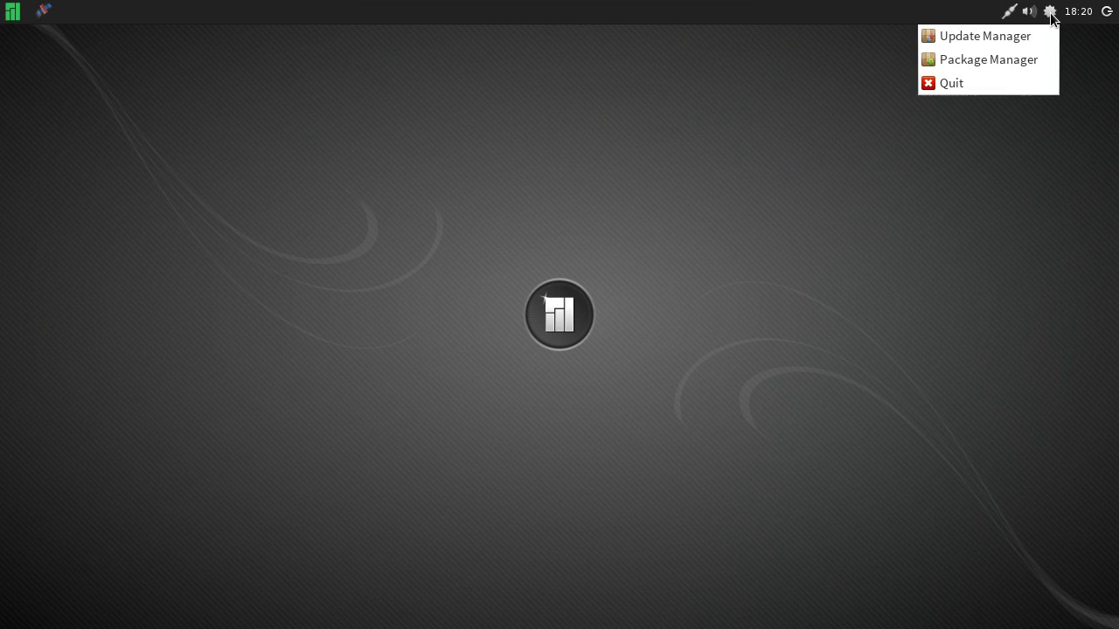
pyautogui.click(1011, 58)
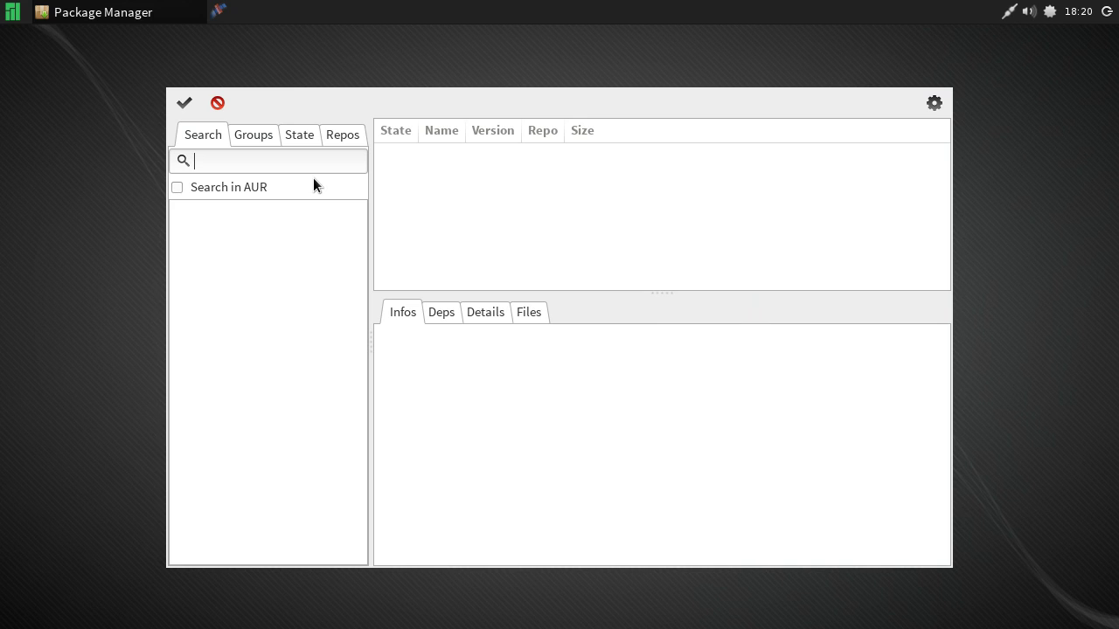
# - Search Pamac for 'gstreamer' and scroll through the matching packages
pyautogui.write('gstreamer')
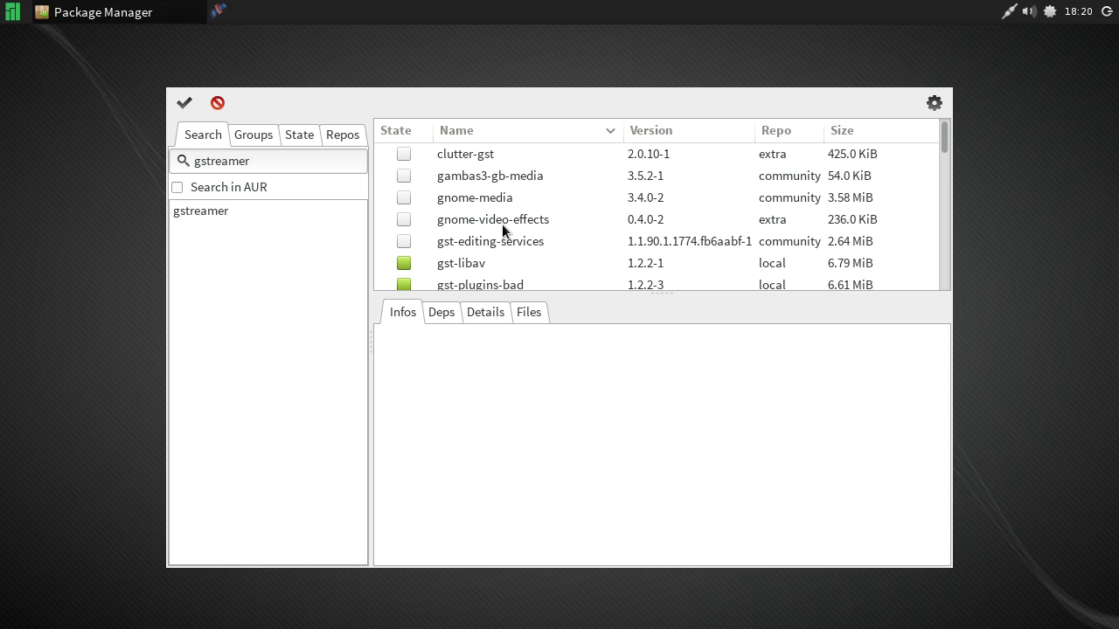
pyautogui.scroll(-5, 502, 223)
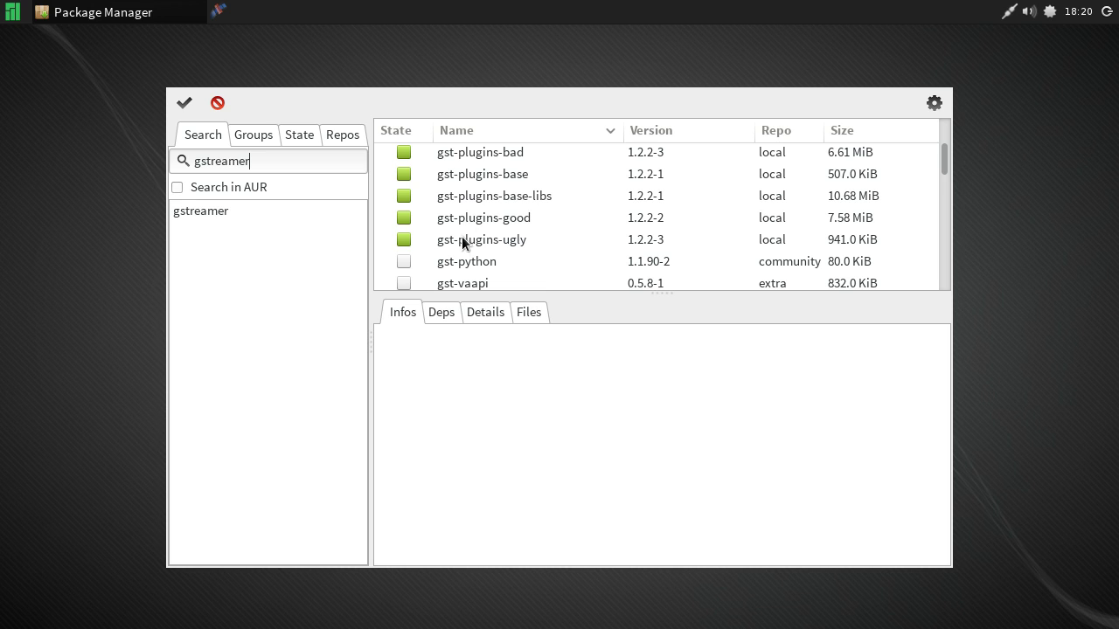
pyautogui.scroll(-3, 537, 247)
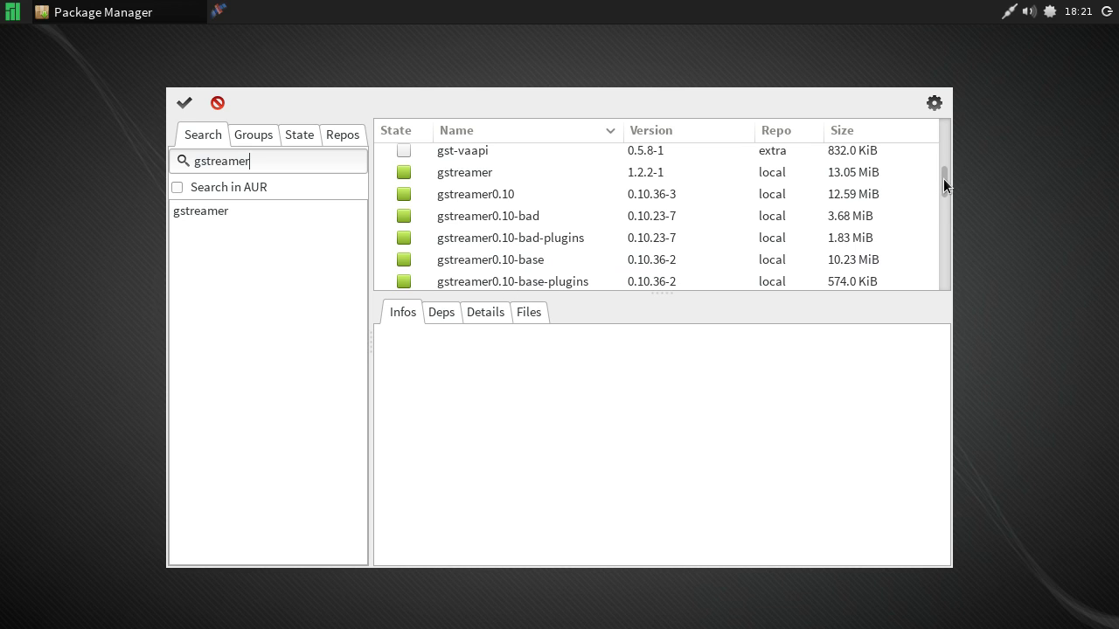
pyautogui.scroll(-2, 945, 184)
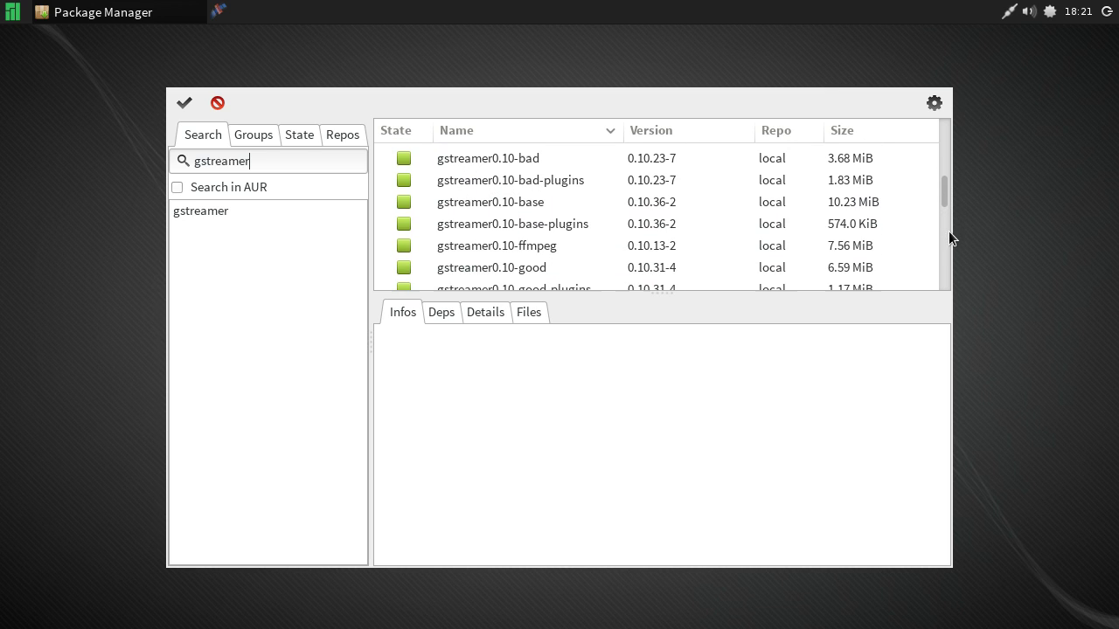
pyautogui.scroll(-1, 949, 231)
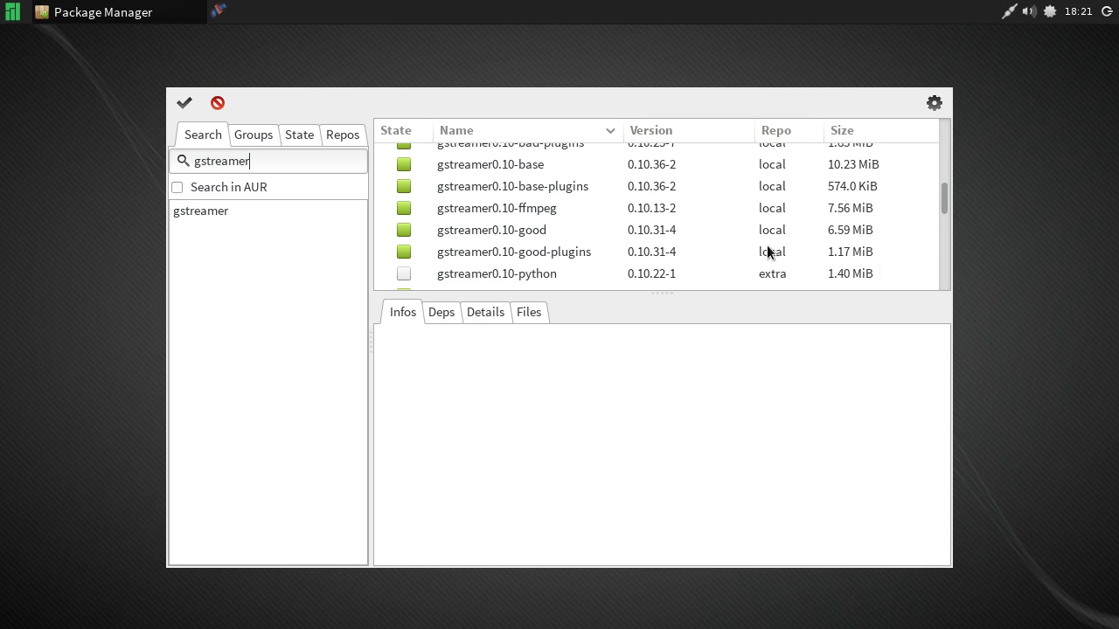
pyautogui.scroll(-1, 945, 194)
pyautogui.scroll(-4, 949, 218)
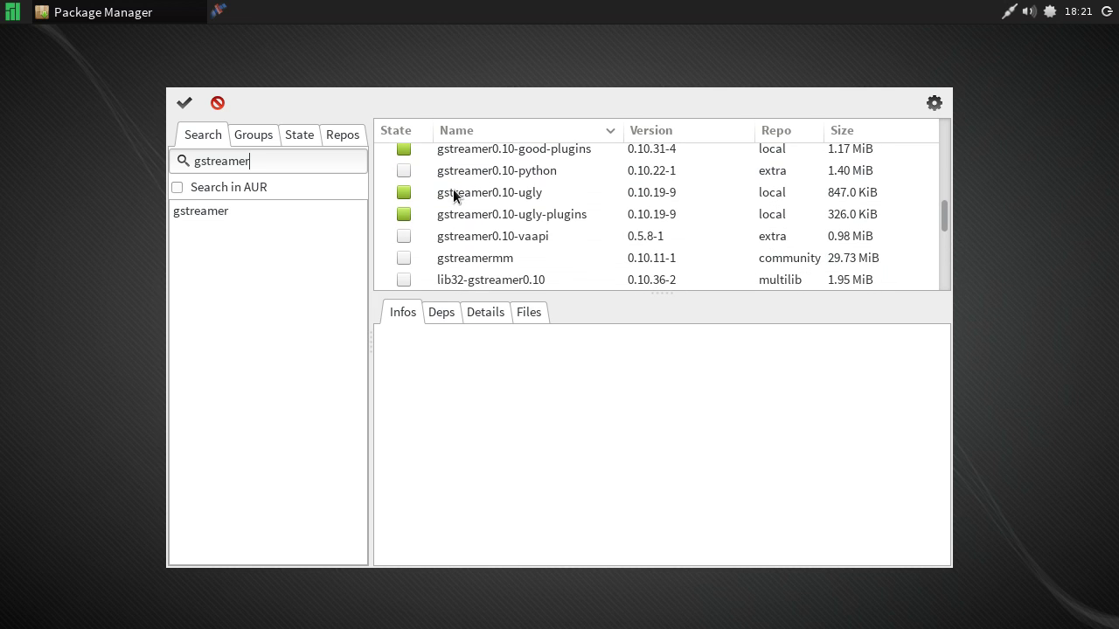
# - Check the installed gstreamer0.10 ffmpeg, good and ugly plugins, then select the 'gstreamer' search term
pyautogui.moveTo(947, 210); pyautogui.dragTo(960, 138)
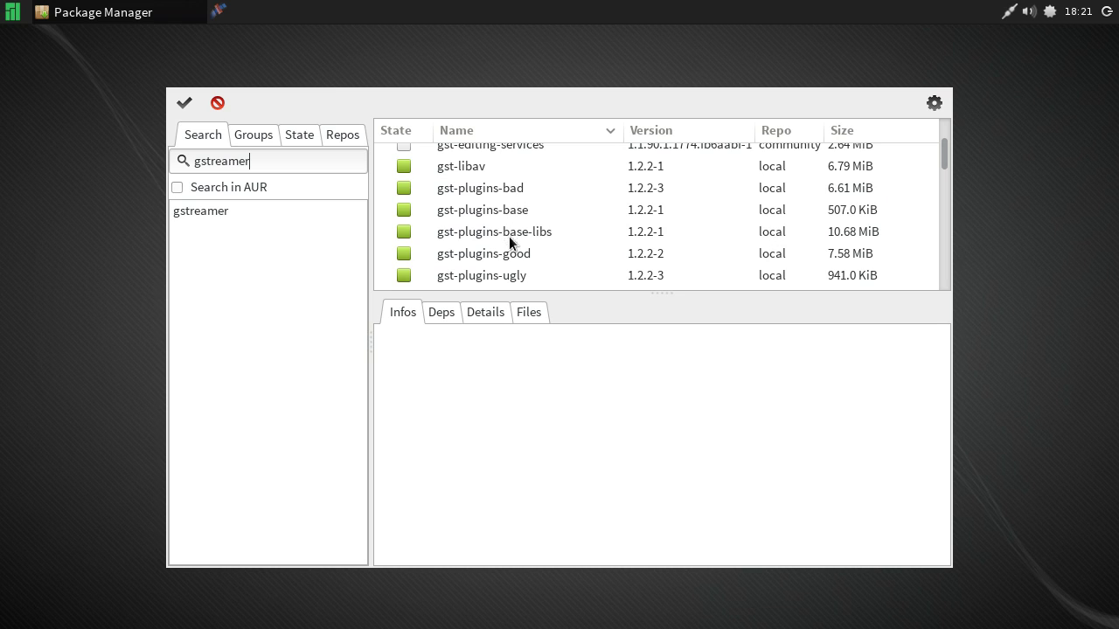
pyautogui.moveTo(944, 153); pyautogui.dragTo(951, 187)
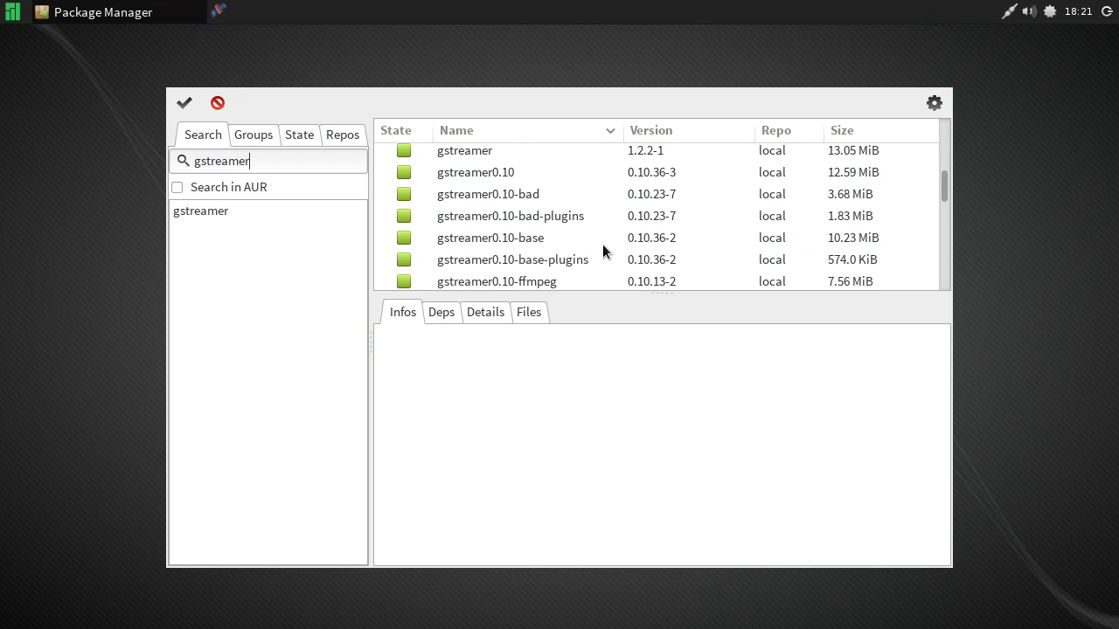
pyautogui.scroll(-1, 603, 244)
pyautogui.scroll(-1, 543, 269)
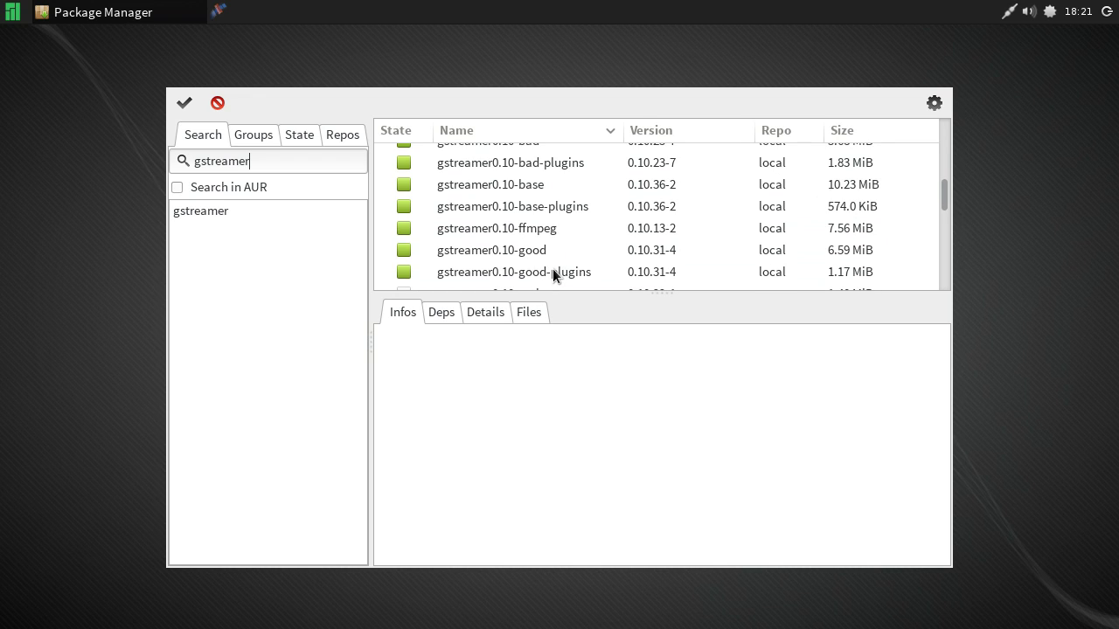
pyautogui.scroll(-3, 550, 271)
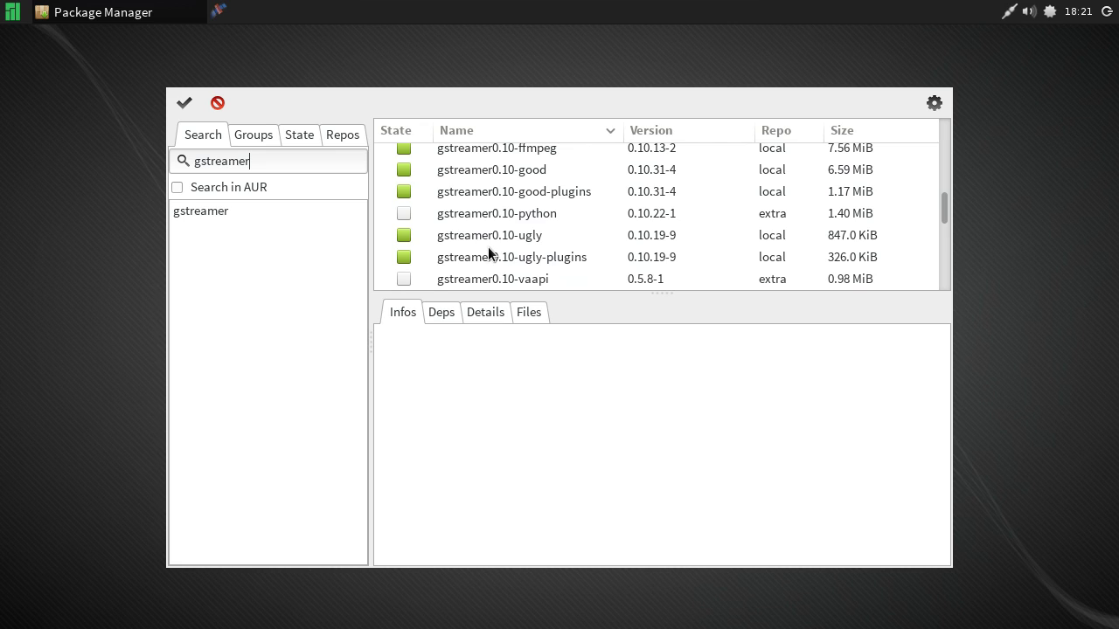
pyautogui.moveTo(267, 161); pyautogui.dragTo(100, 158)
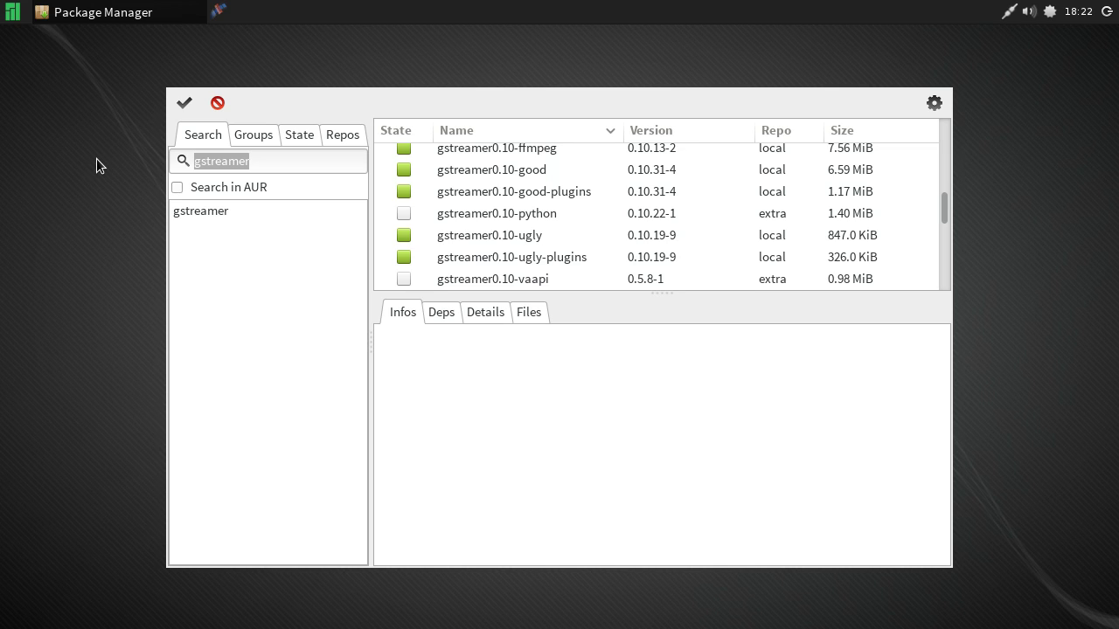
# - Search Pamac for 'ladspa' packages
pyautogui.write('l')
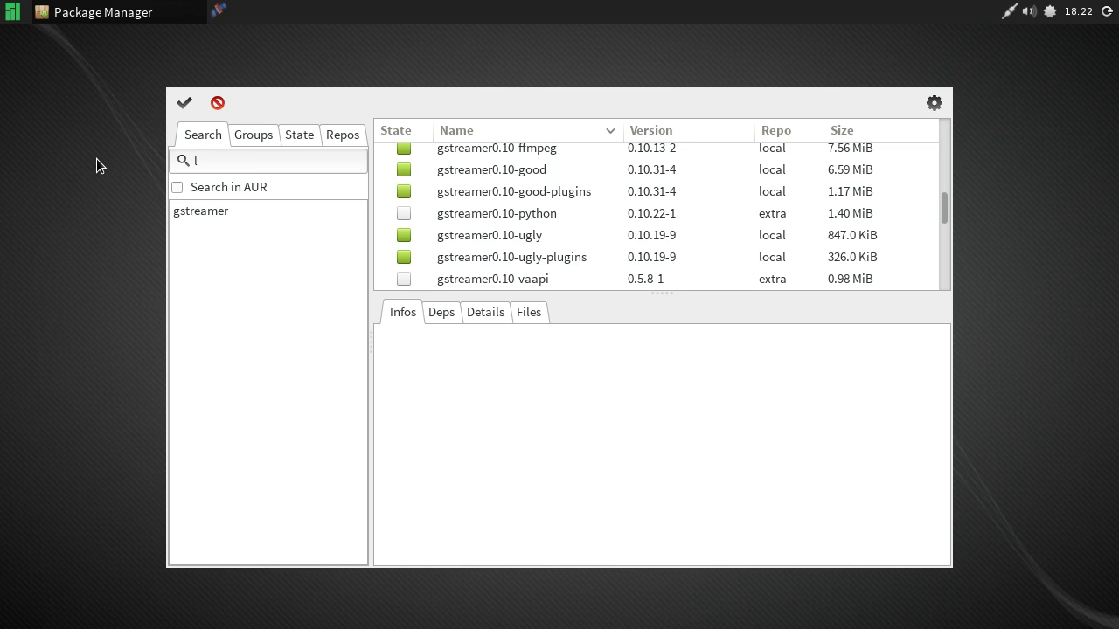
pyautogui.write('adspa')
pyautogui.press('Return')
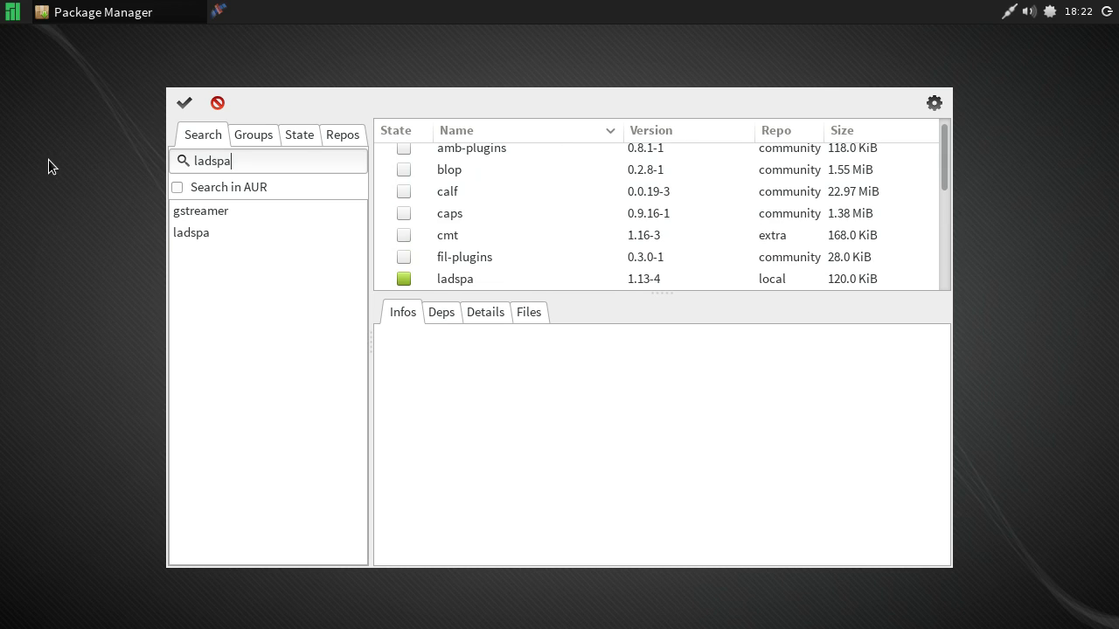
pyautogui.scroll(-3, 477, 268)
pyautogui.scroll(3, 480, 262)
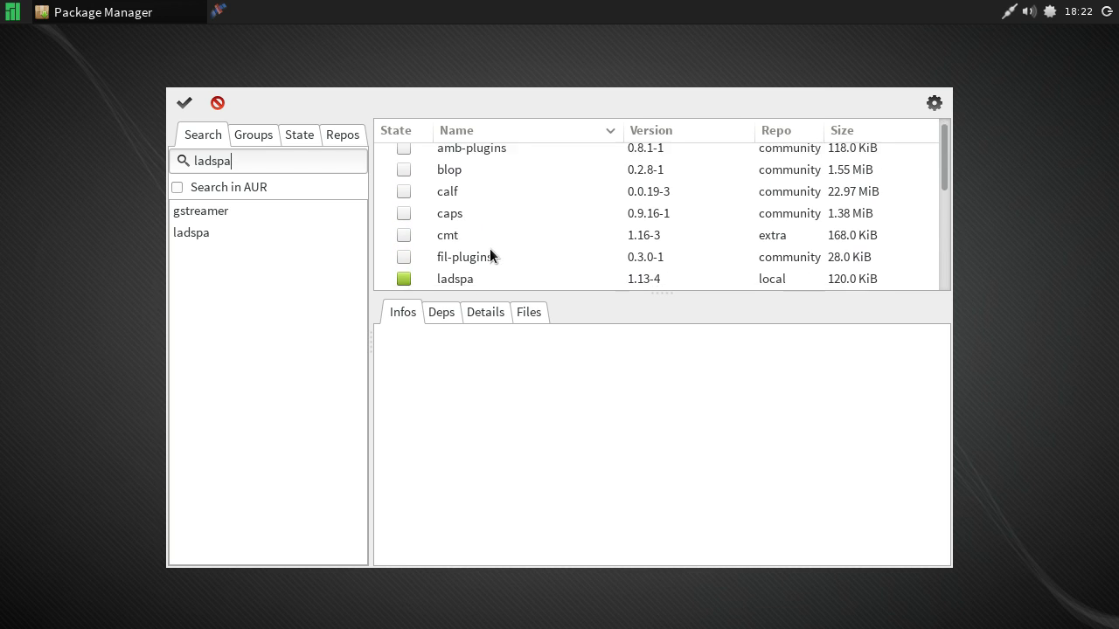
# - Mark amb-plugins and blop for installation after reviewing their descriptions and dependencies
pyautogui.click(454, 155)
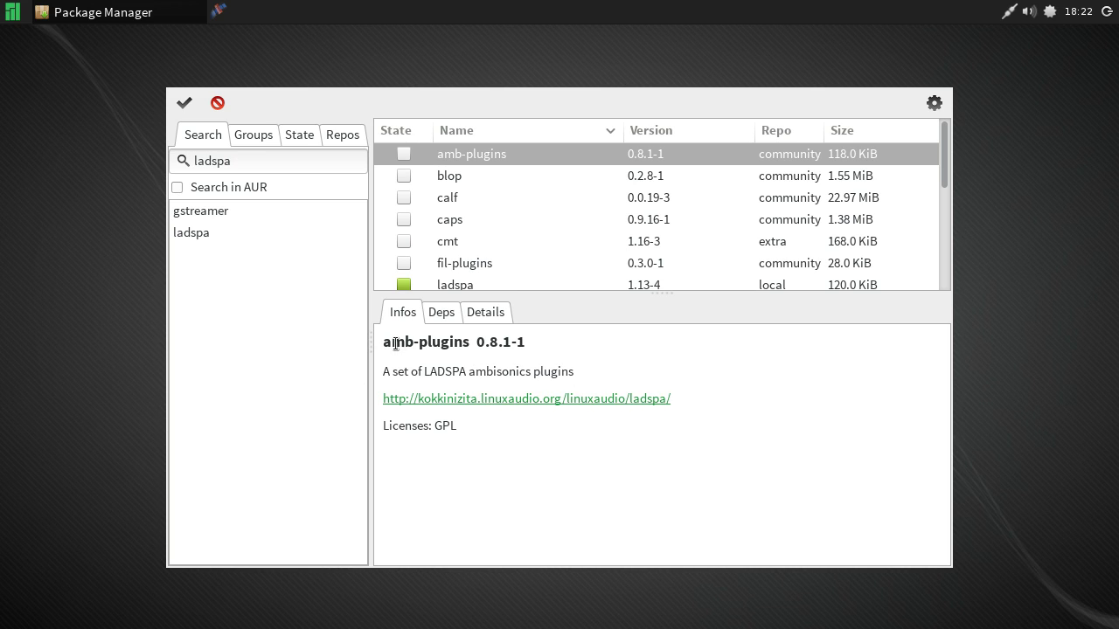
pyautogui.click(402, 154)
pyautogui.click(416, 169)
pyautogui.click(456, 174)
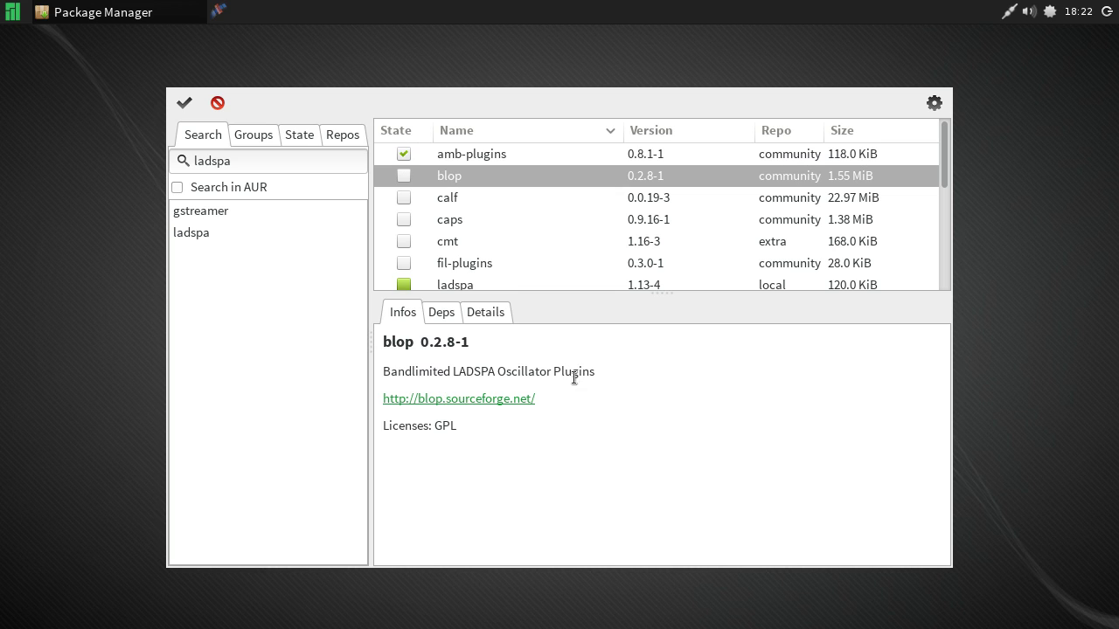
pyautogui.click(486, 312)
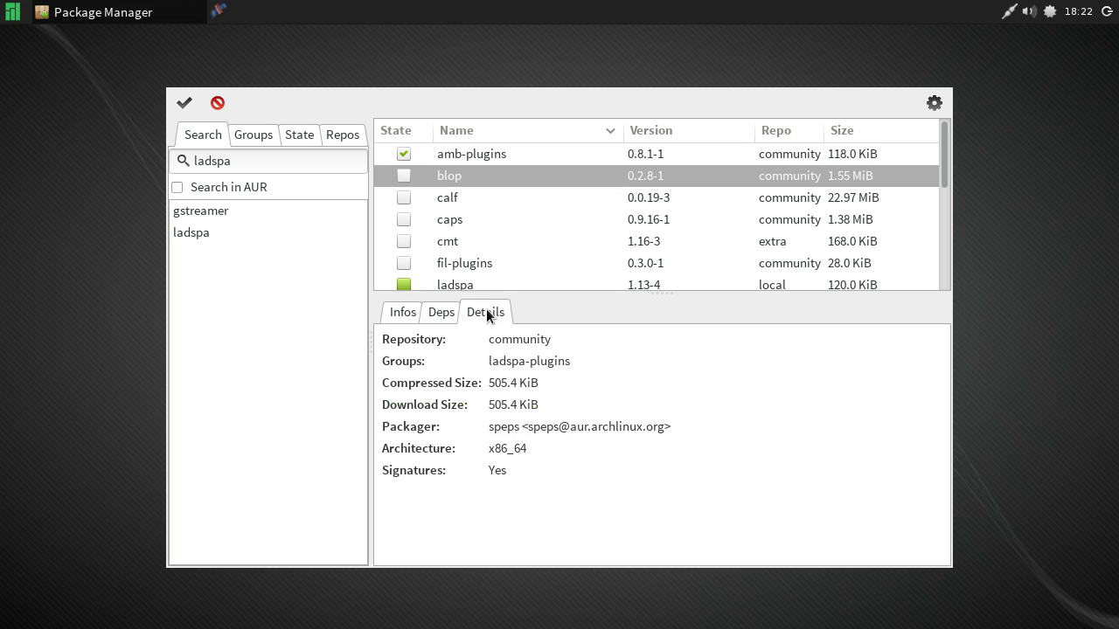
pyautogui.click(442, 315)
pyautogui.click(404, 312)
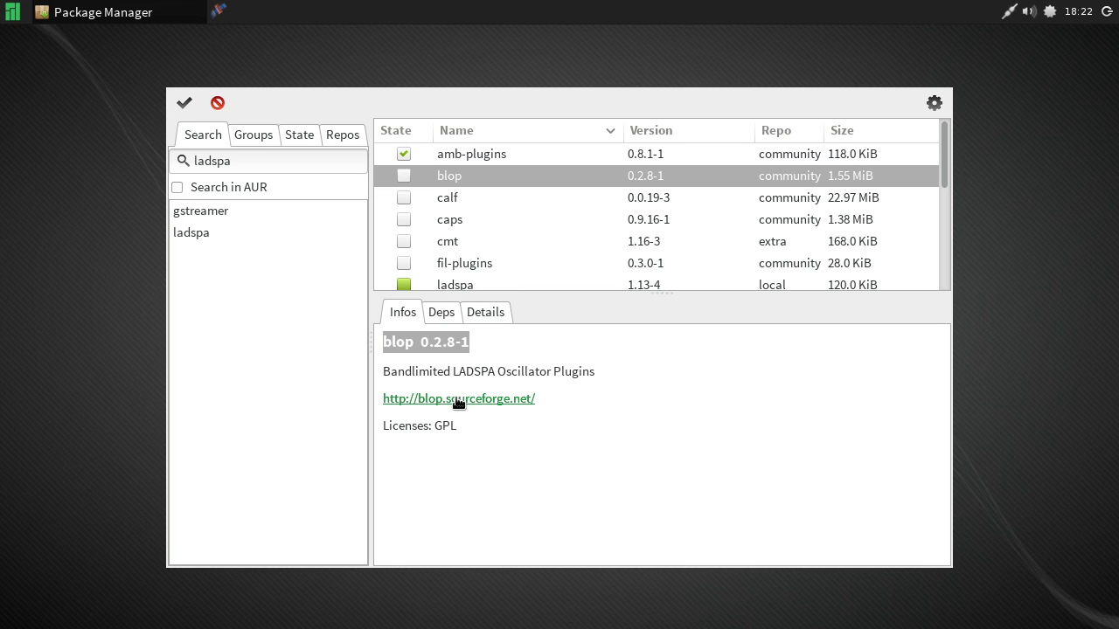
pyautogui.click(406, 179)
# - Skip calf and mark caps, cmt and fil-plugins for installation
pyautogui.click(416, 200)
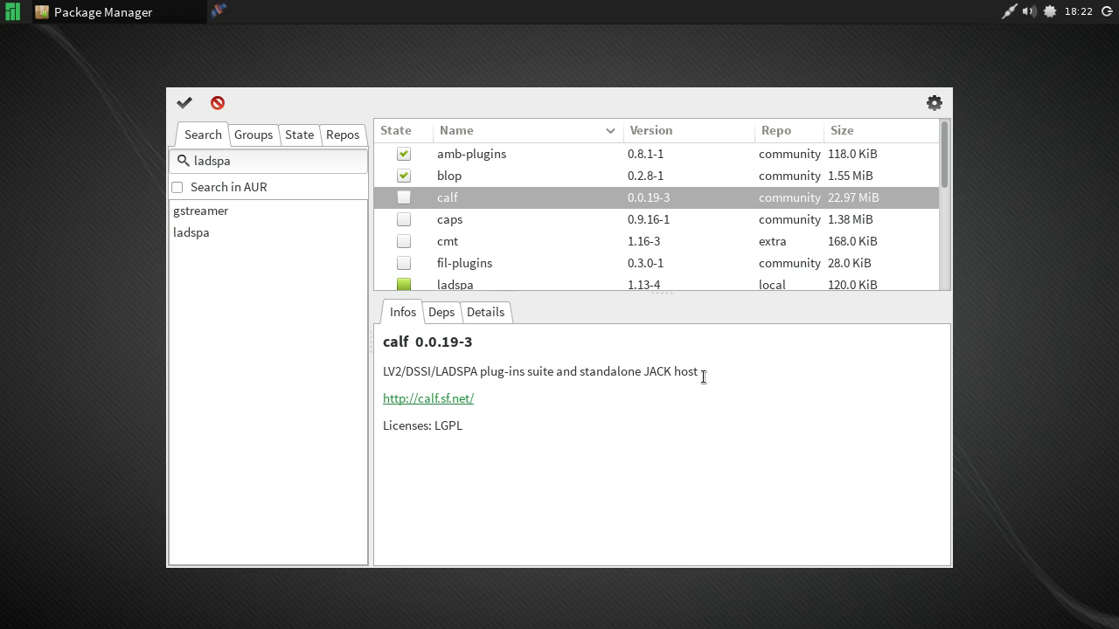
pyautogui.click(440, 222)
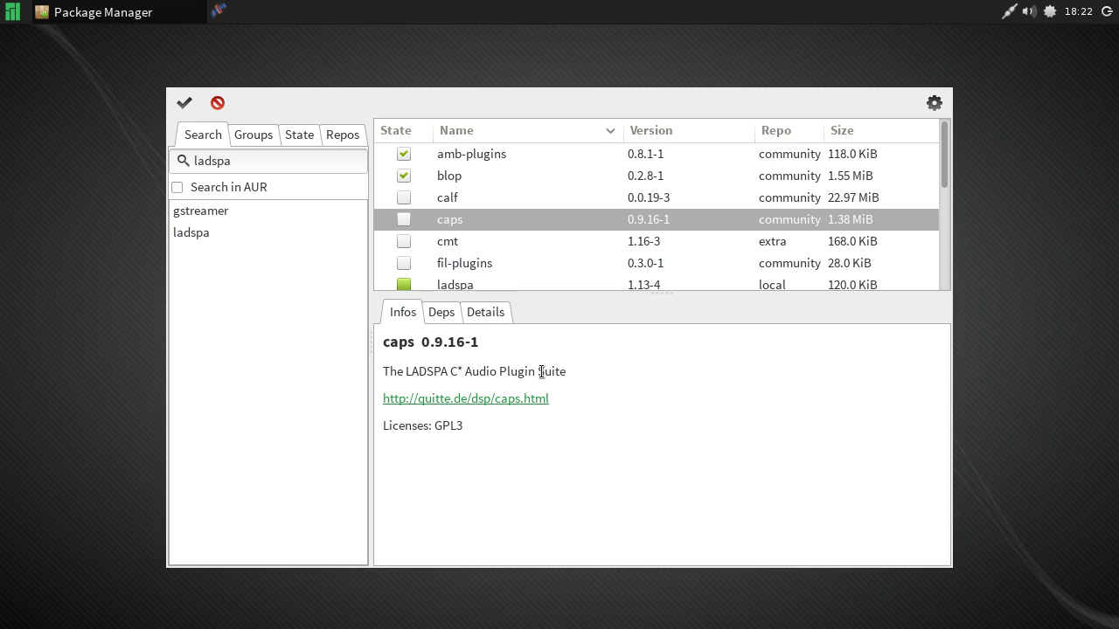
pyautogui.click(404, 219)
pyautogui.click(447, 246)
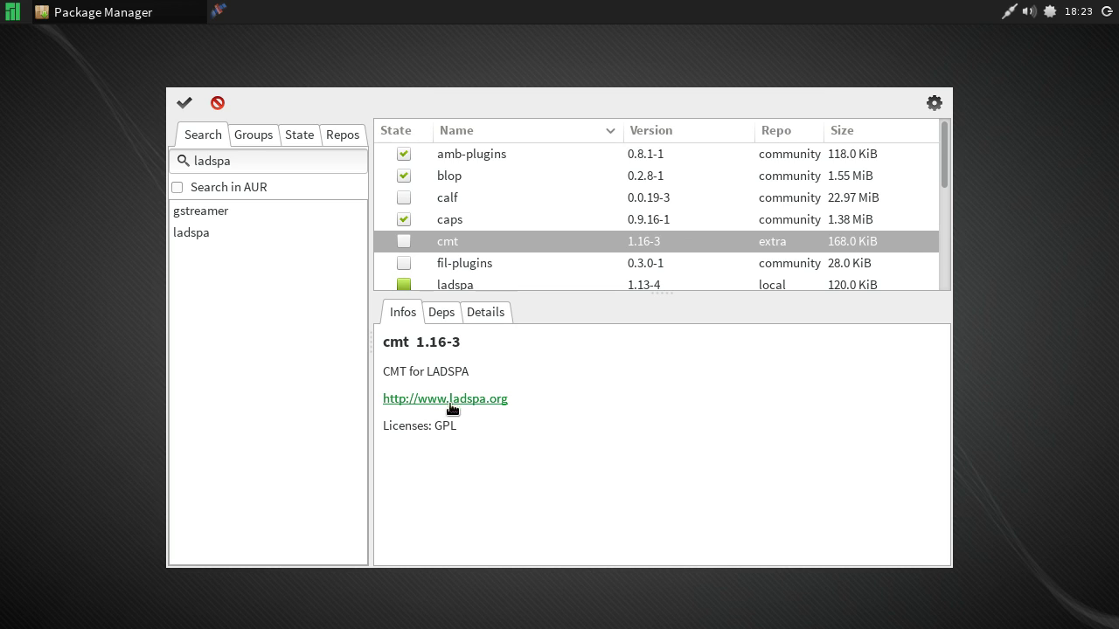
pyautogui.rightClick(405, 245)
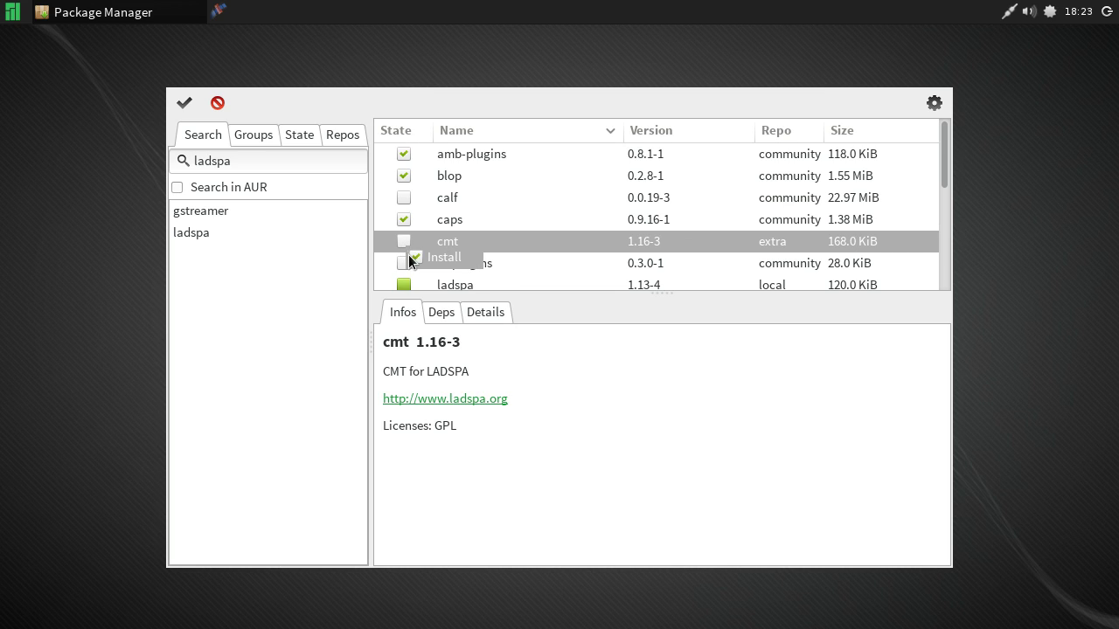
pyautogui.click(422, 255)
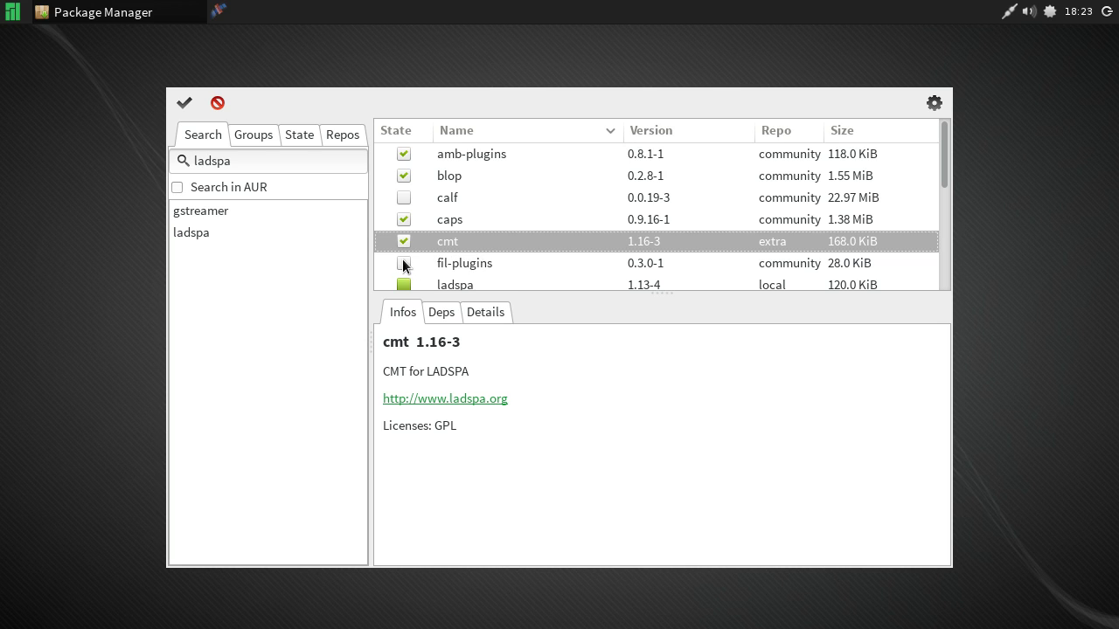
pyautogui.rightClick(405, 263)
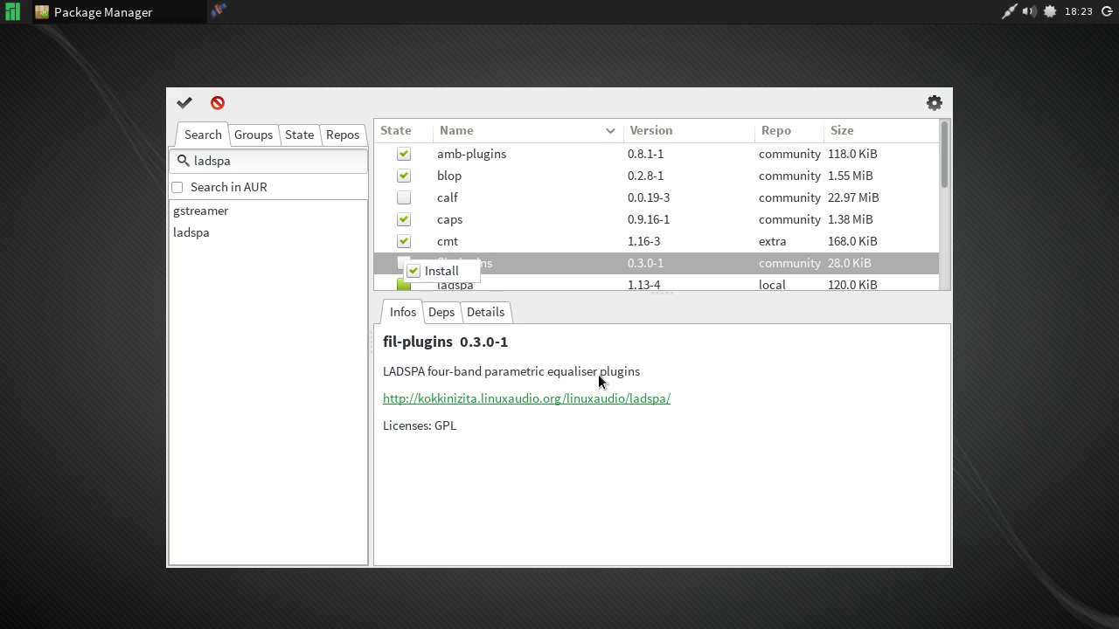
pyautogui.click(433, 273)
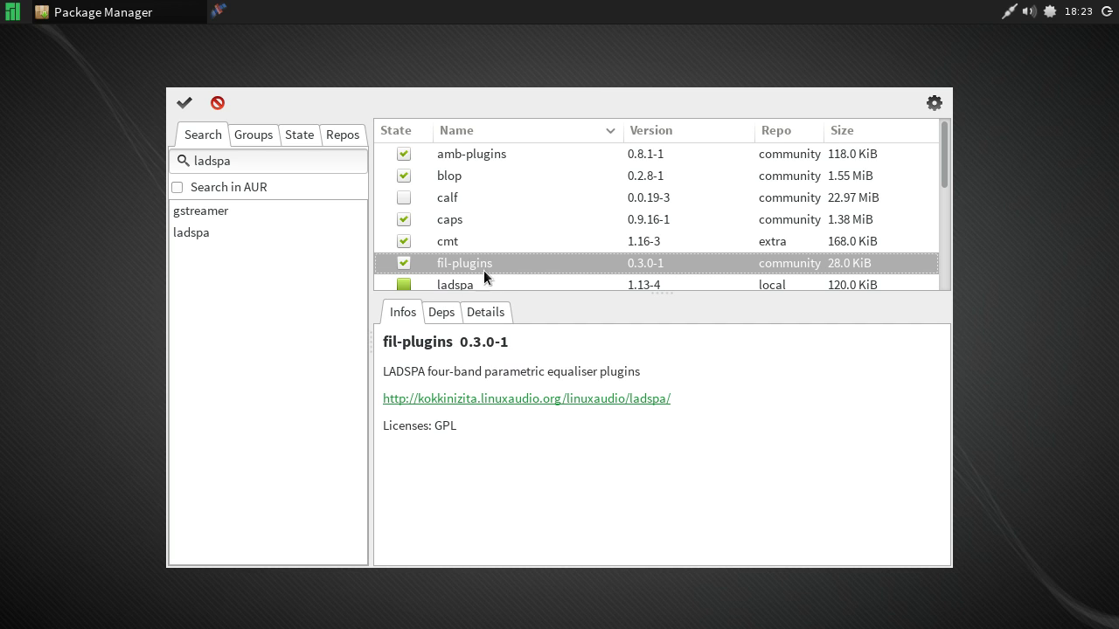
# - Mark lv2 and mcp-plugins for installation
pyautogui.scroll(-3, 453, 271)
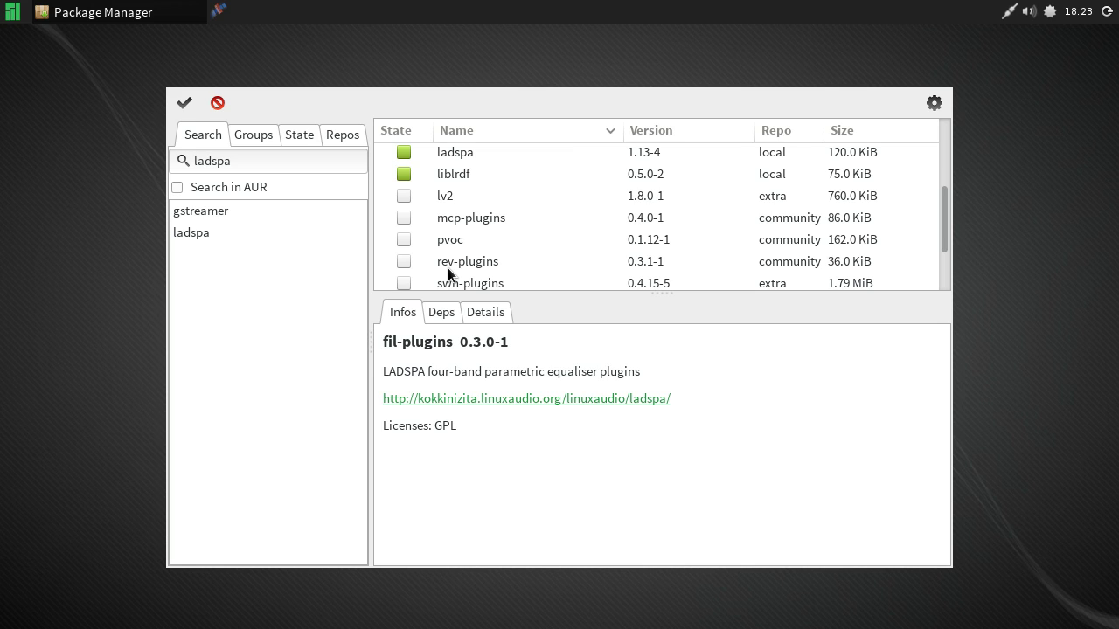
pyautogui.click(438, 198)
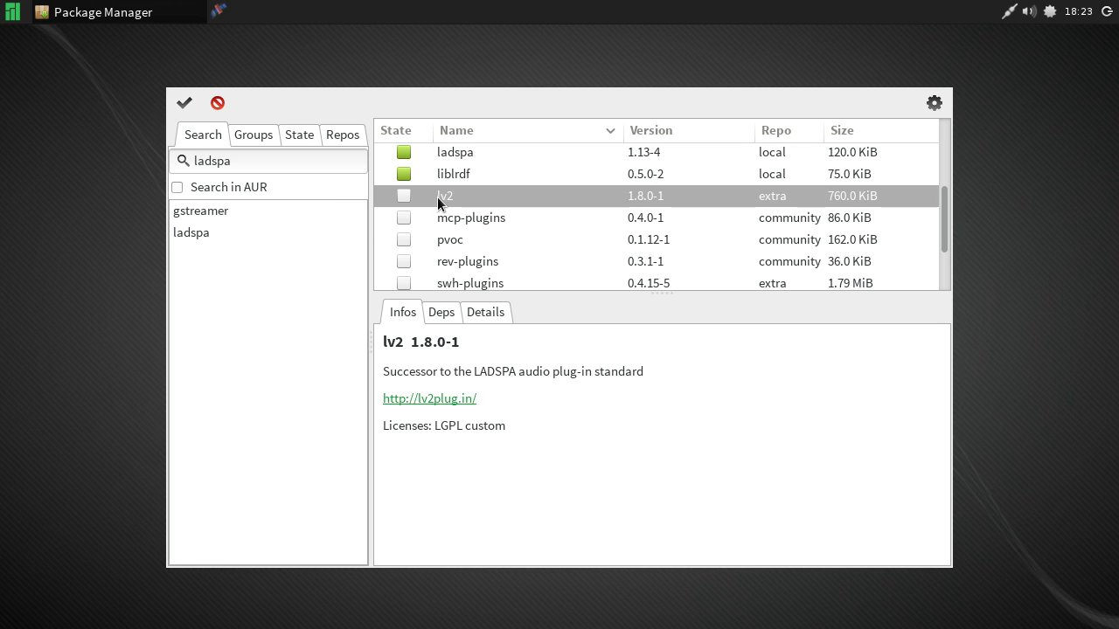
pyautogui.rightClick(403, 196)
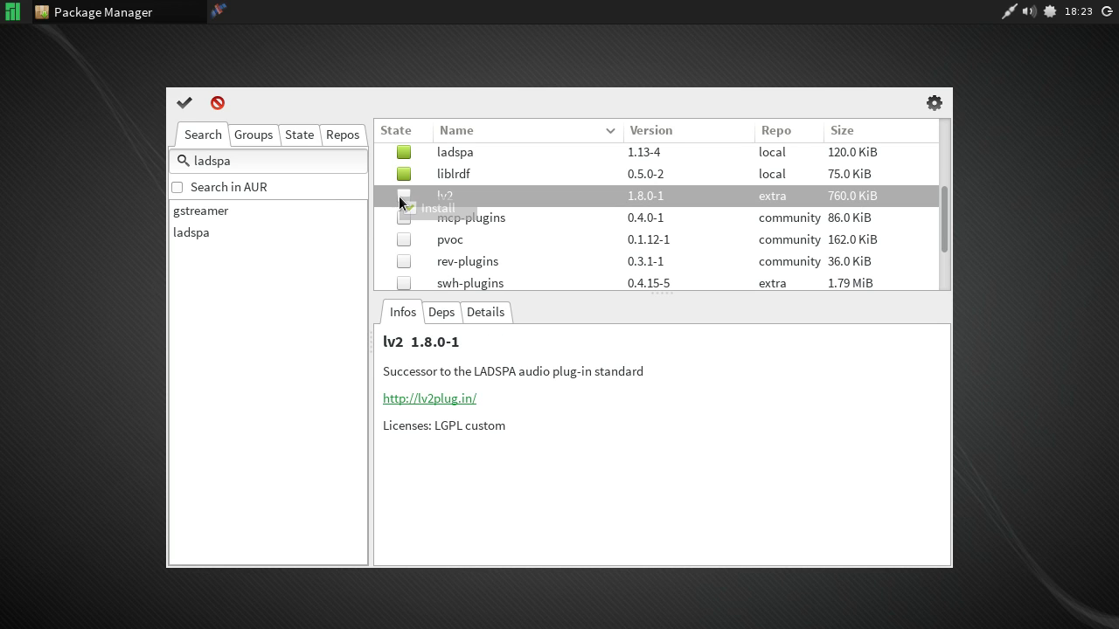
pyautogui.click(408, 214)
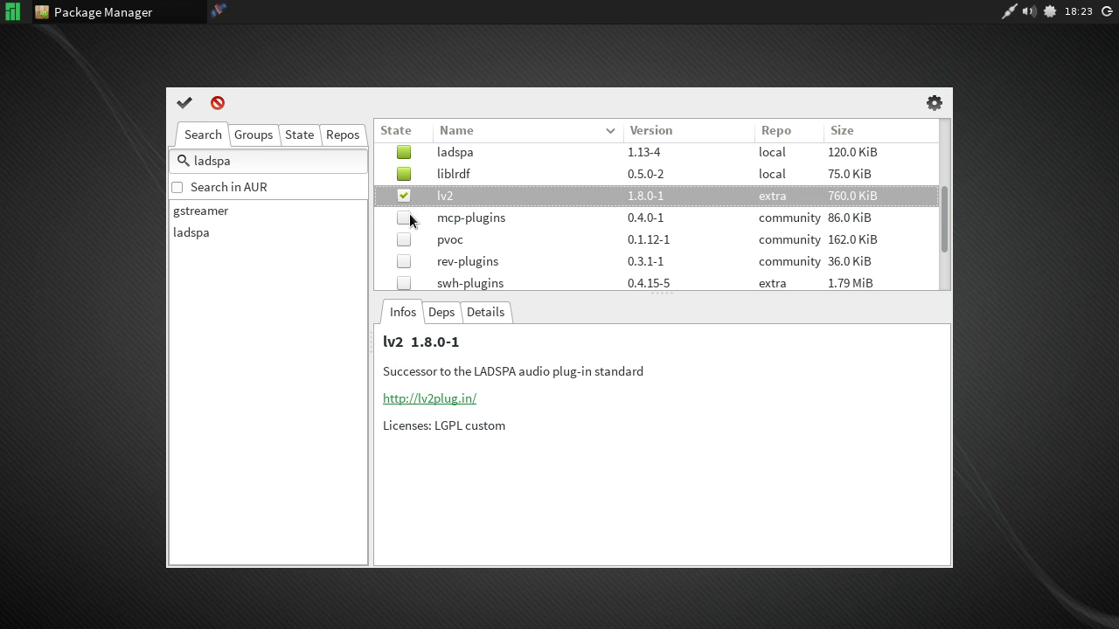
pyautogui.rightClick(409, 215)
pyautogui.click(420, 227)
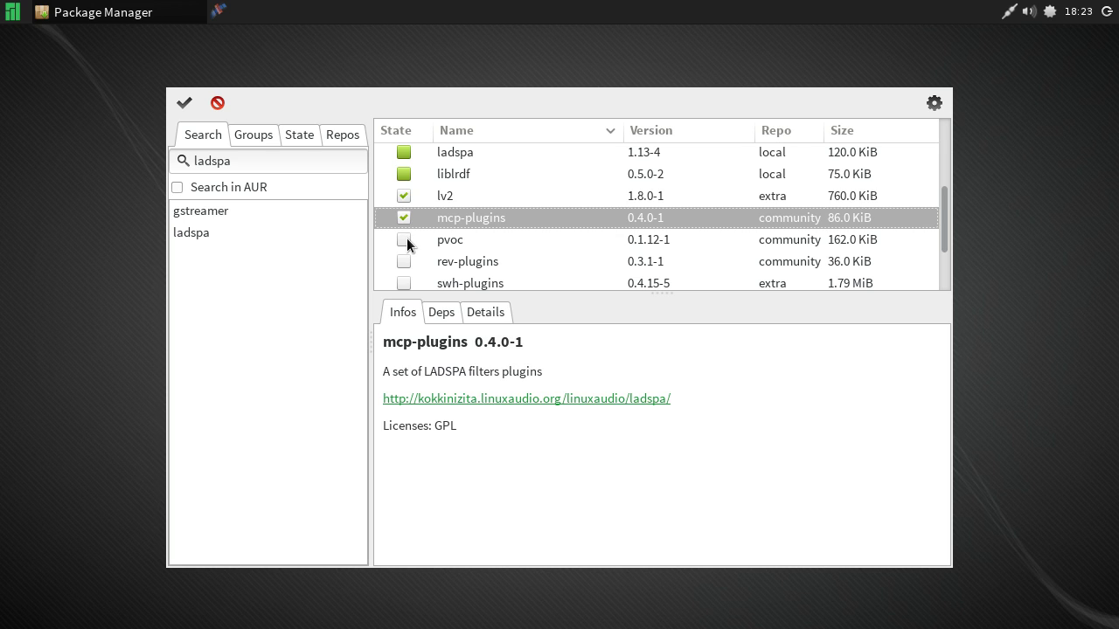
# - Mark pvoc and rev-plugins for installation
pyautogui.click(407, 238)
pyautogui.rightClick(400, 236)
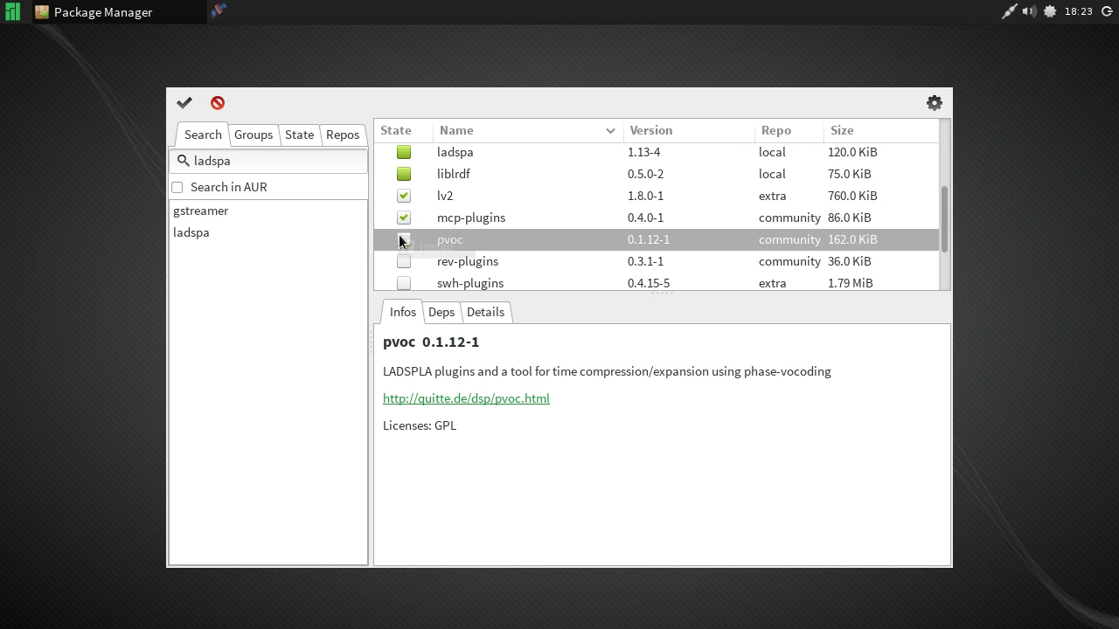
pyautogui.click(406, 252)
pyautogui.click(407, 264)
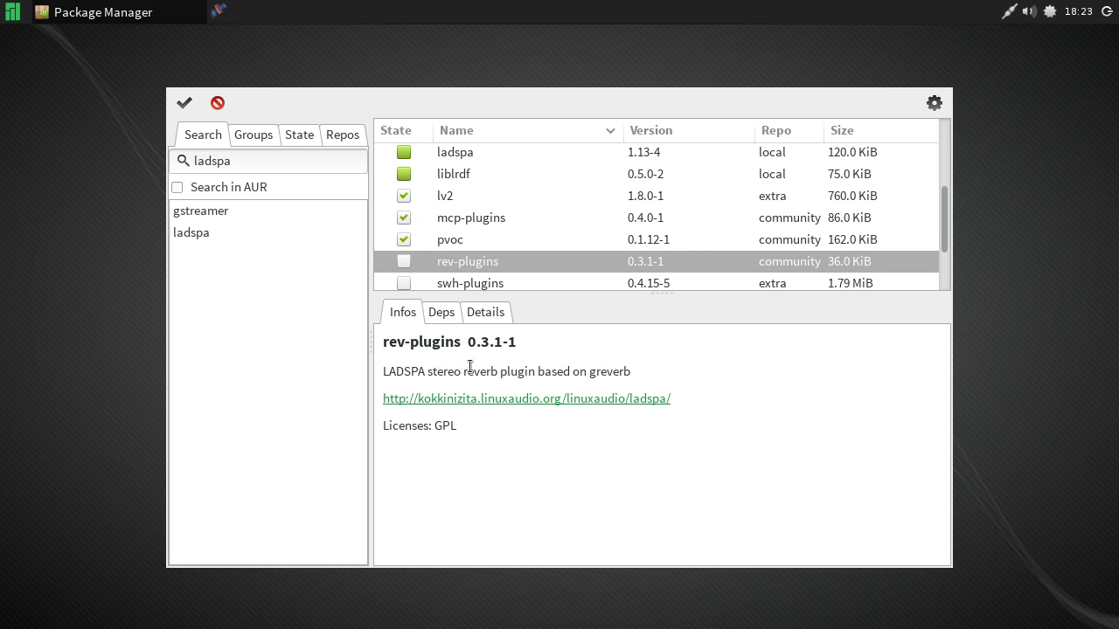
pyautogui.rightClick(403, 261)
pyautogui.click(418, 276)
# - Mark swh-plugins and tap-plugins for installation
pyautogui.scroll(-1, 418, 276)
pyautogui.scroll(-1, 418, 277)
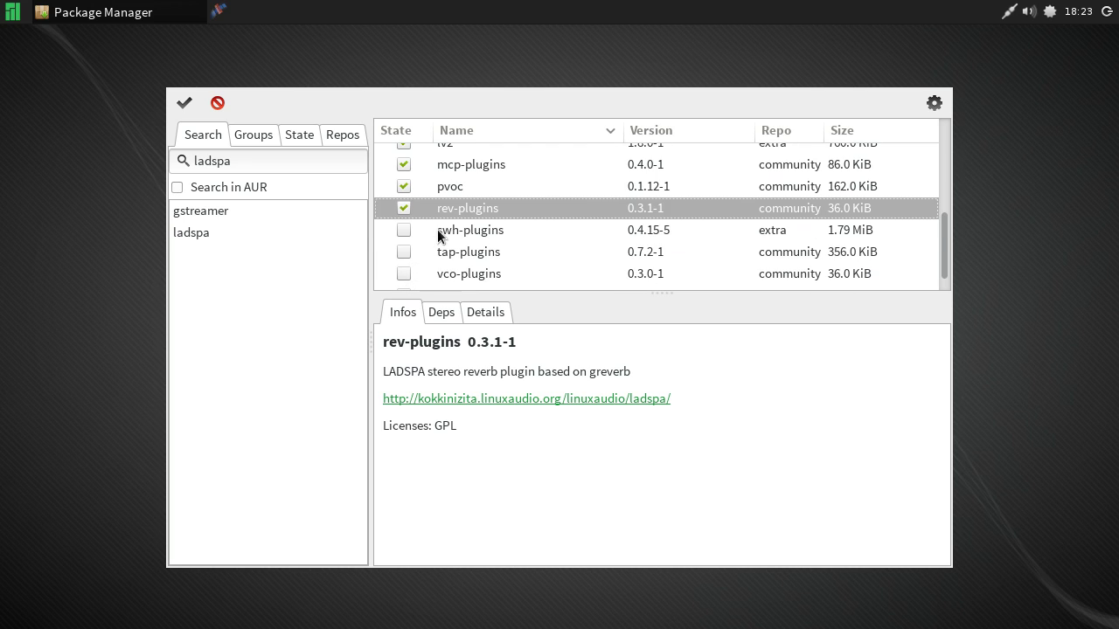
pyautogui.click(438, 232)
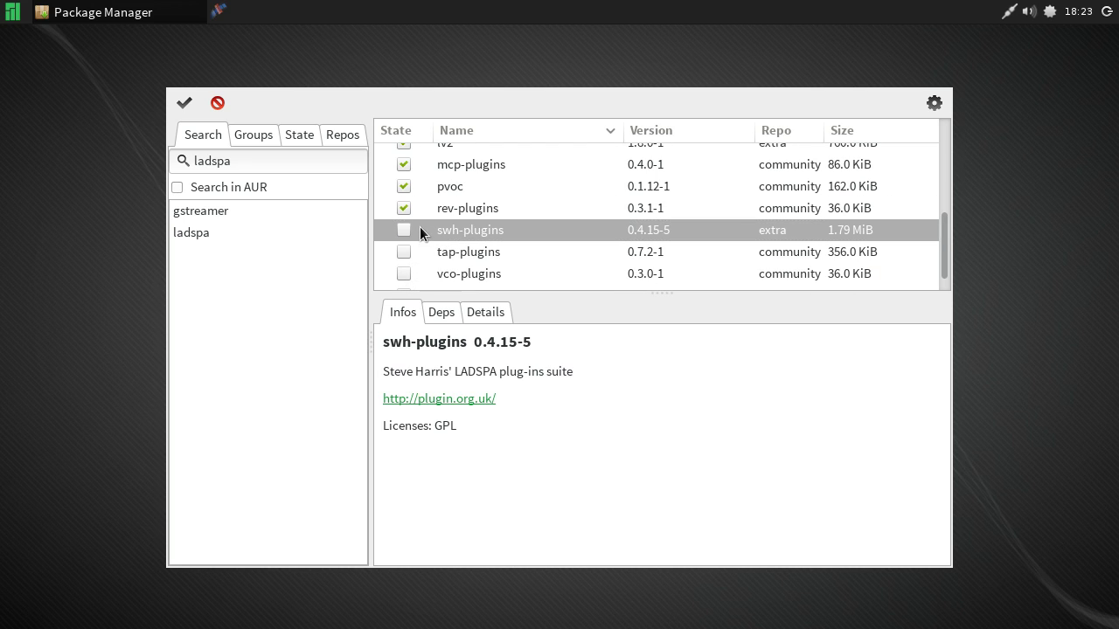
pyautogui.rightClick(399, 232)
pyautogui.click(420, 245)
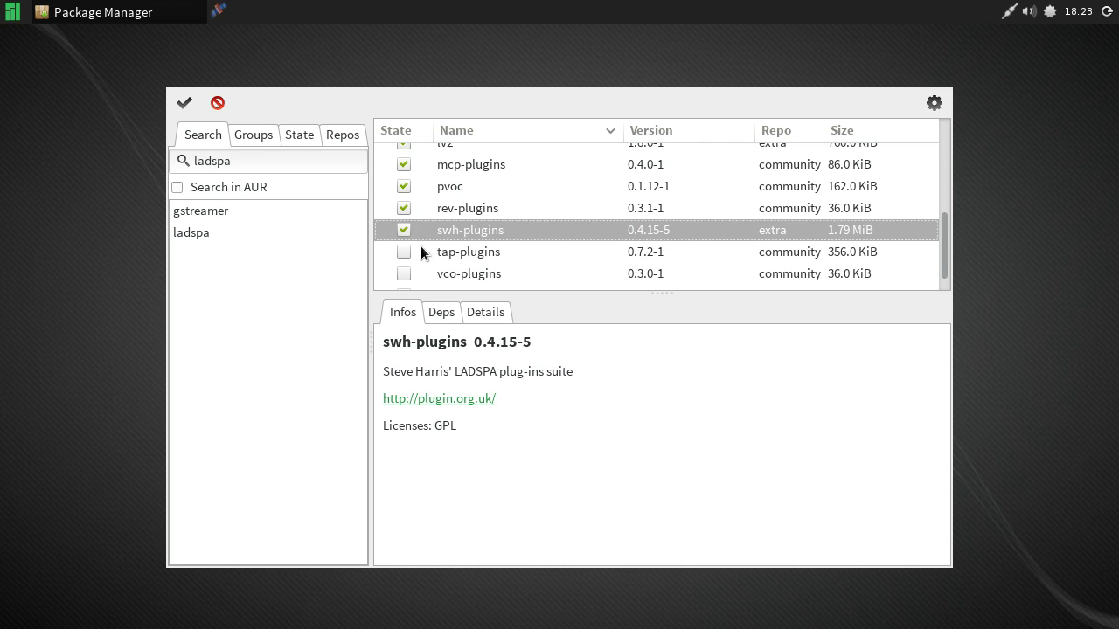
pyautogui.click(418, 251)
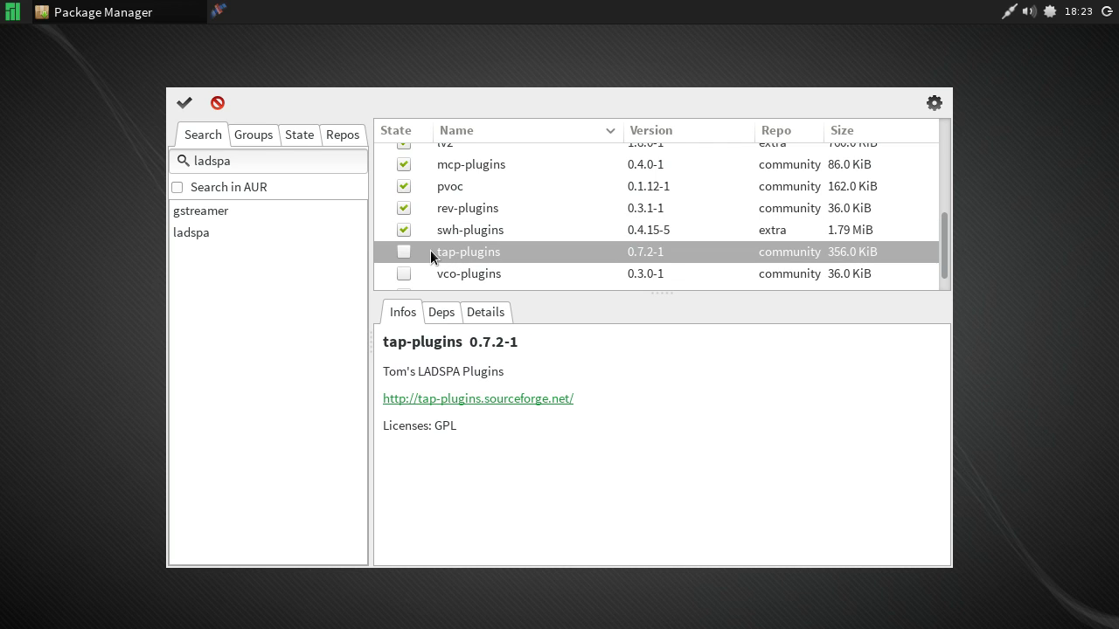
pyautogui.rightClick(400, 253)
pyautogui.click(414, 267)
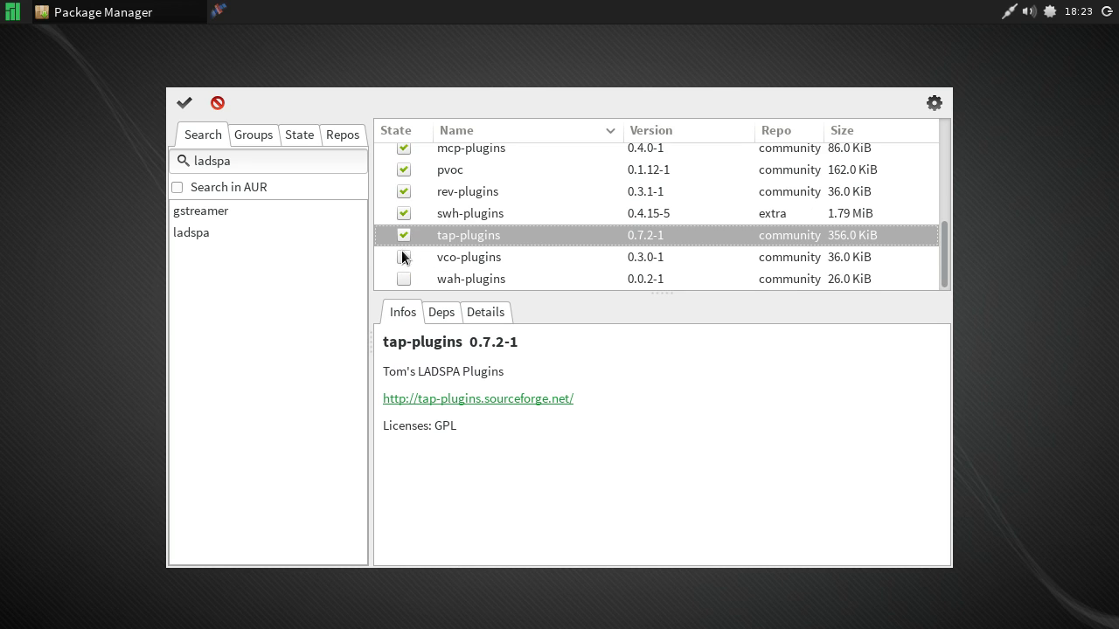
# - Mark vco-plugins and wah-plugins for installation
pyautogui.rightClick(401, 252)
pyautogui.click(411, 261)
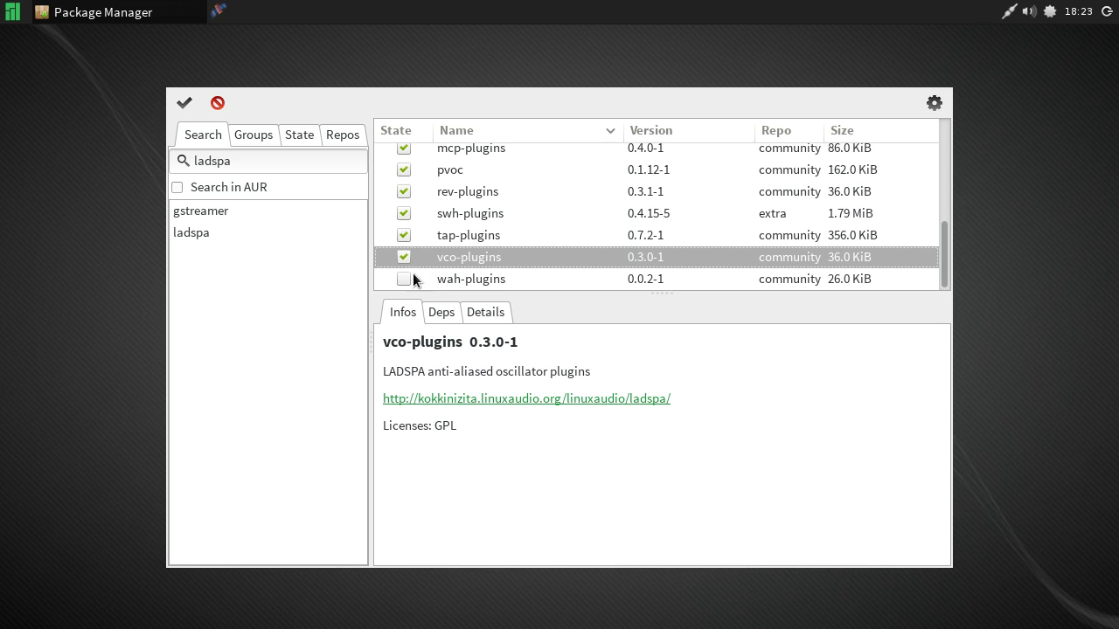
pyautogui.rightClick(403, 280)
pyautogui.click(424, 289)
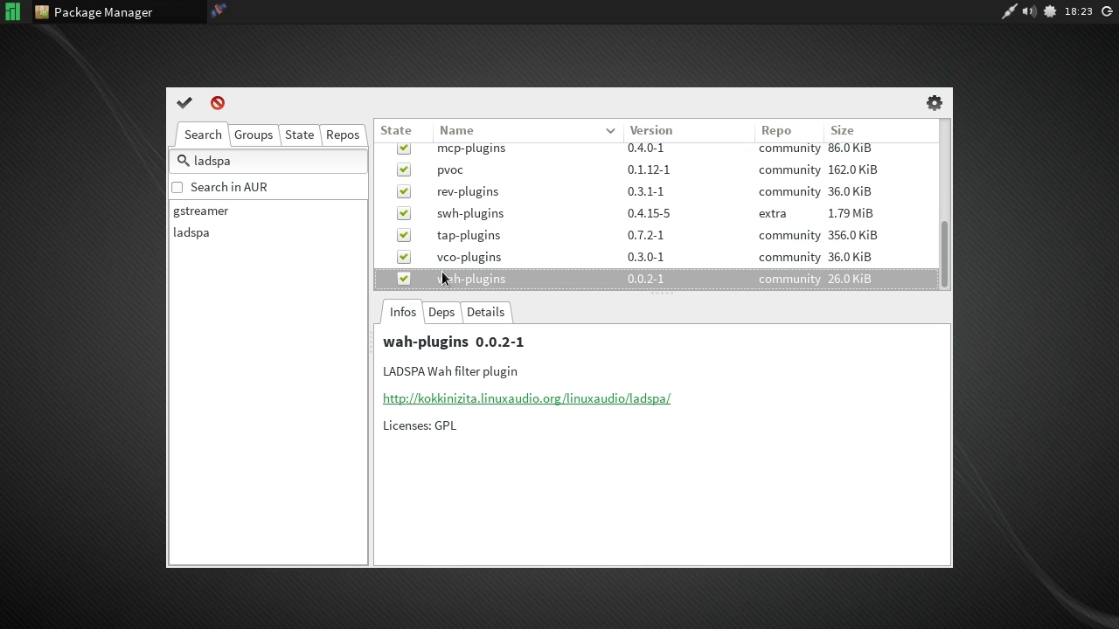
# - Apply the marked LADSPA installs, confirm the transaction summary, authorise with the root password, then close
pyautogui.click(184, 105)
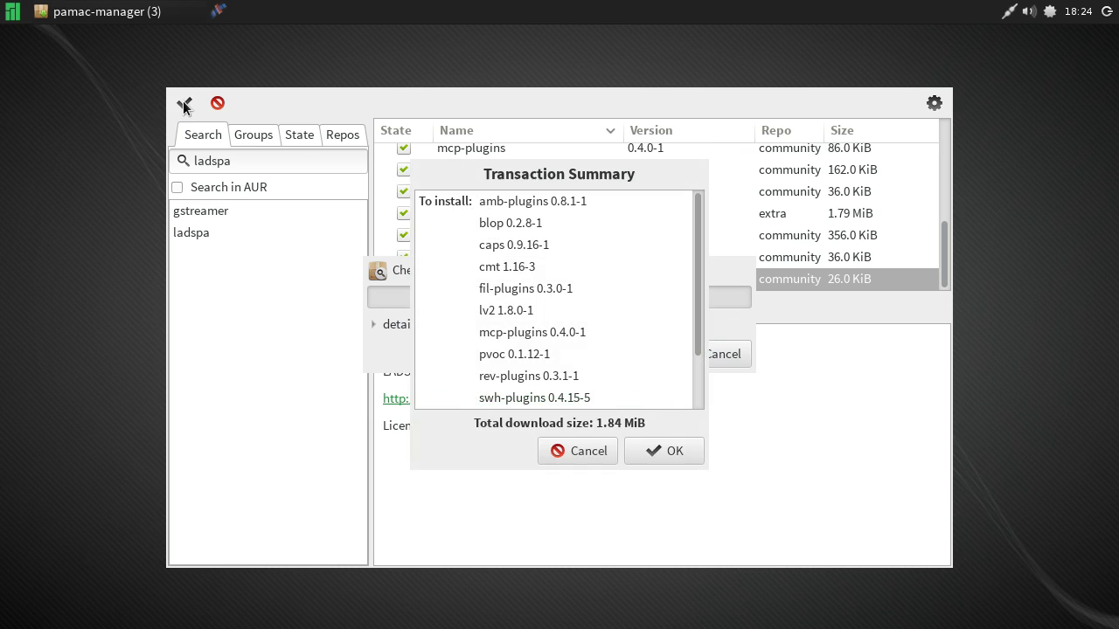
pyautogui.scroll(-2, 601, 229)
pyautogui.scroll(3, 601, 224)
pyautogui.click(669, 453)
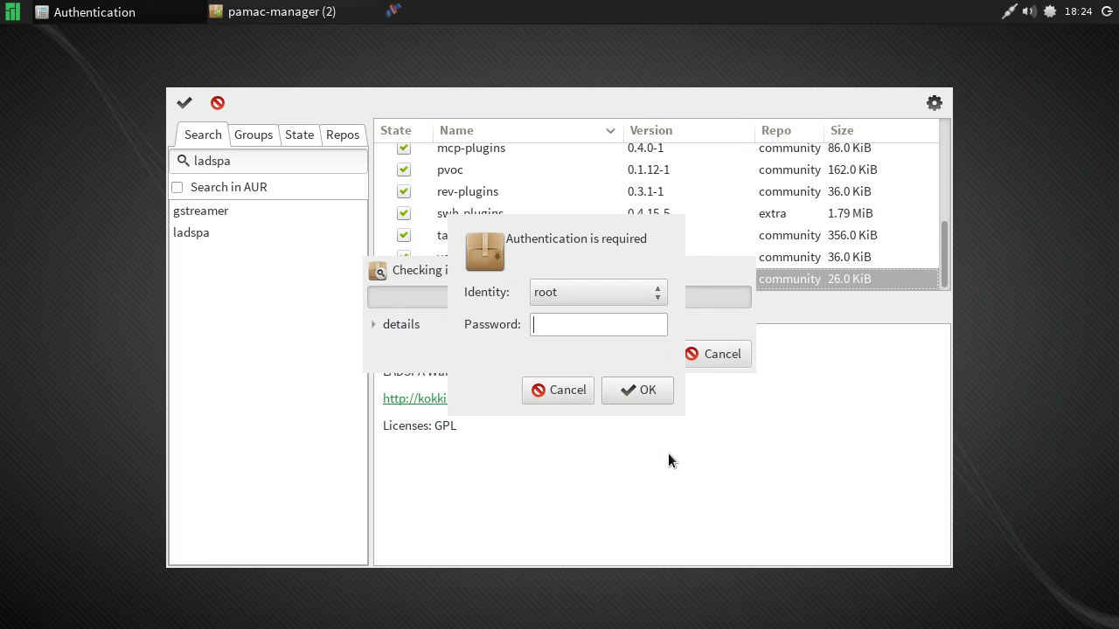
pyautogui.write('•••')
pyautogui.press('Return')
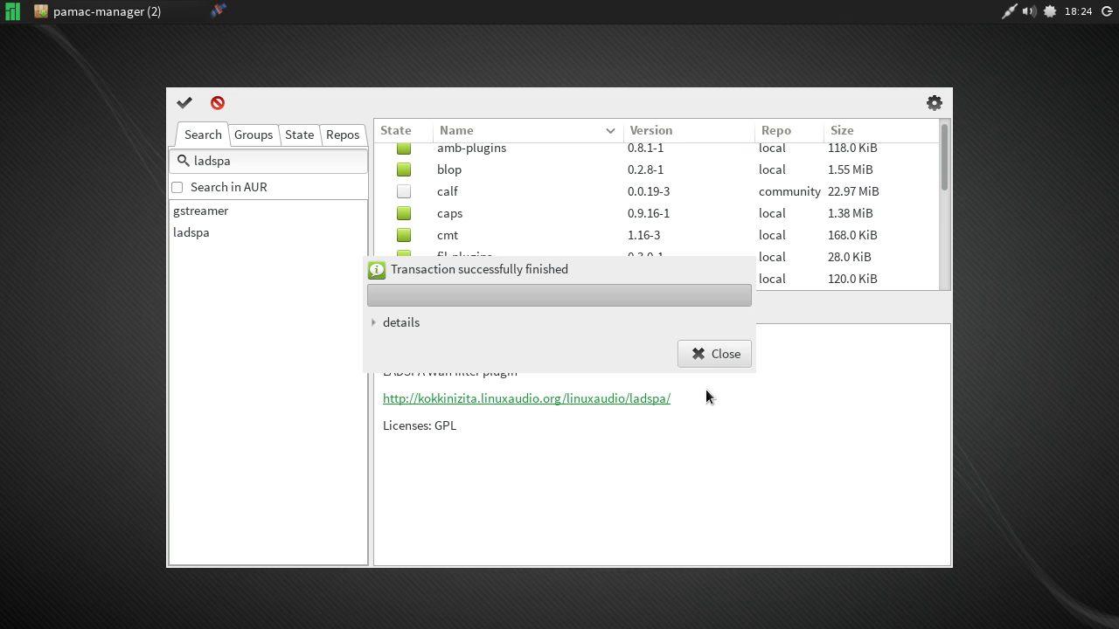
pyautogui.click(718, 359)
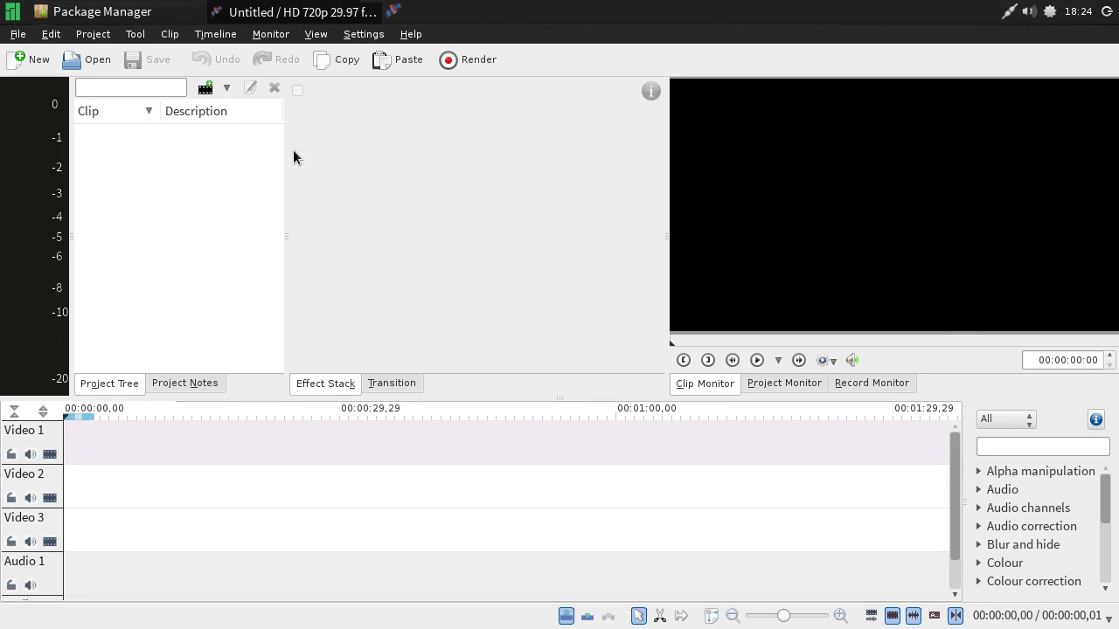
pyautogui.click(979, 490)
pyautogui.scroll(-3, 1026, 531)
pyautogui.scroll(-10, 1025, 531)
pyautogui.scroll(-14, 1026, 536)
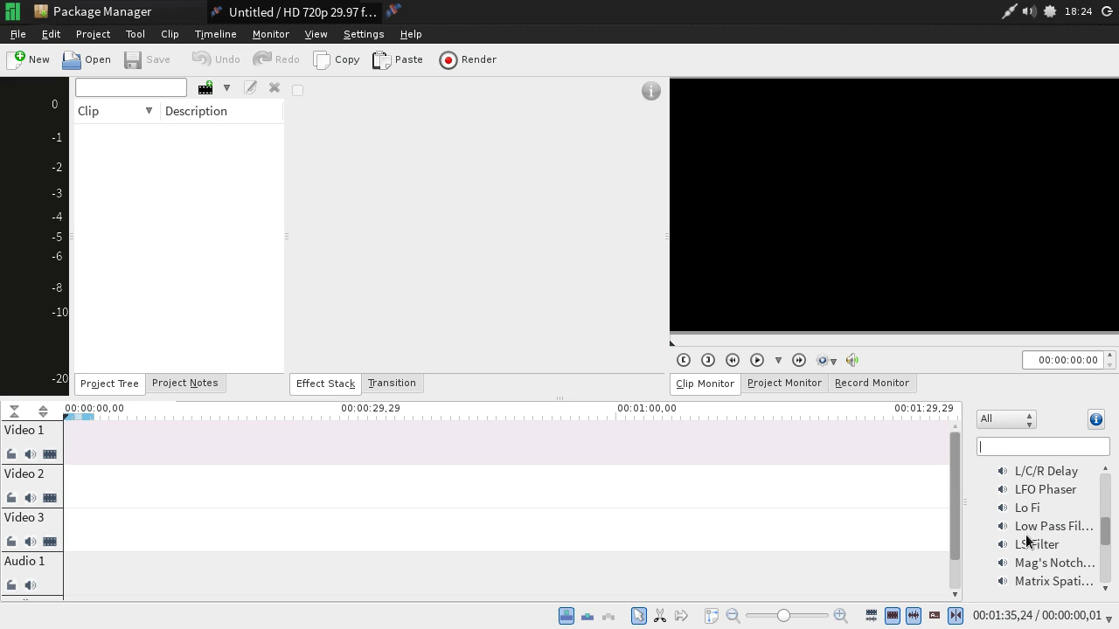
pyautogui.scroll(-15, 1026, 537)
pyautogui.scroll(-15, 1028, 542)
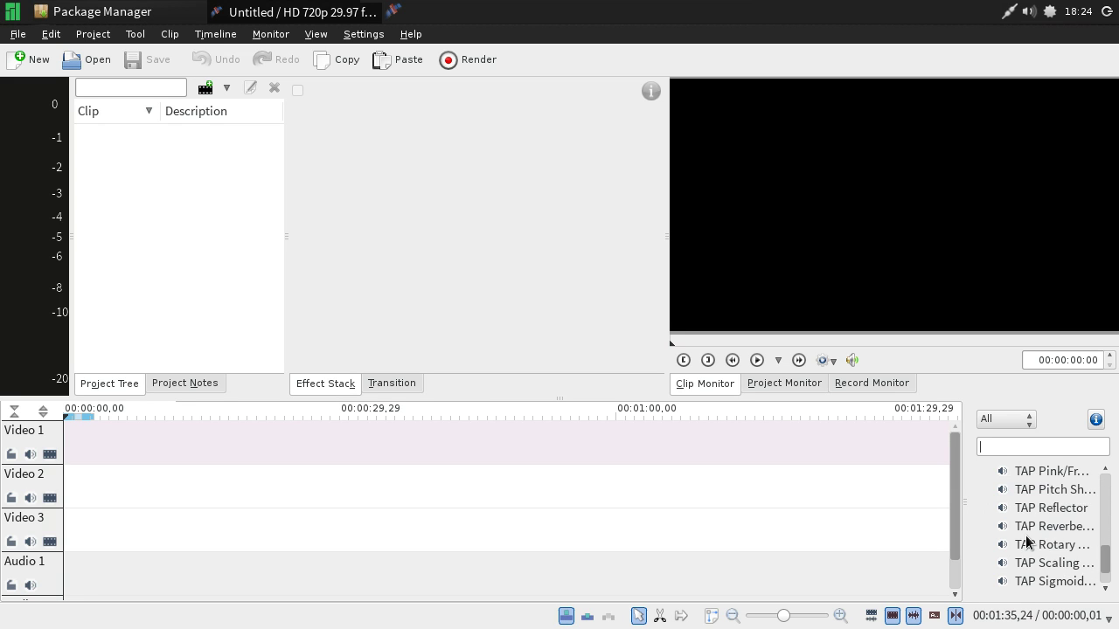
pyautogui.scroll(-12, 1026, 535)
pyautogui.scroll(20, 1025, 535)
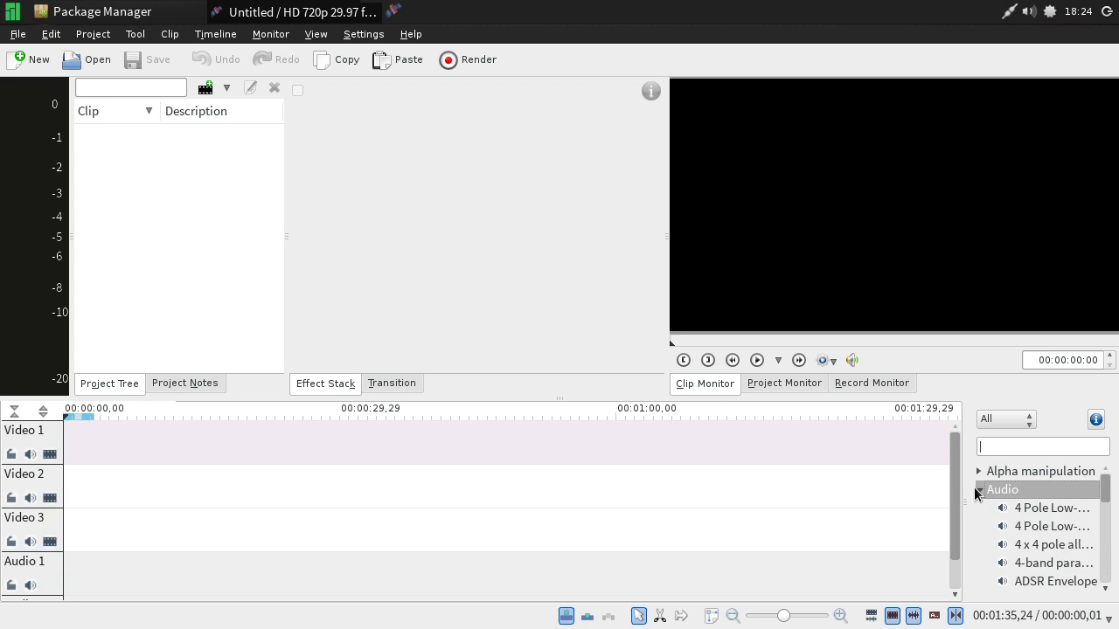
pyautogui.click(978, 490)
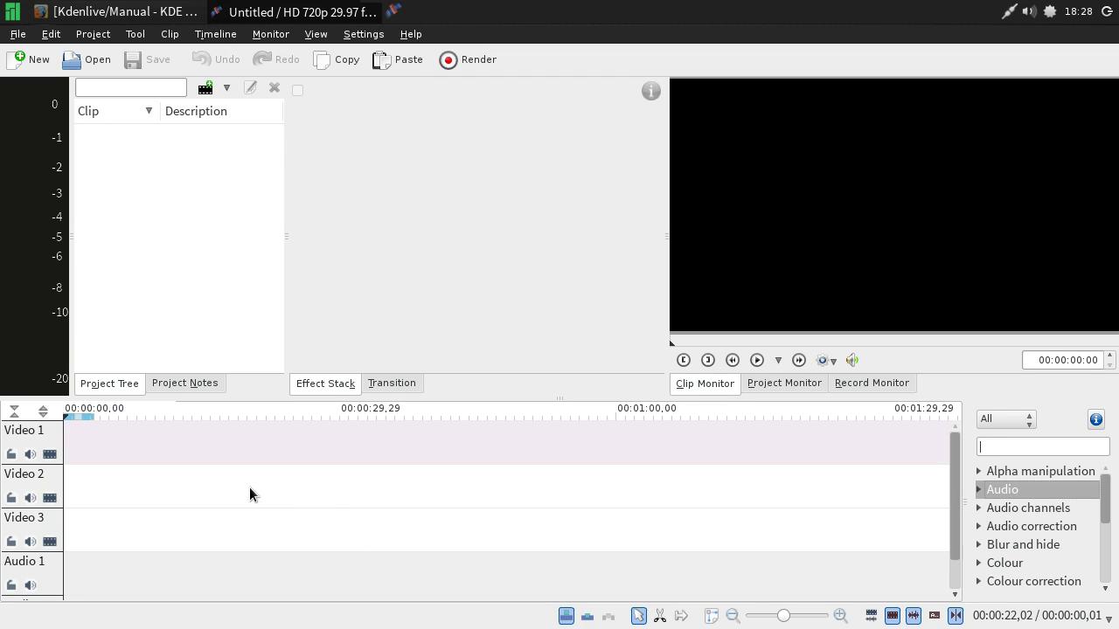
# - Skim the Kdenlive manual's Quick Start page in Firefox, then move to the discussion board tab
pyautogui.click(124, 19)
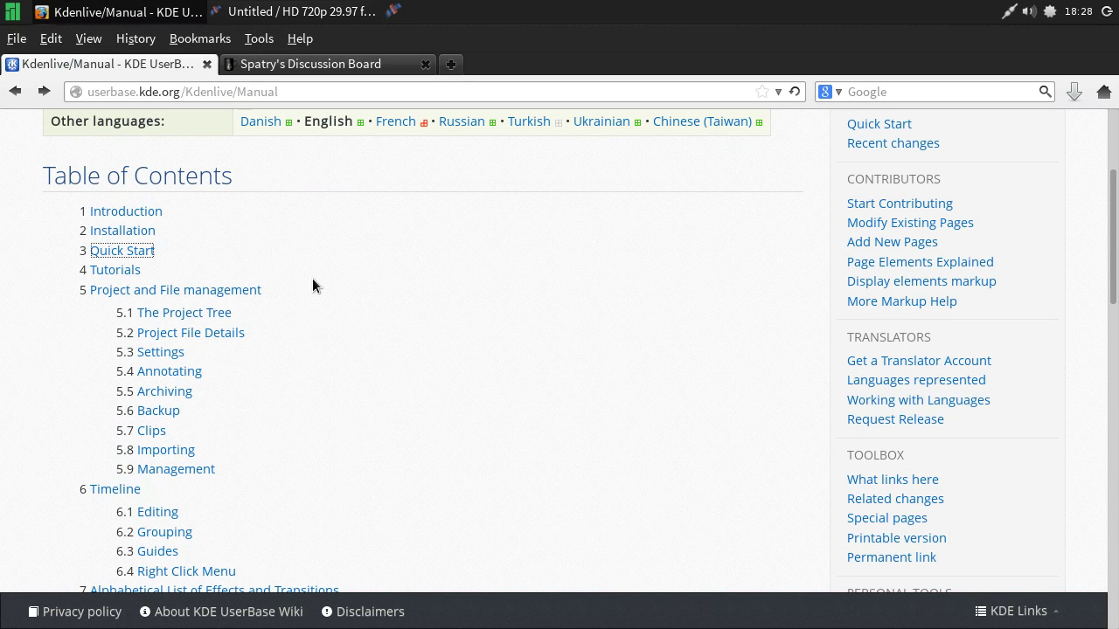
pyautogui.click(136, 254)
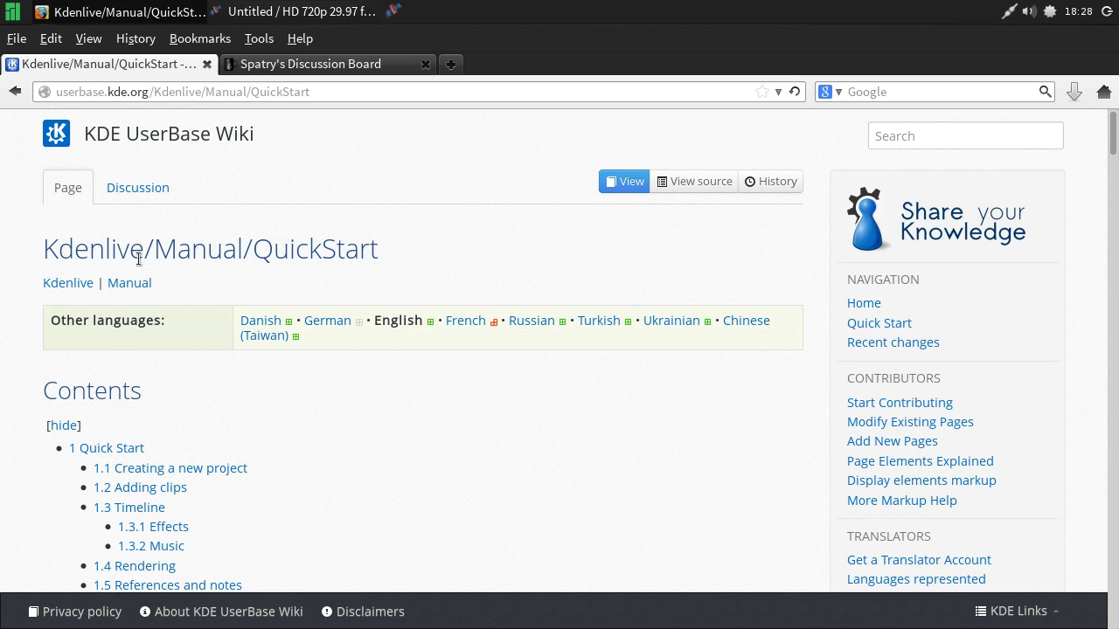
pyautogui.scroll(-6, 349, 484)
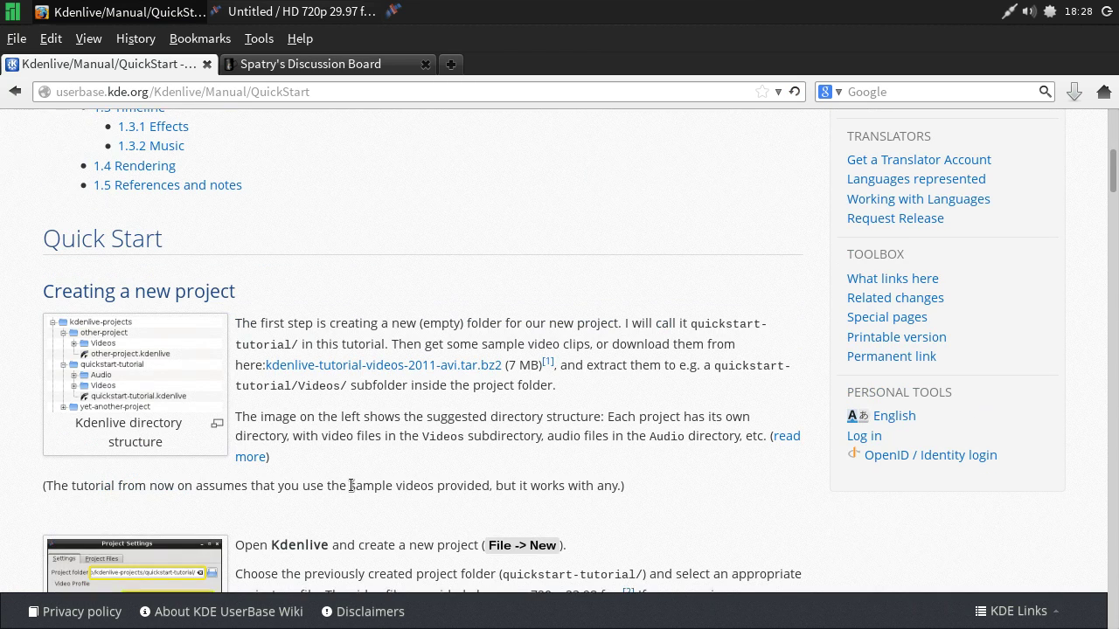
pyautogui.scroll(-2, 346, 485)
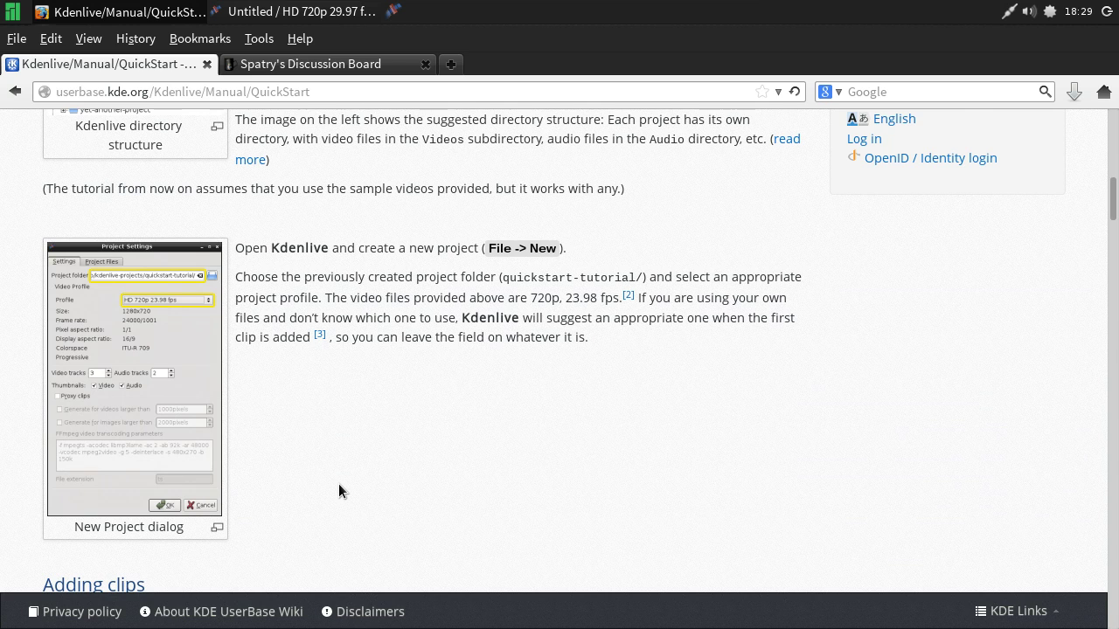
pyautogui.scroll(-6, 384, 510)
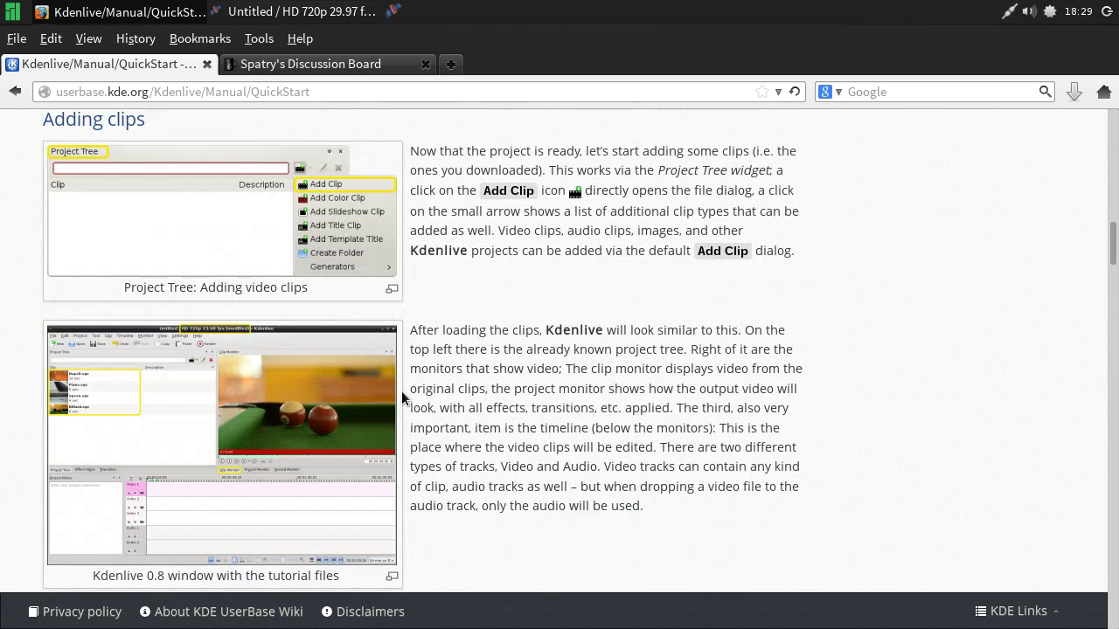
pyautogui.scroll(-2, 402, 394)
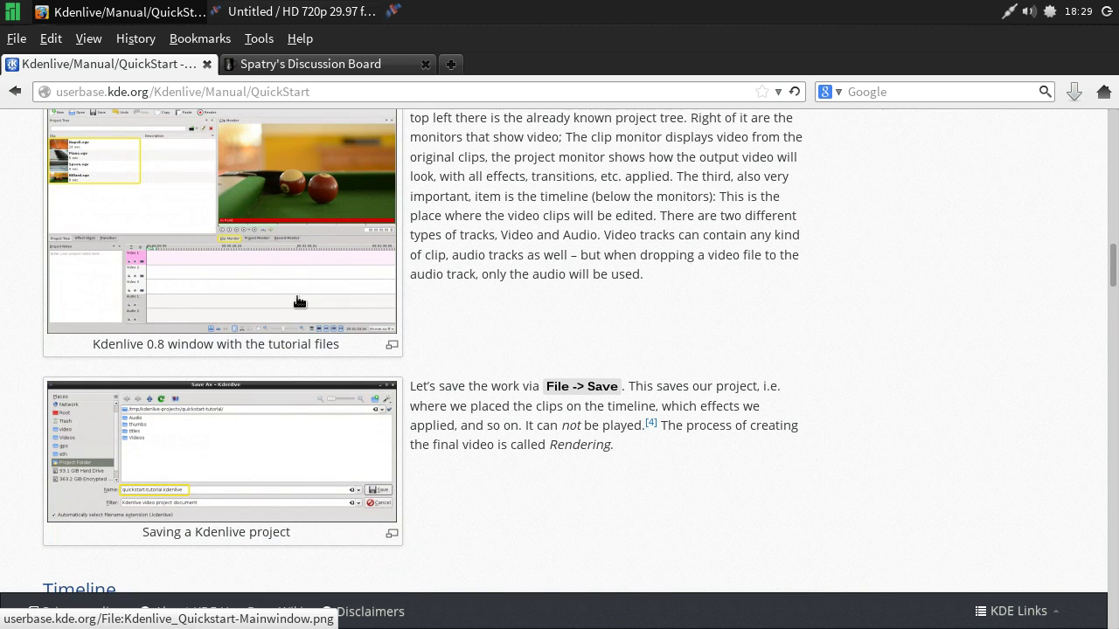
pyautogui.scroll(-1, 299, 301)
pyautogui.scroll(-4, 299, 301)
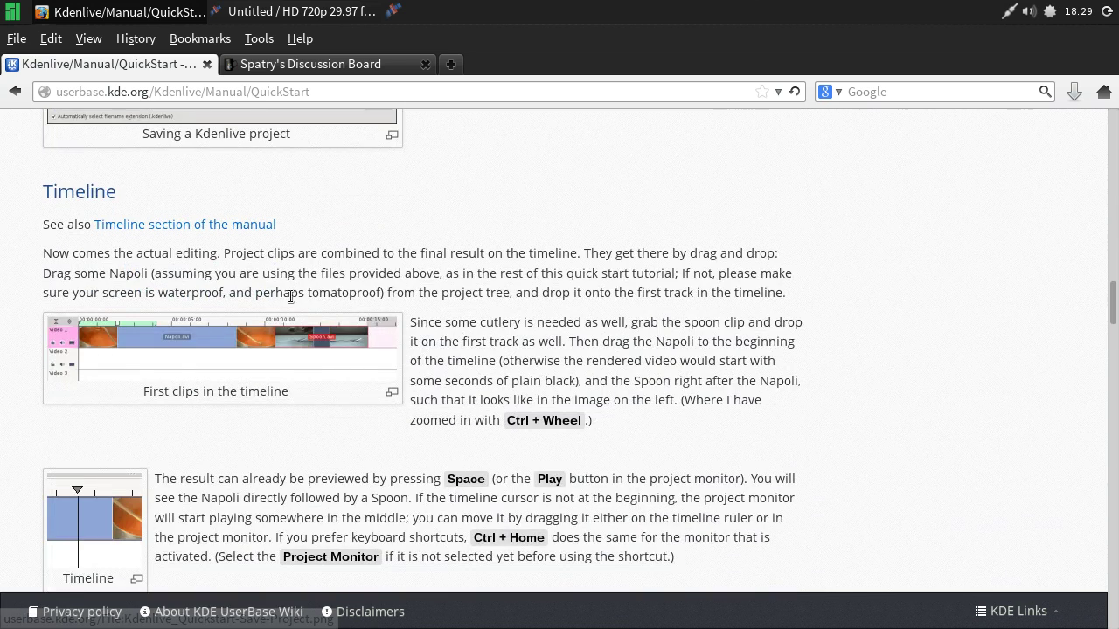
pyautogui.scroll(-11, 291, 299)
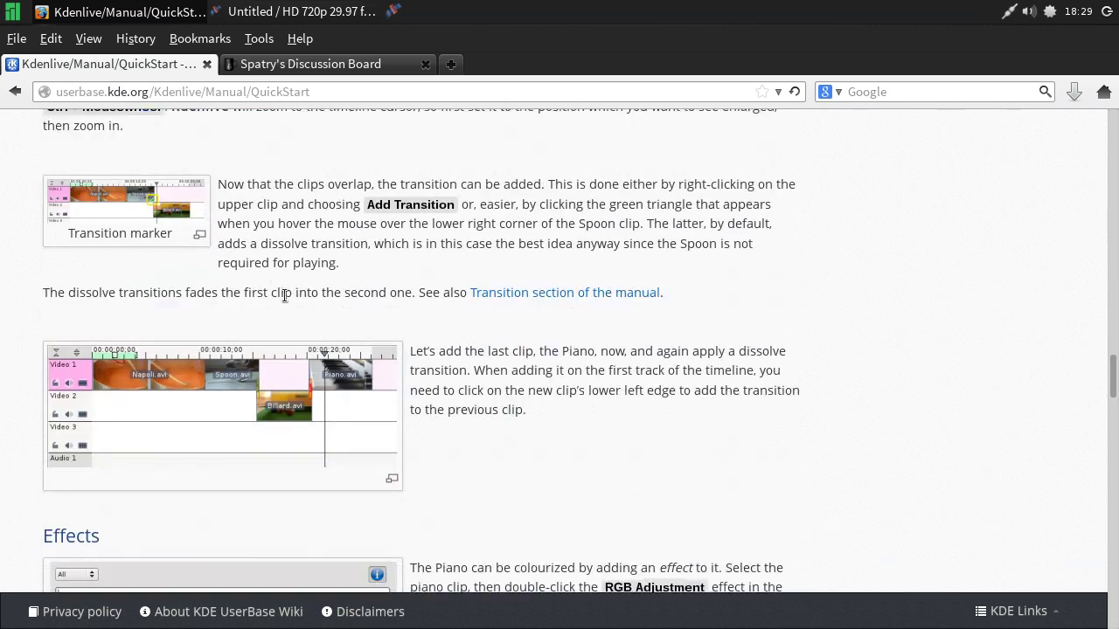
pyautogui.scroll(-9, 282, 294)
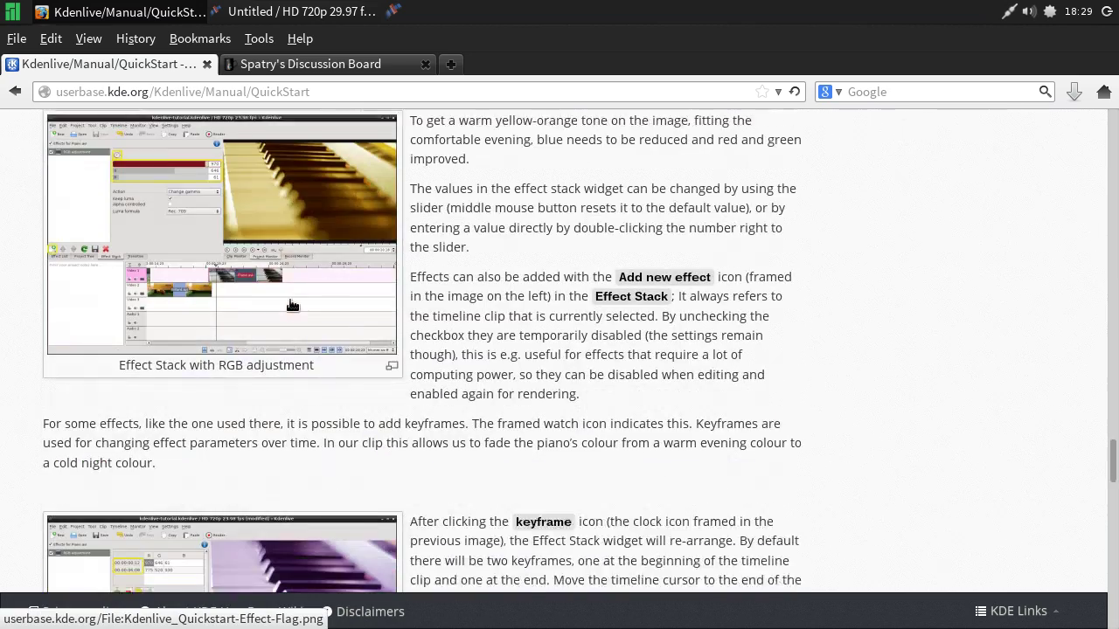
pyautogui.scroll(-4, 300, 305)
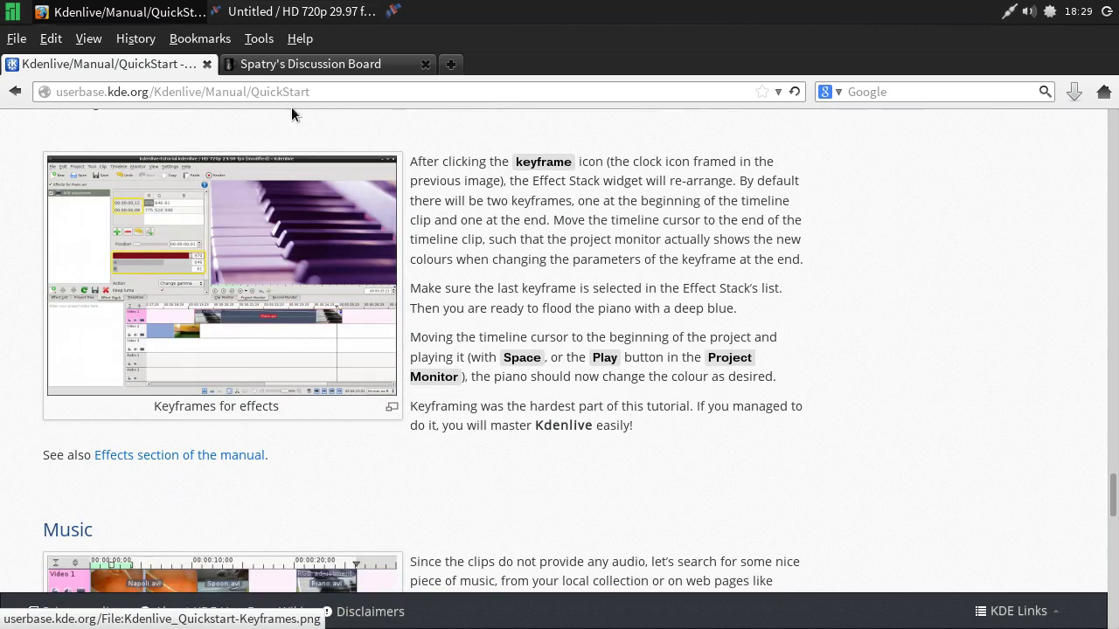
pyautogui.click(304, 66)
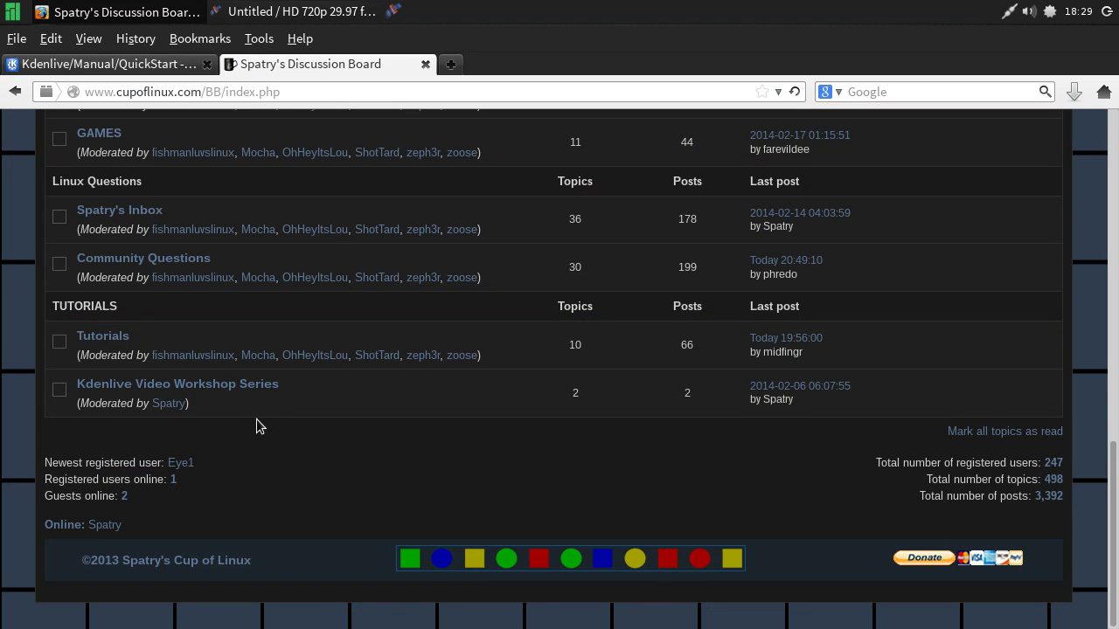
# - Go via the site home page back to the forum index and enter Kdenlive Video Workshop Series
pyautogui.scroll(2, 318, 442)
pyautogui.scroll(9, 319, 438)
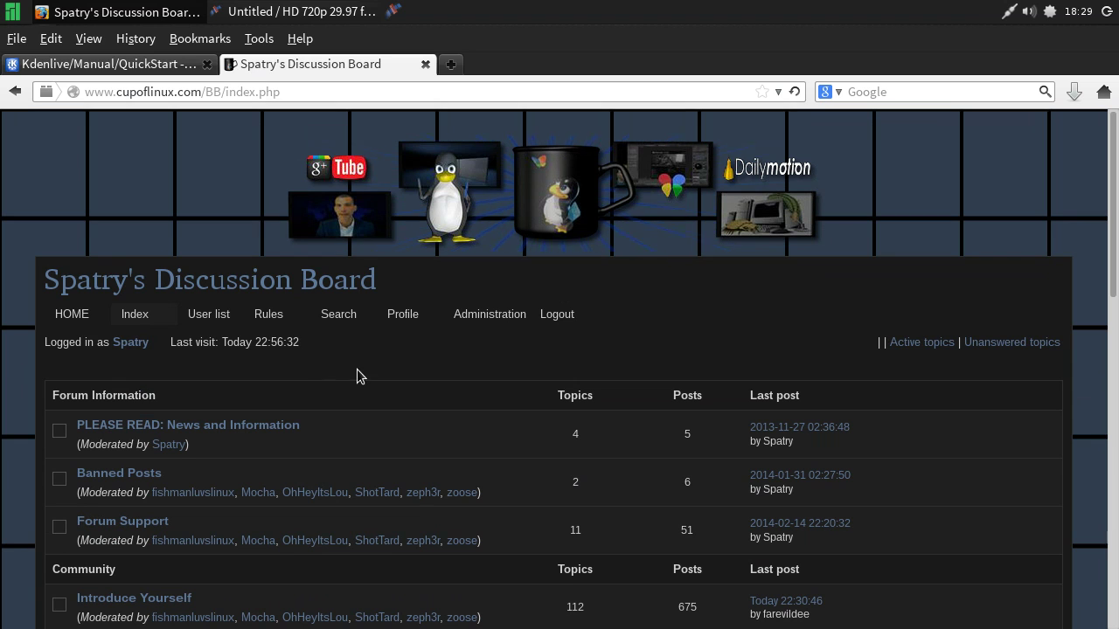
pyautogui.click(80, 314)
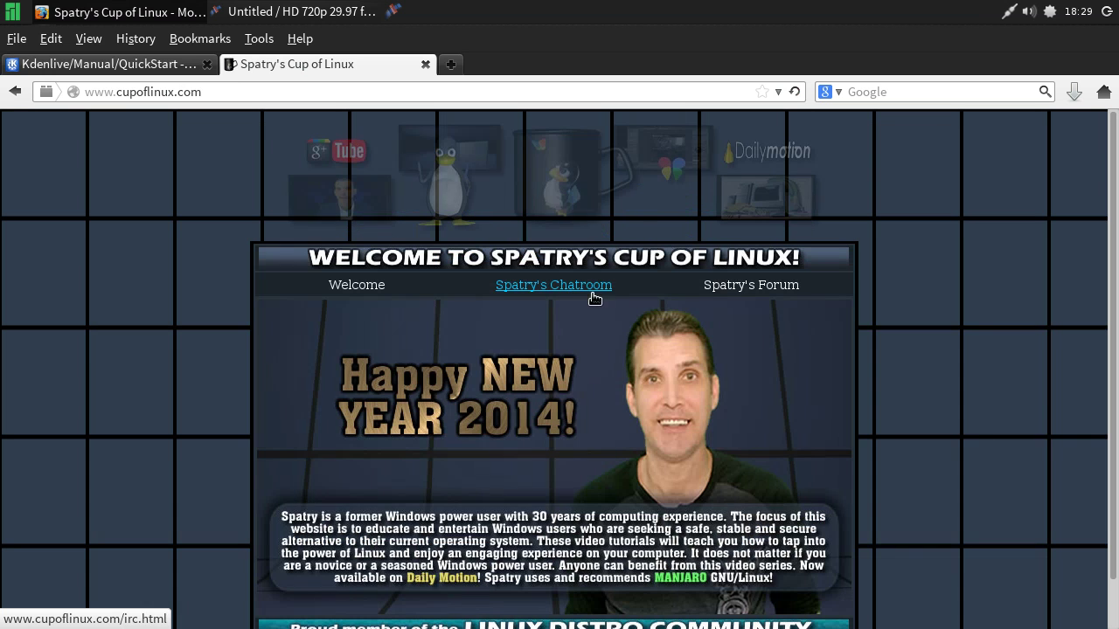
pyautogui.click(734, 287)
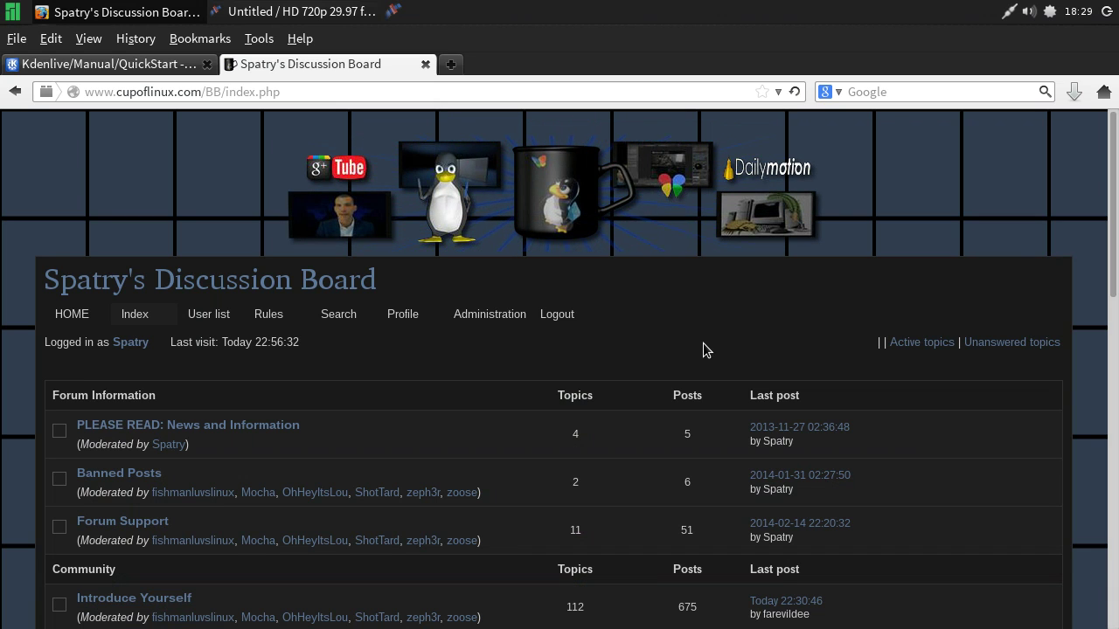
pyautogui.scroll(-10, 703, 343)
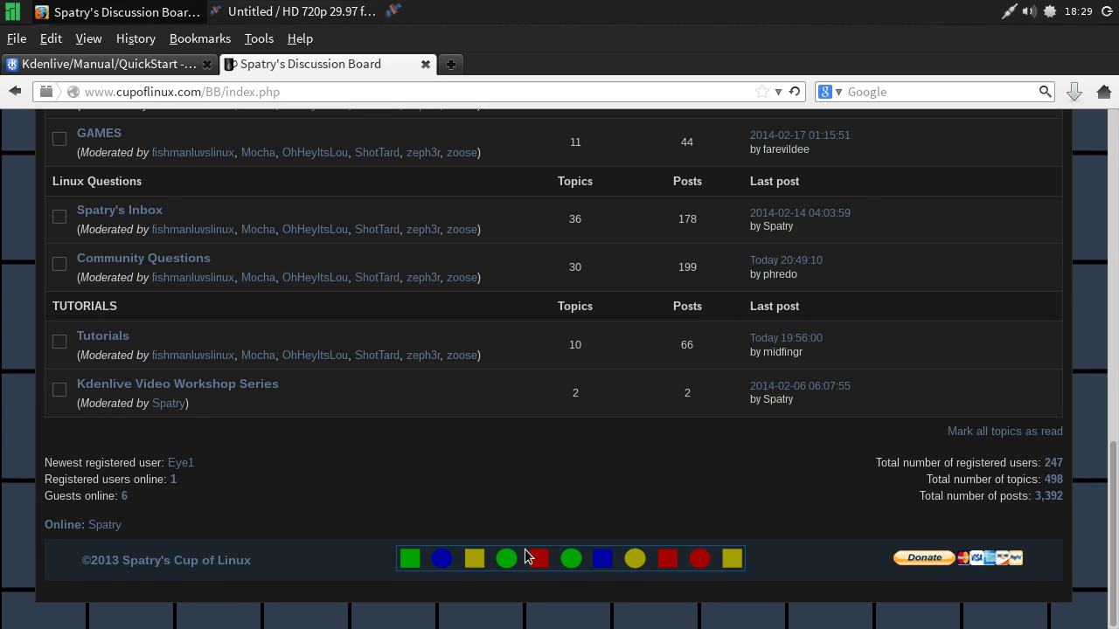
pyautogui.scroll(1, 567, 504)
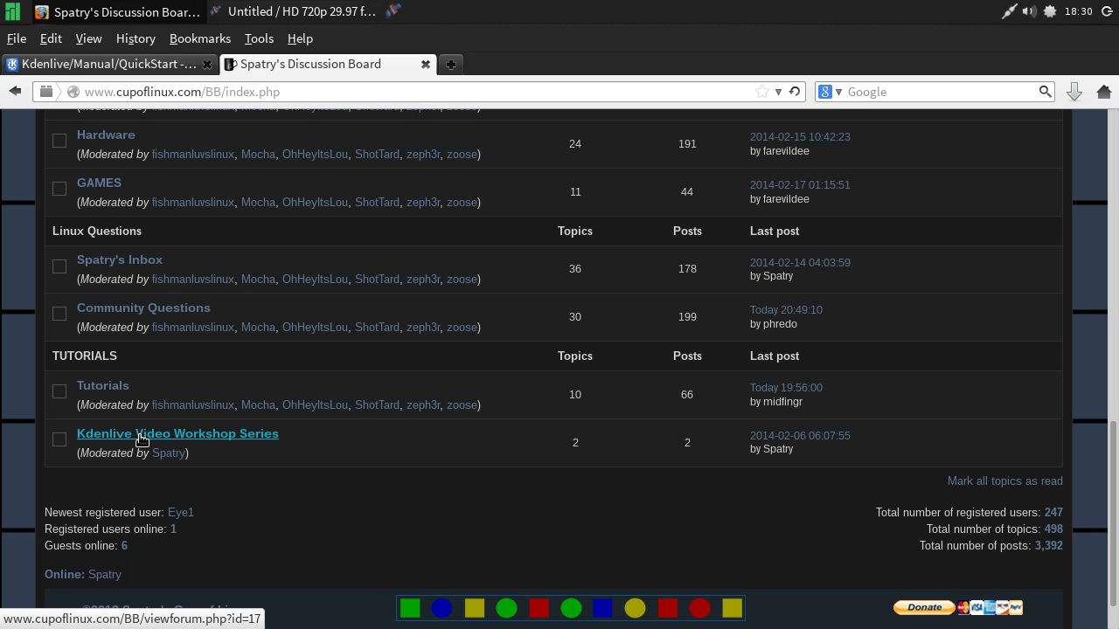
pyautogui.click(140, 439)
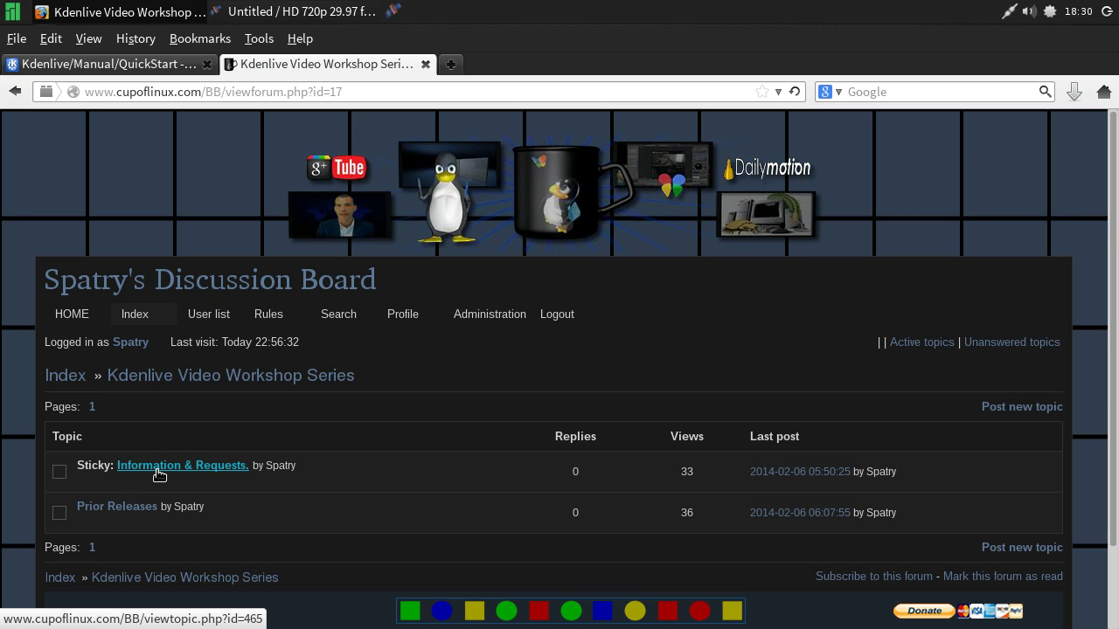
pyautogui.scroll(-2, 159, 474)
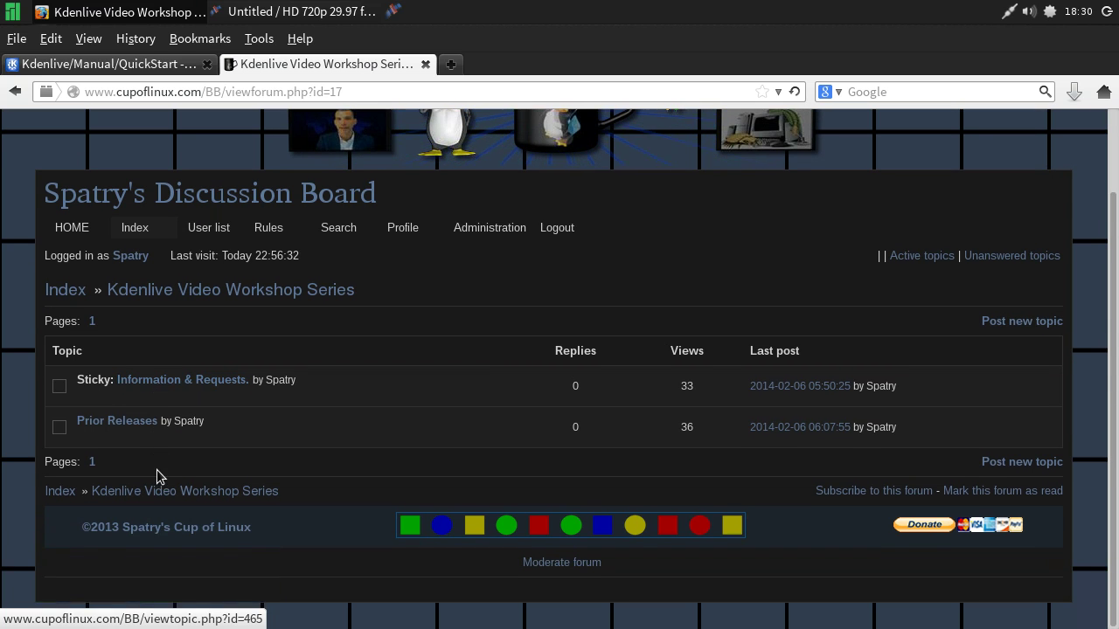